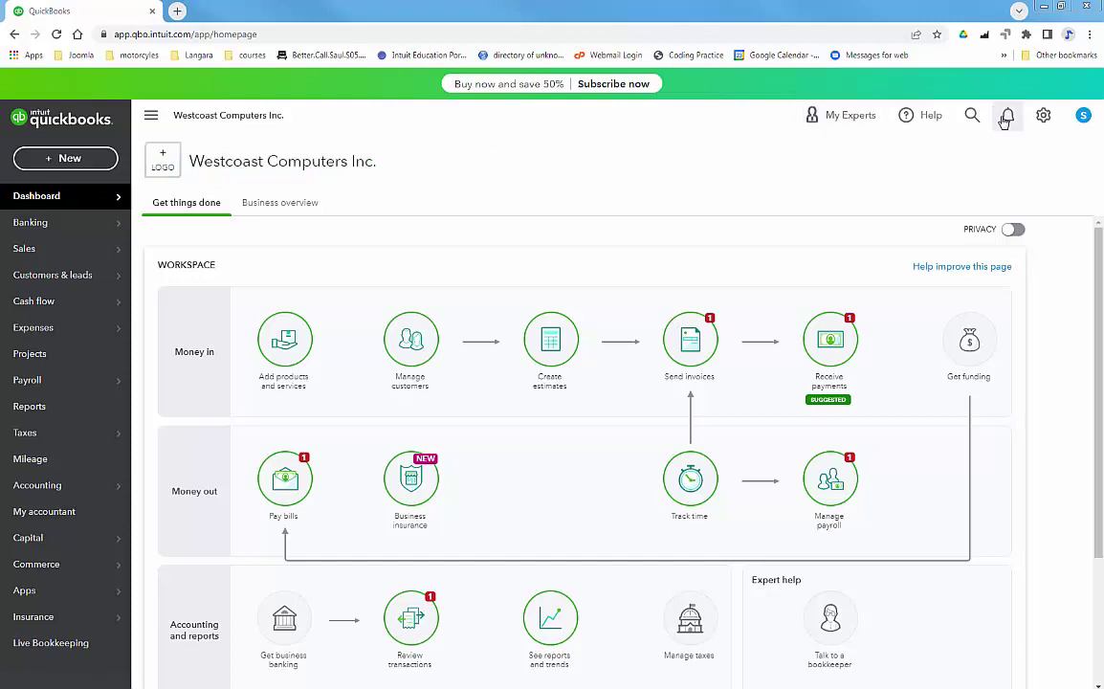
Open the company's Account and settings page from the gear menu.
left_click(1042, 117)
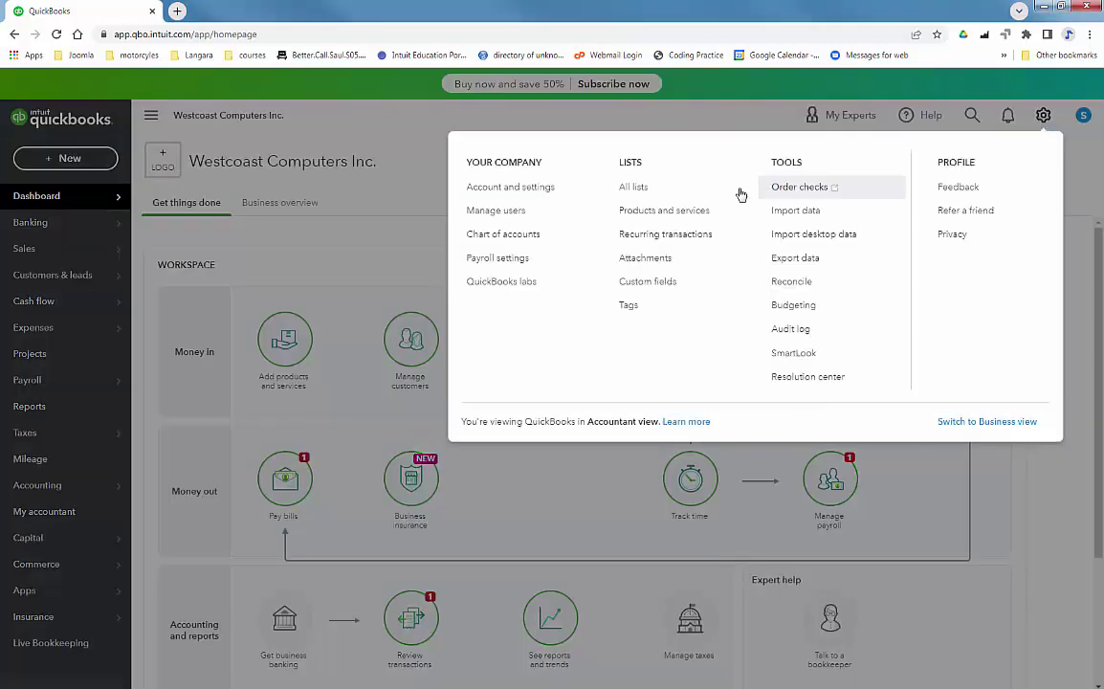
left_click(529, 188)
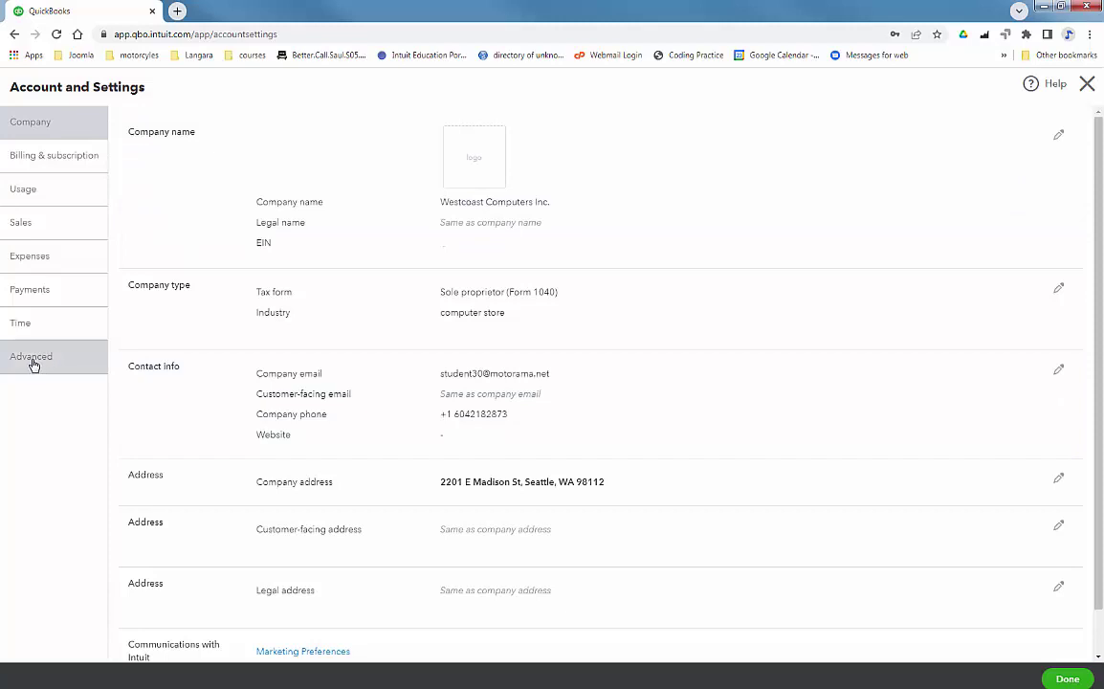
In Advanced Currency settings, switch Multicurrency on and acknowledge it can't be undone.
left_click(32, 358)
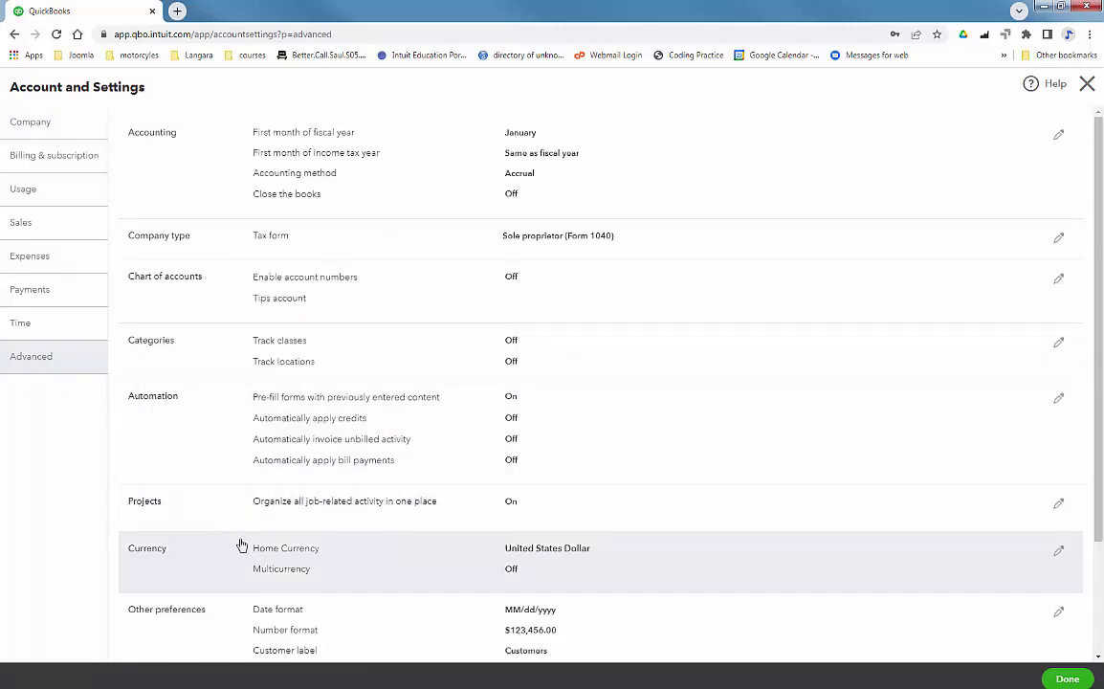
left_click(802, 570)
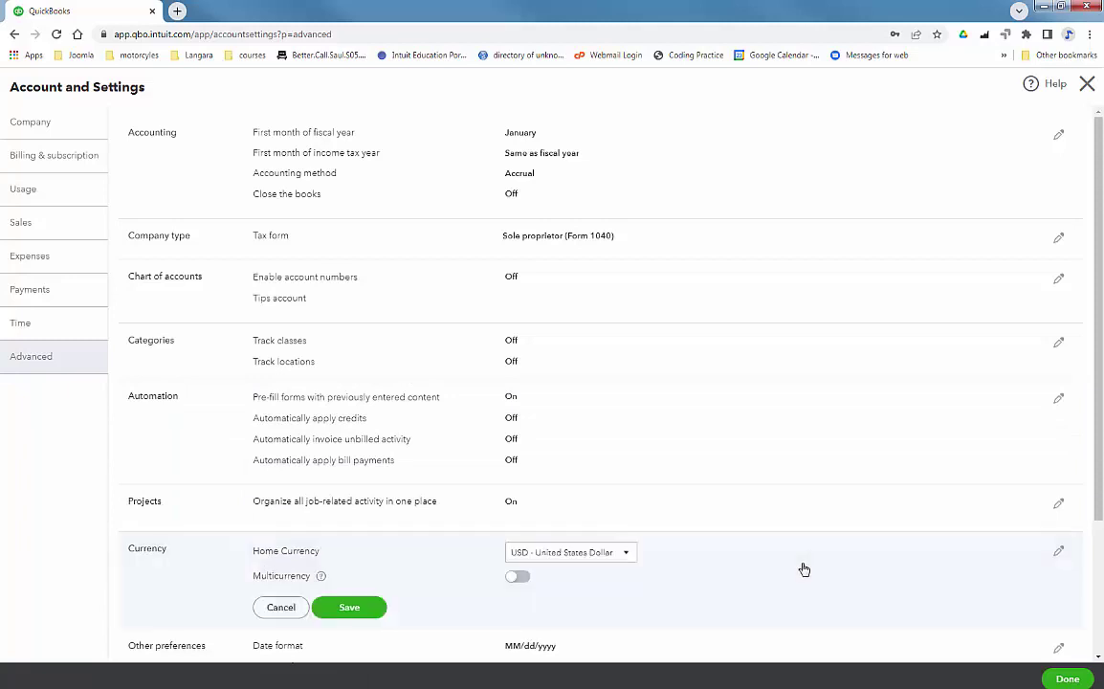
left_click(516, 579)
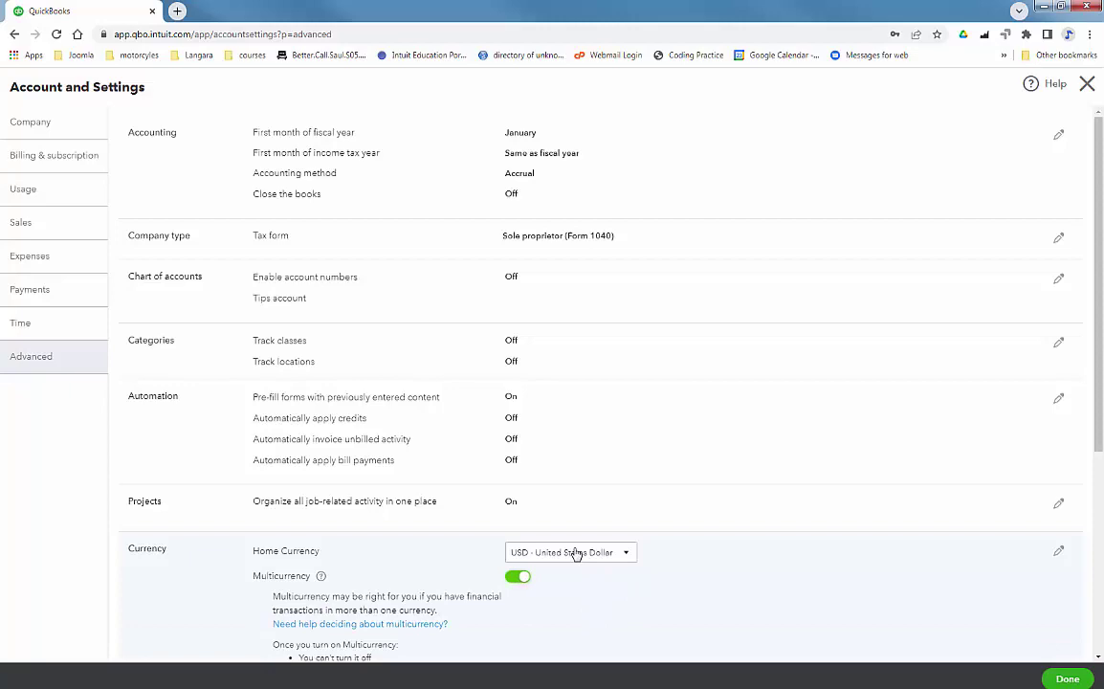
left_click_drag(1098, 358, 1088, 492)
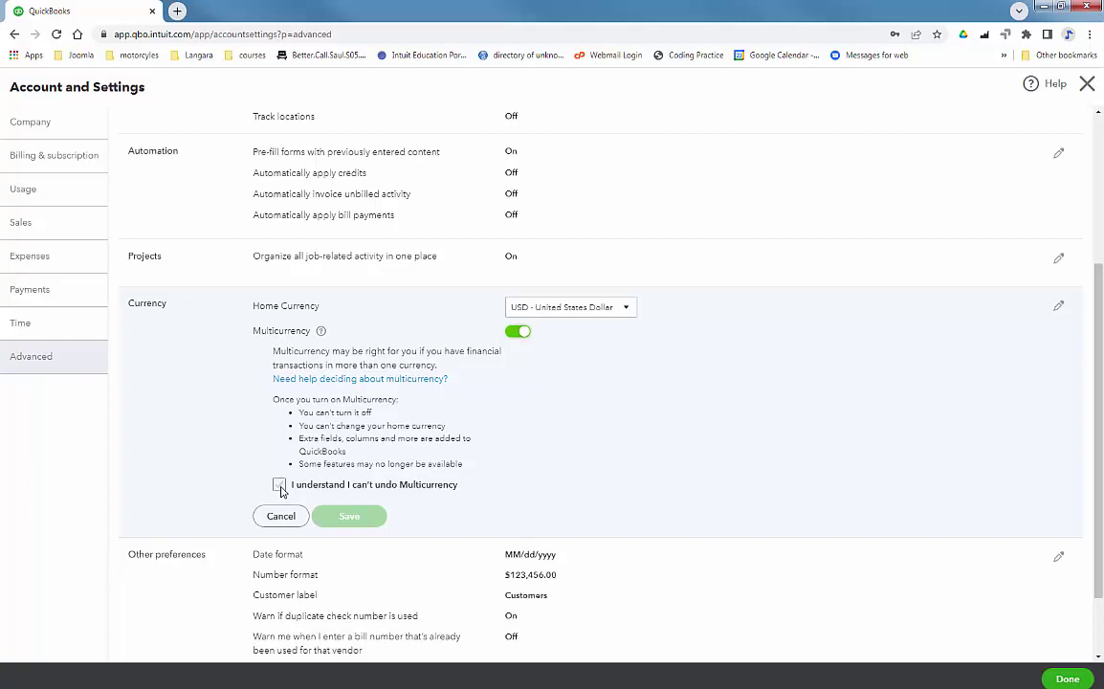
left_click(279, 485)
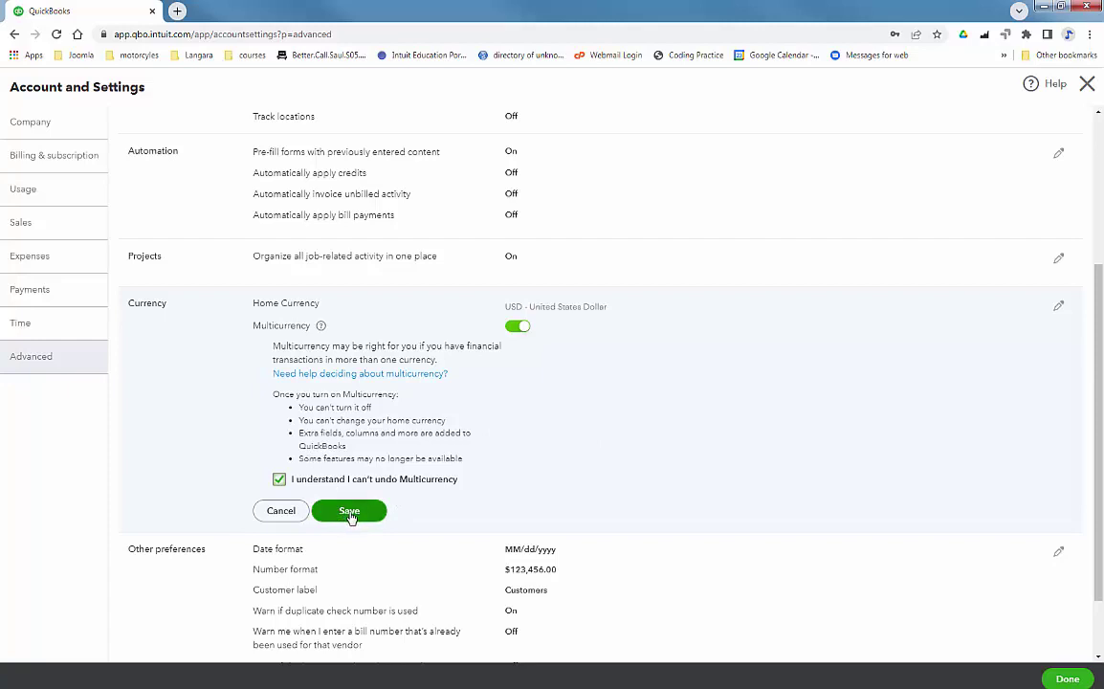
Save the Multicurrency setting, keeping United States Dollar as home currency.
left_click(349, 512)
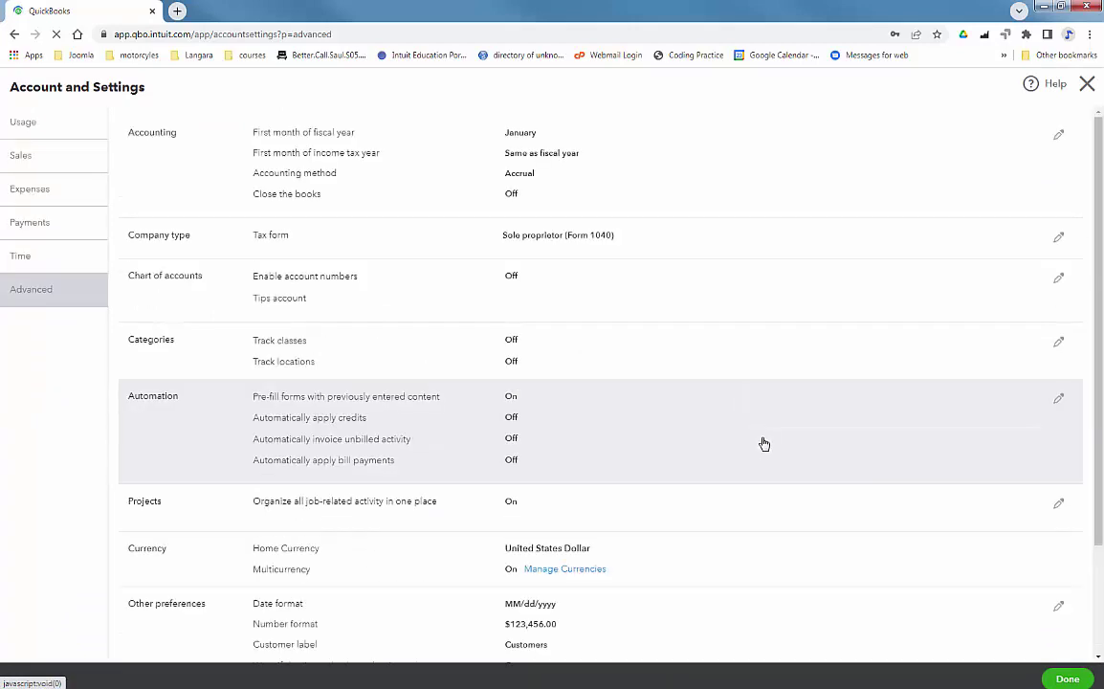
scroll(685, 377, "down", 2)
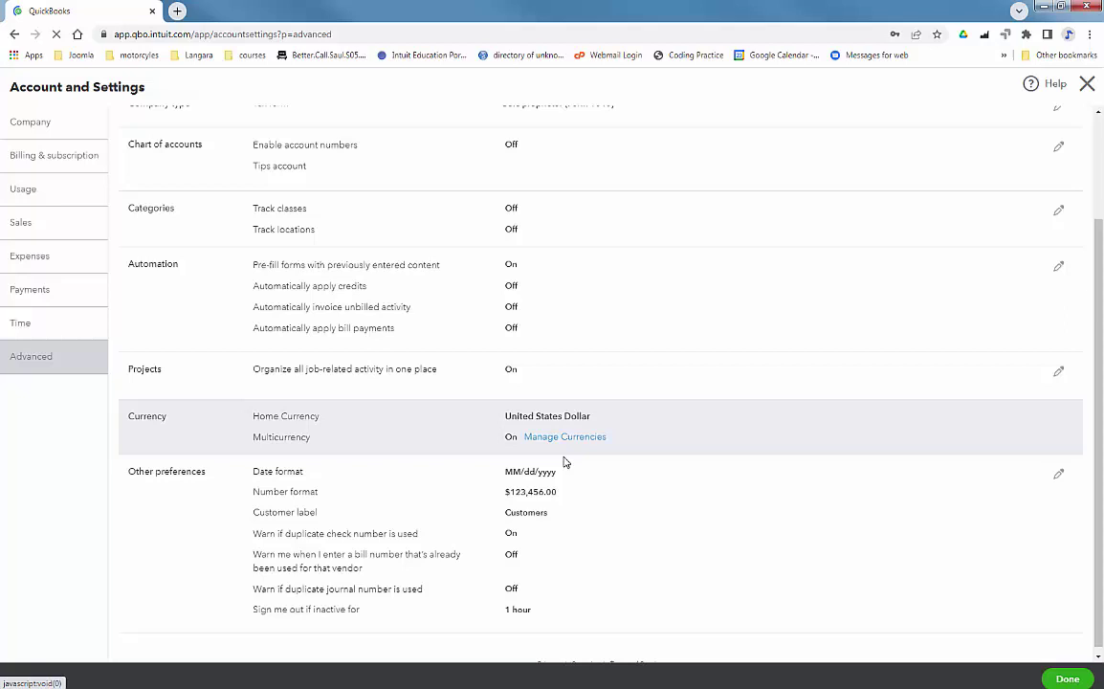
scroll(670, 440, "up", 1)
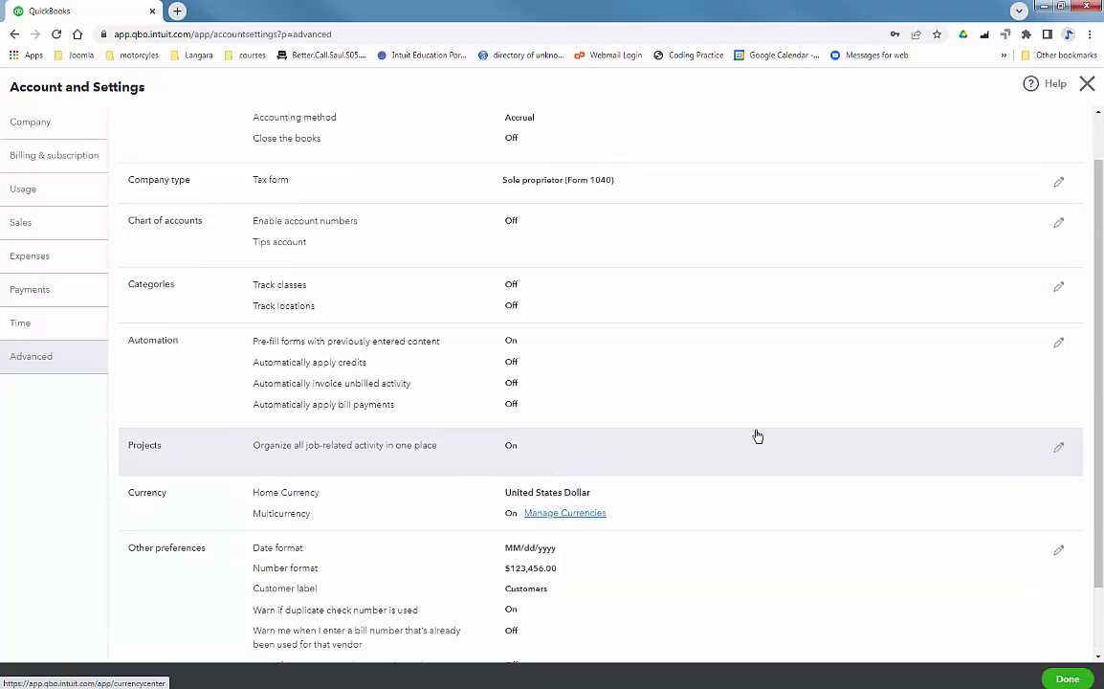
Review the CAD exchange rate of 0.729296 in the Currencies list without changing it.
left_click(571, 516)
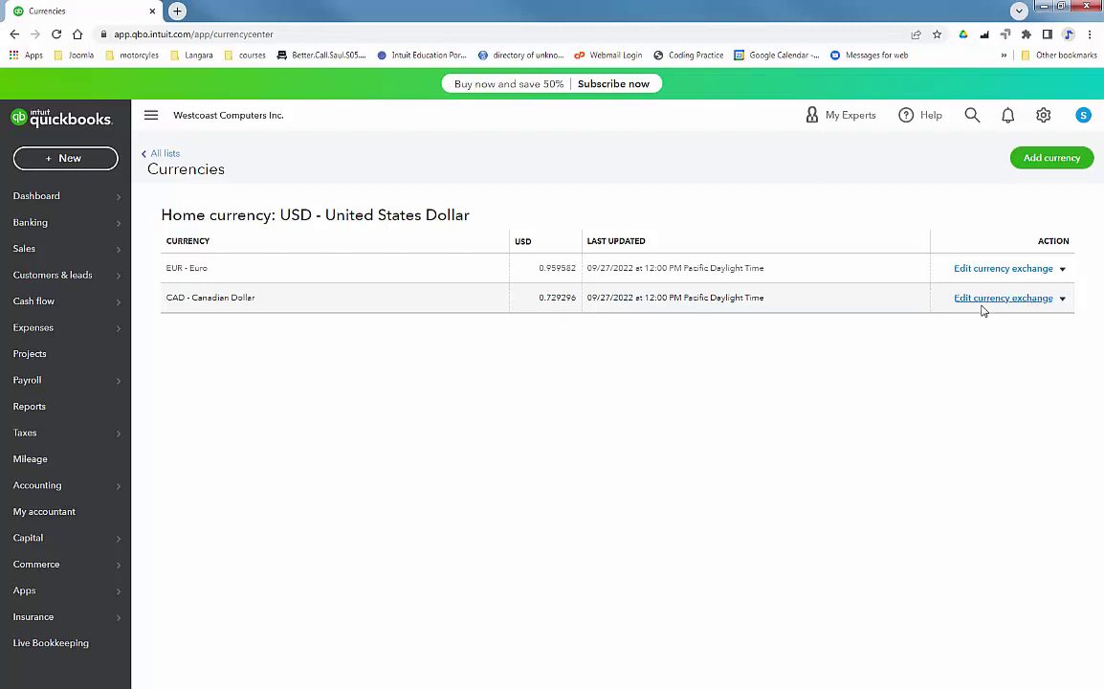
left_click(984, 298)
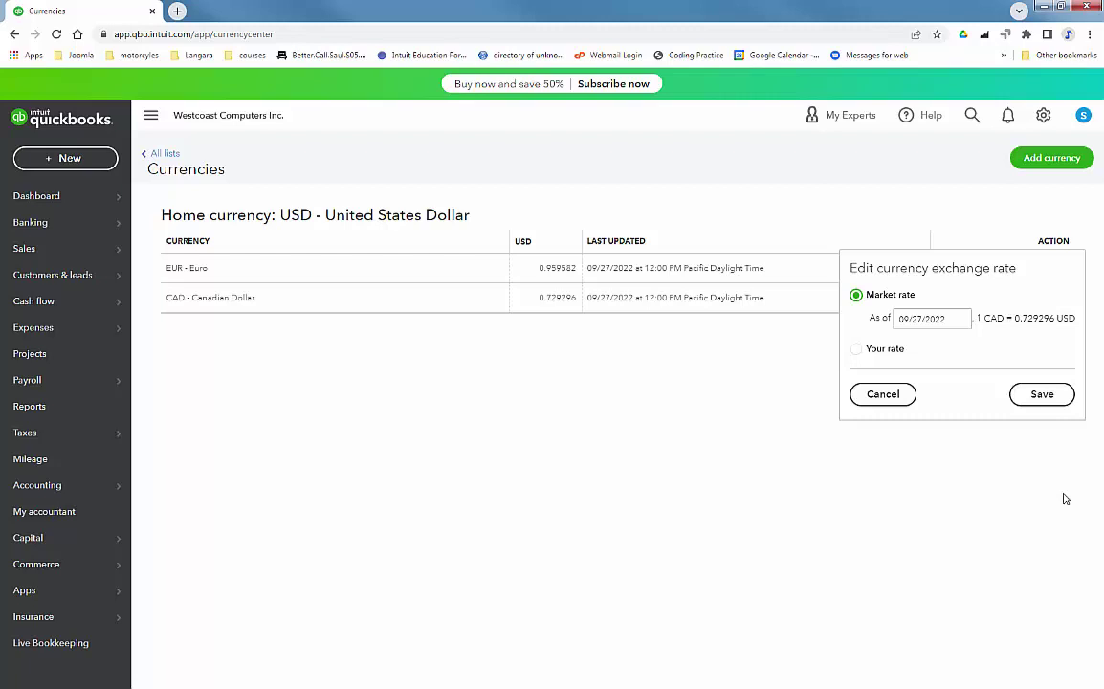
left_click(905, 395)
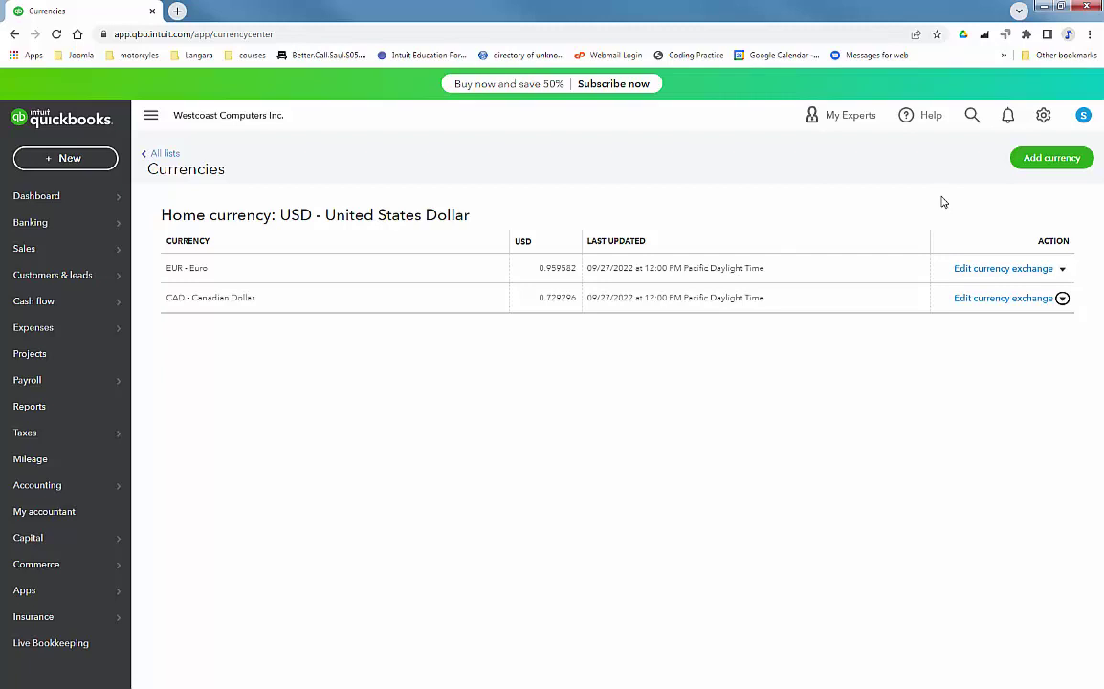
In the chart of accounts, start a new bank account filed under Bank Accounts, Checking.
mouse_move(19, 483)
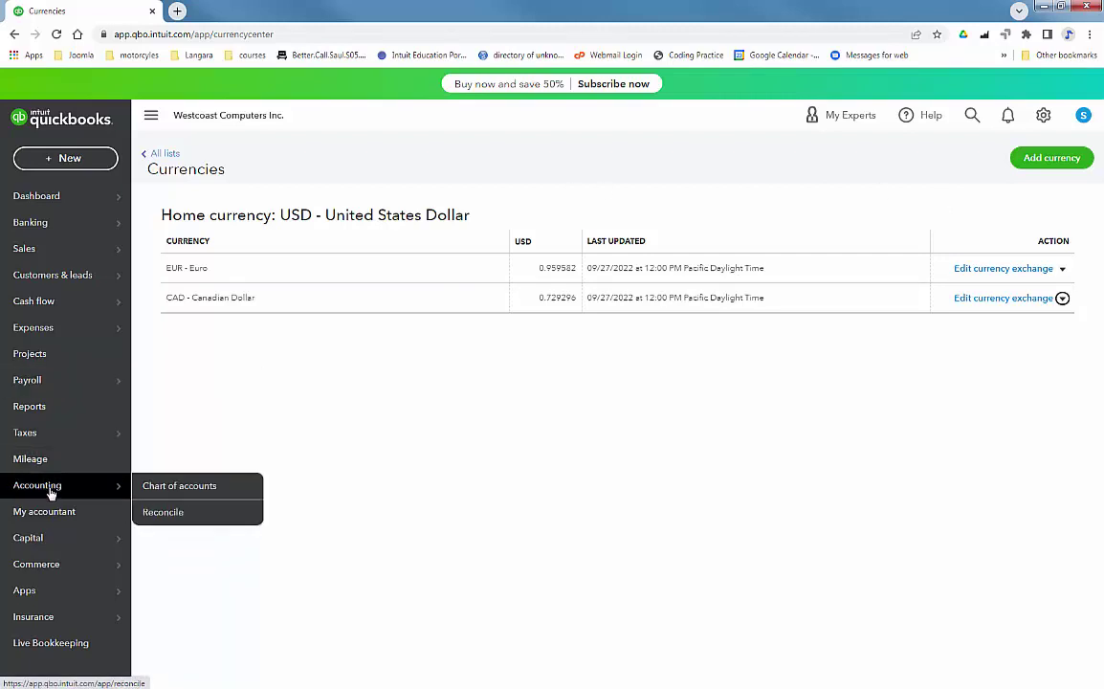
left_click(186, 485)
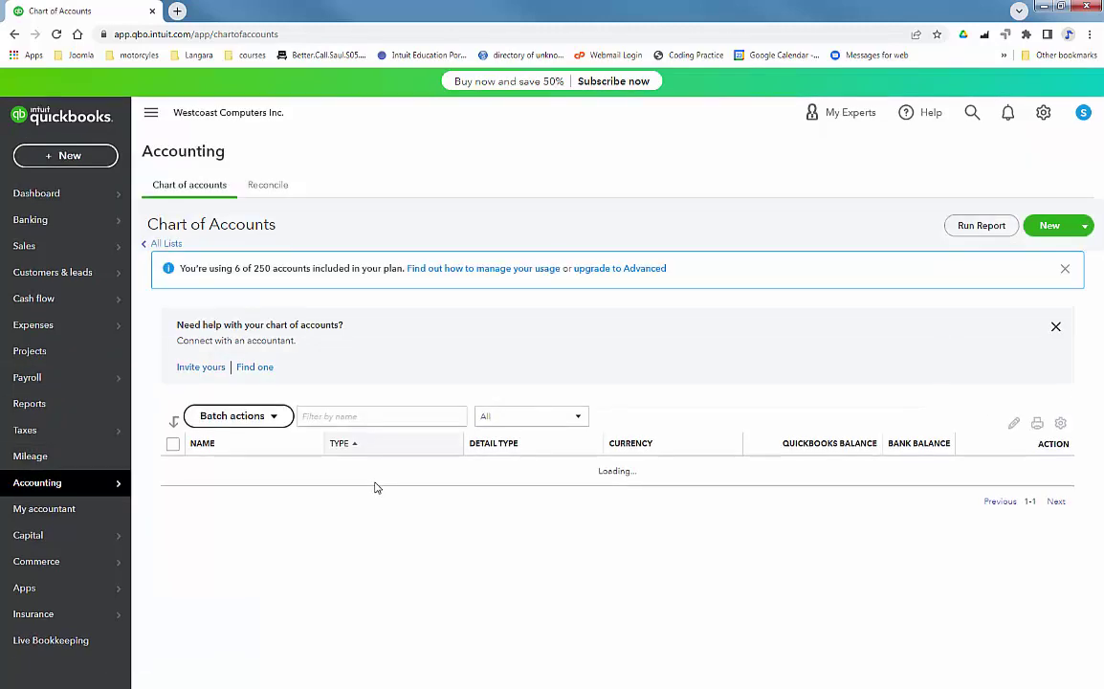
left_click(1038, 227)
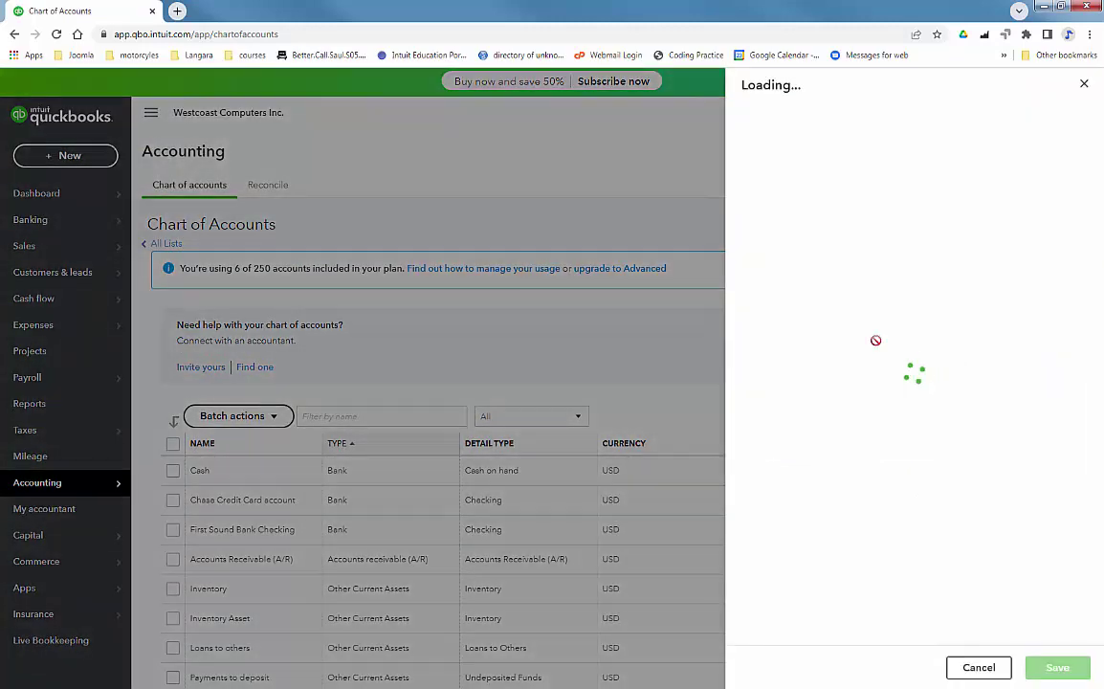
left_click(864, 138)
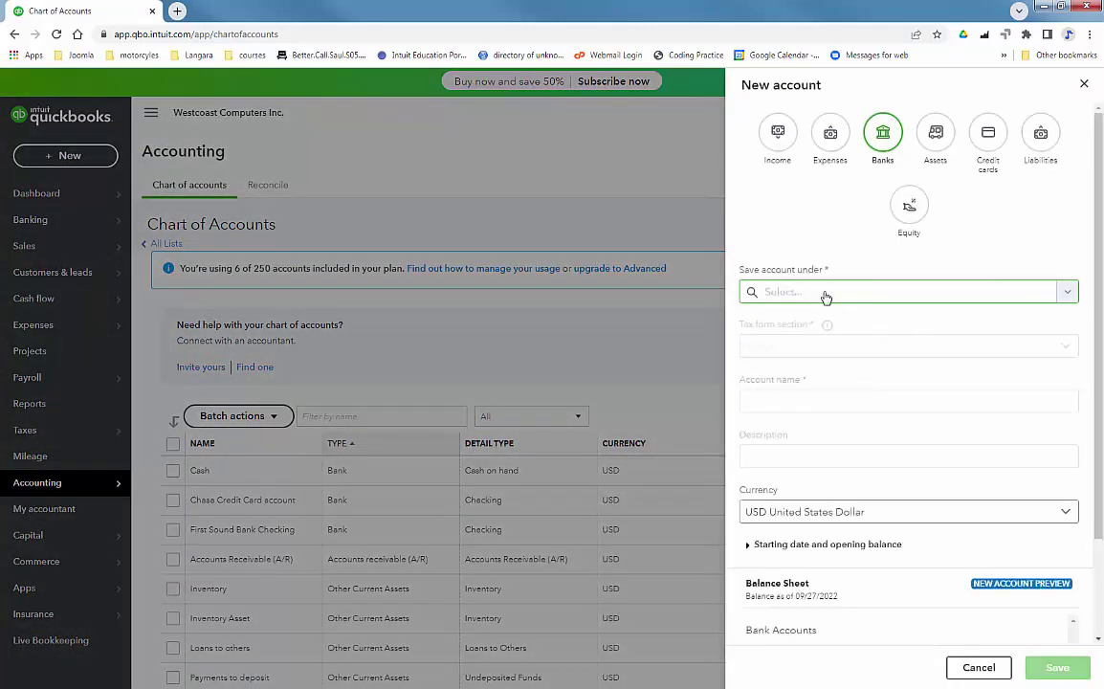
left_click(826, 293)
left_click(825, 321)
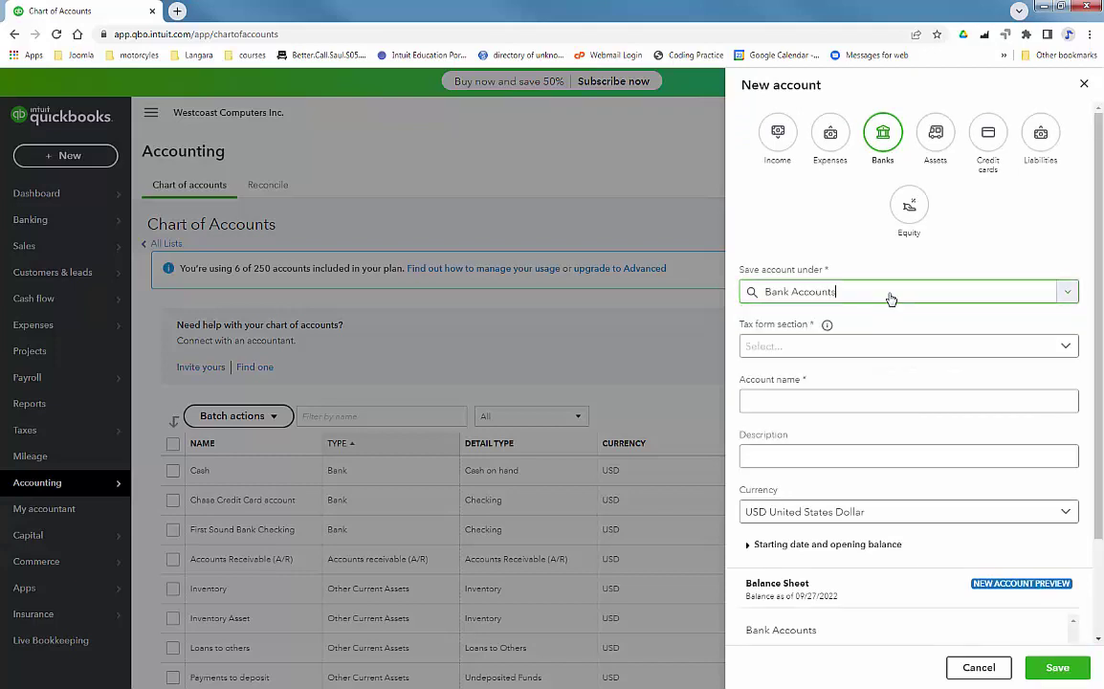
left_click(820, 346)
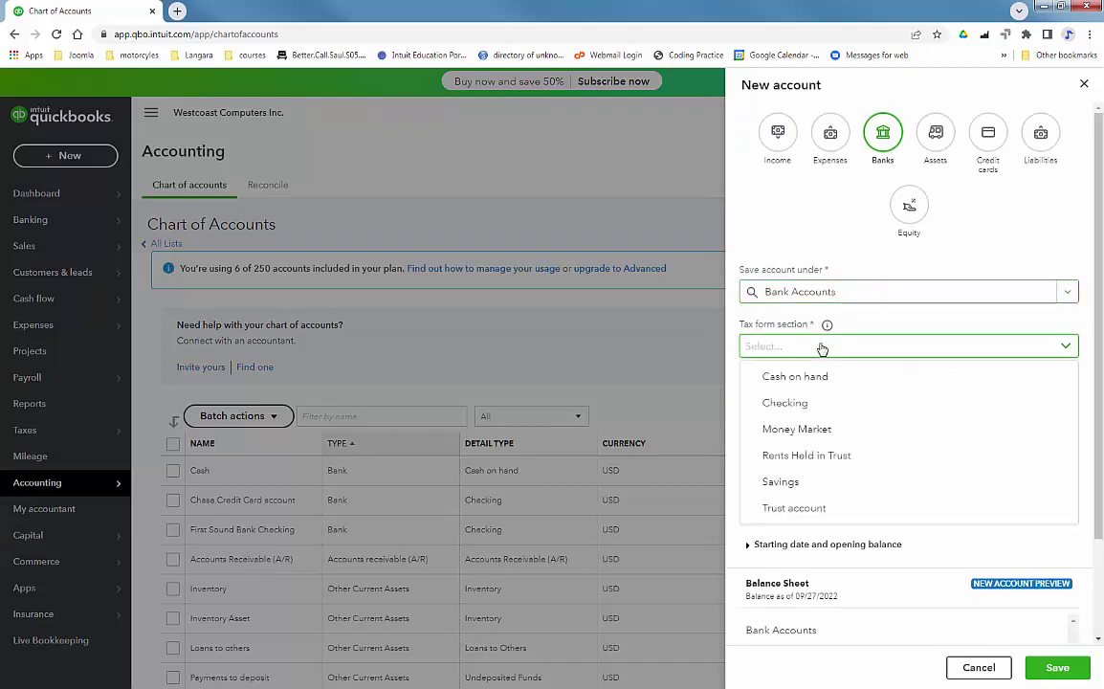
left_click(803, 402)
Name the account Chase CAD Checking, set its currency to CAD, and save it.
left_click(840, 399)
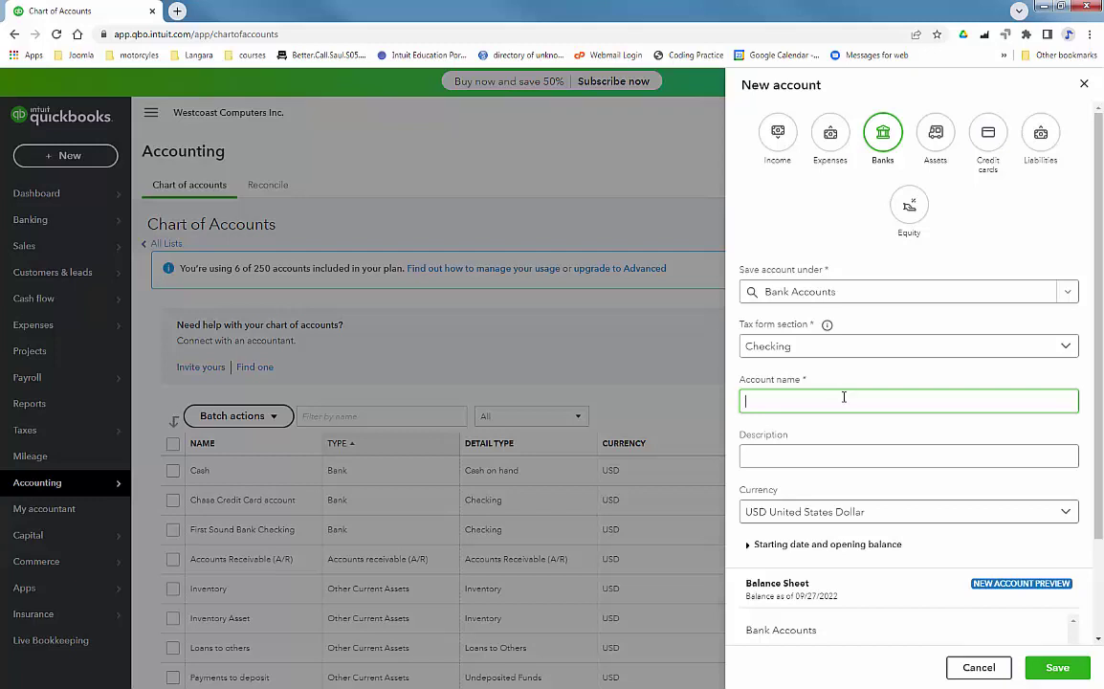
type("Chase CAD Checking")
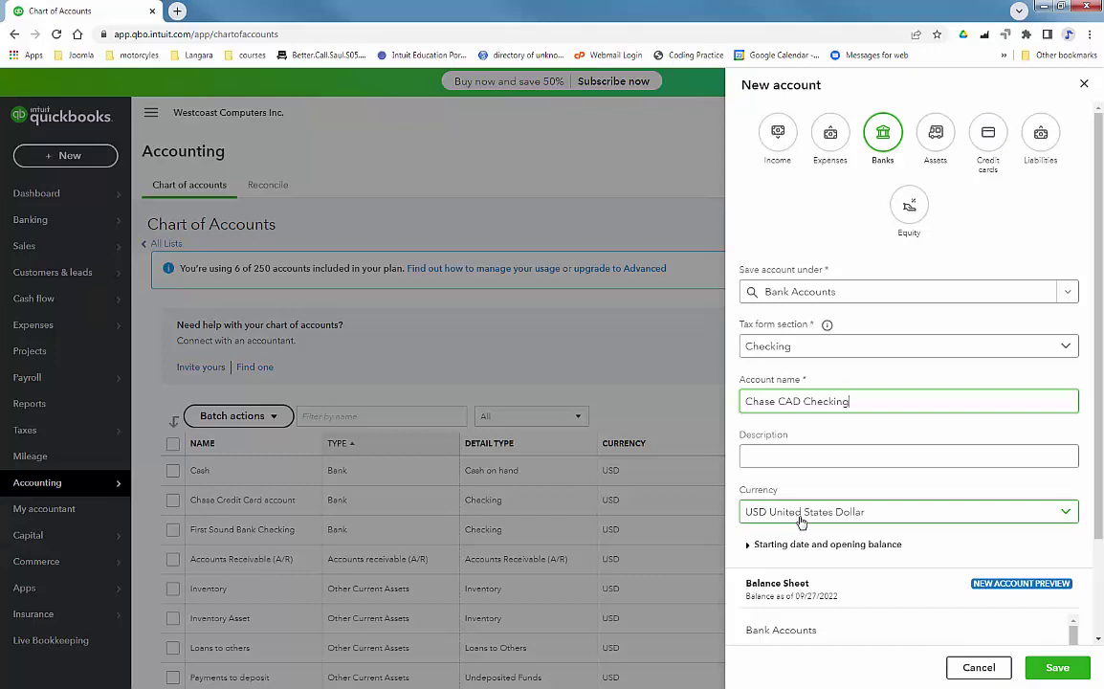
left_click(801, 522)
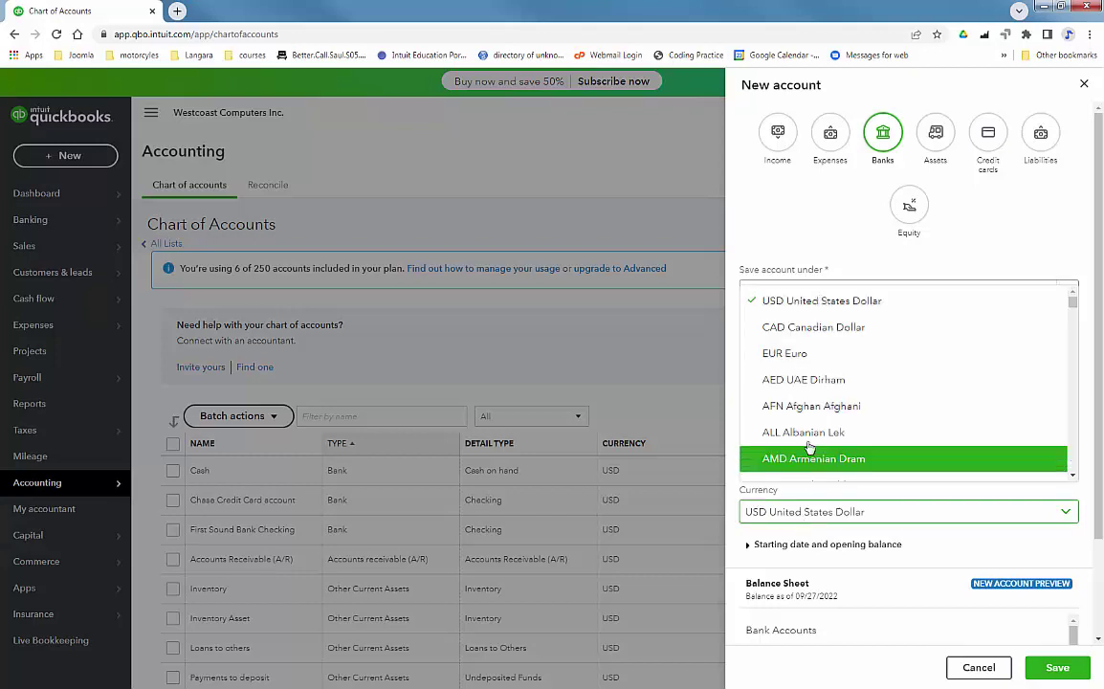
left_click(803, 330)
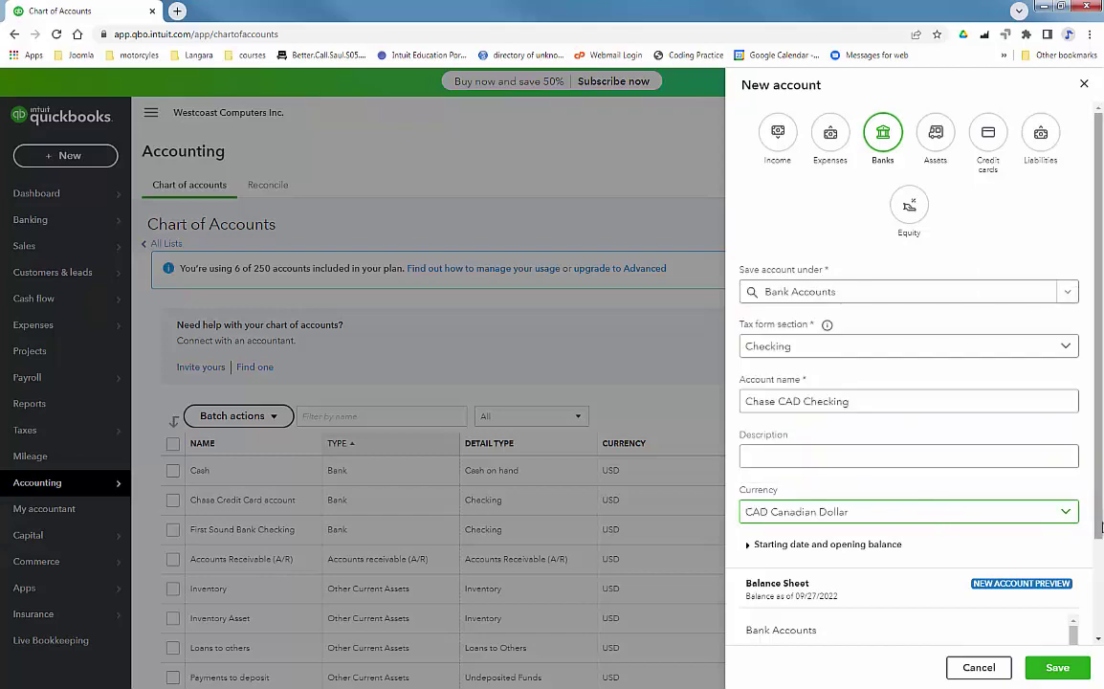
left_click_drag(1097, 492, 1092, 583)
left_click(754, 371)
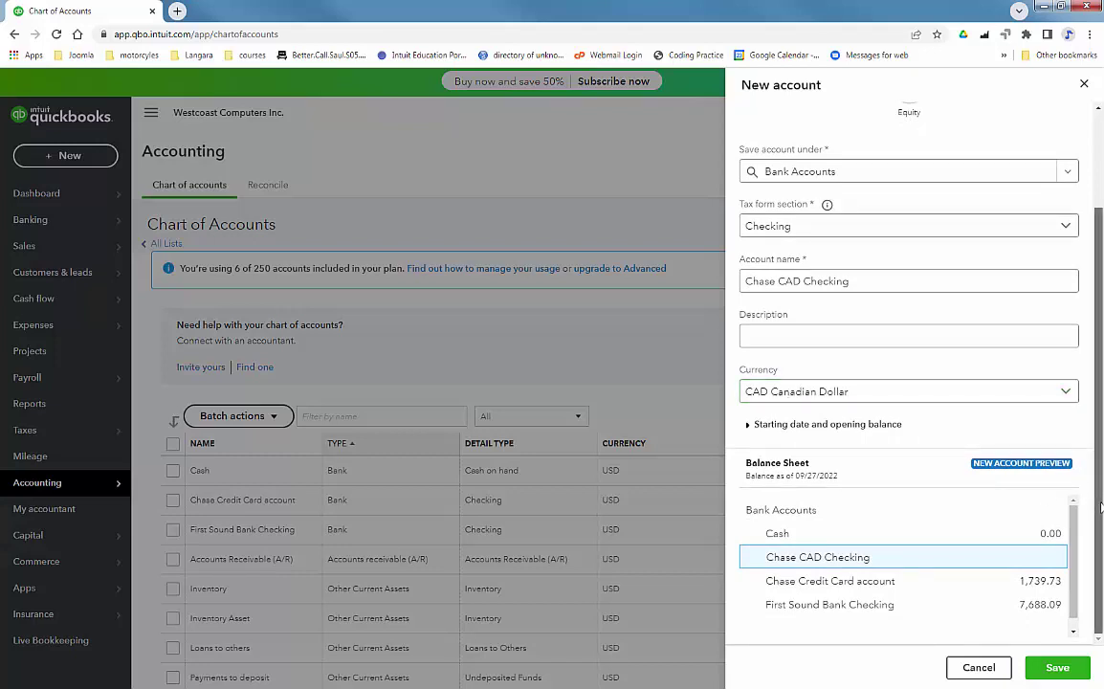
left_click(1057, 668)
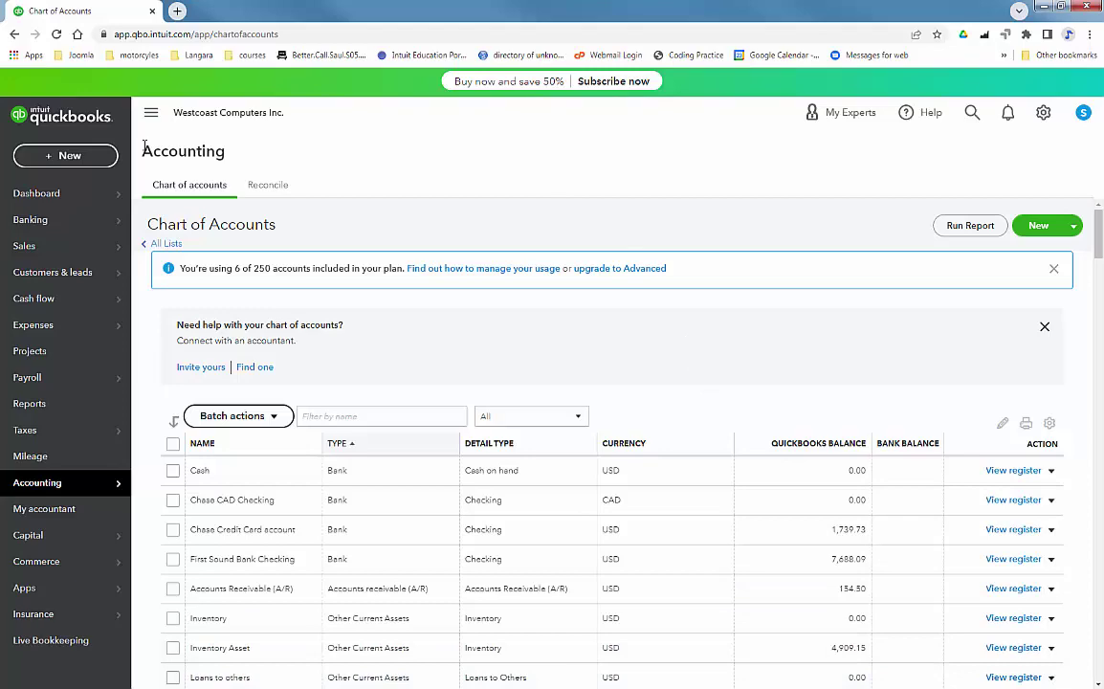
Start Journal Entry #1 in CAD (0.729296 USD) with Chase CAD Checking on line 1.
left_click(68, 158)
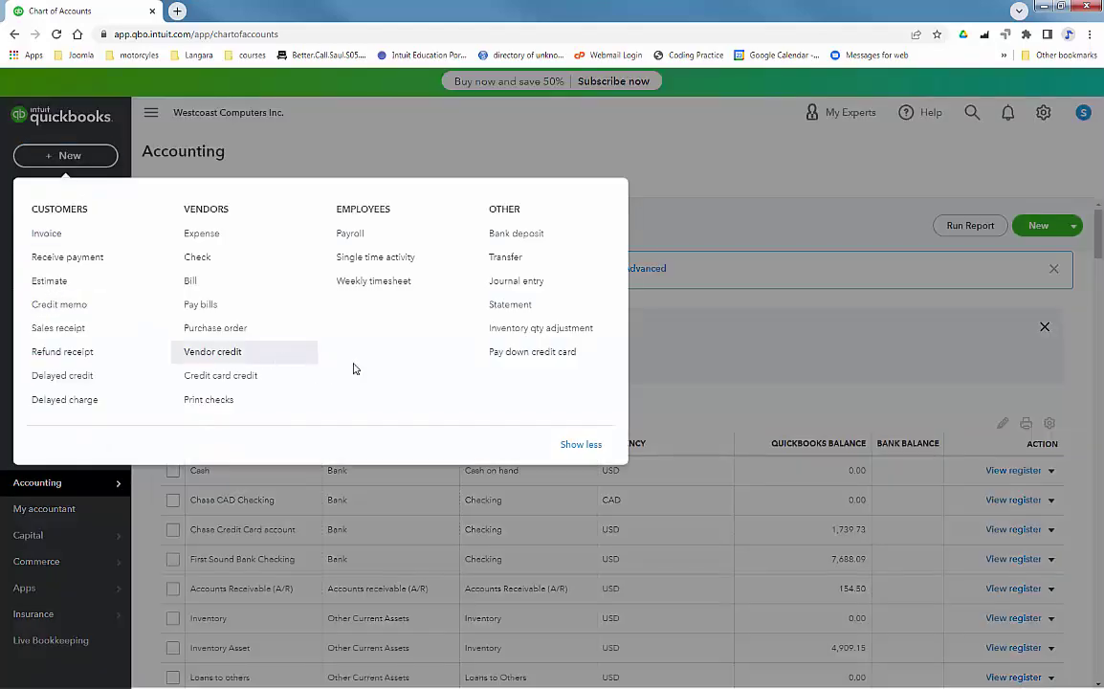
left_click(510, 283)
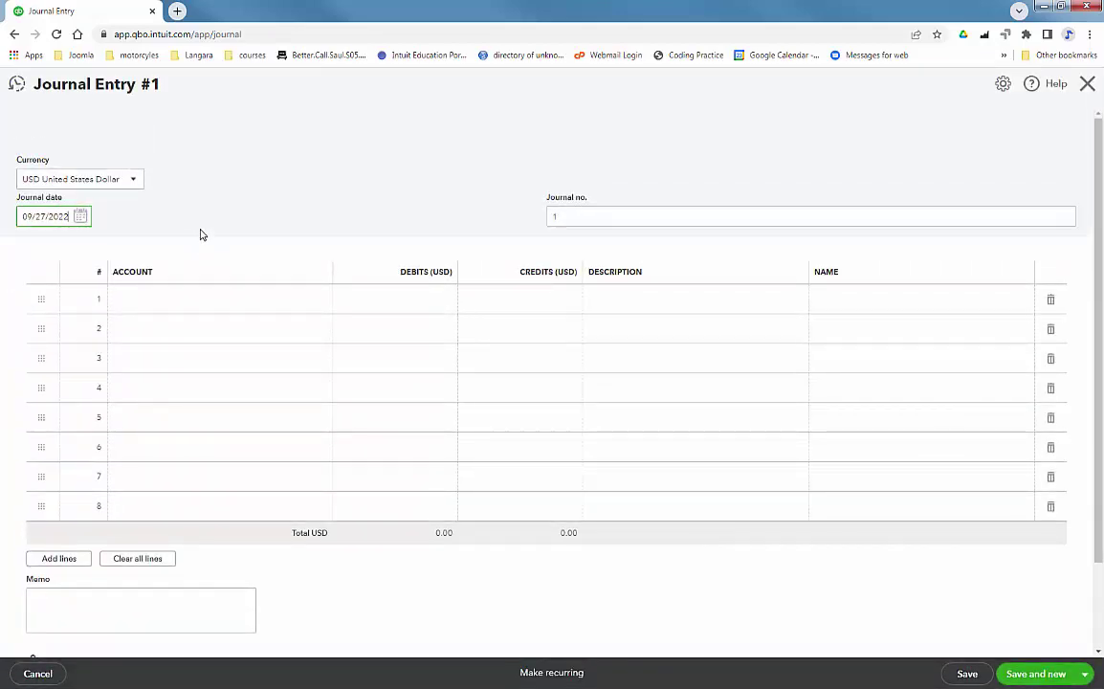
left_click(233, 306)
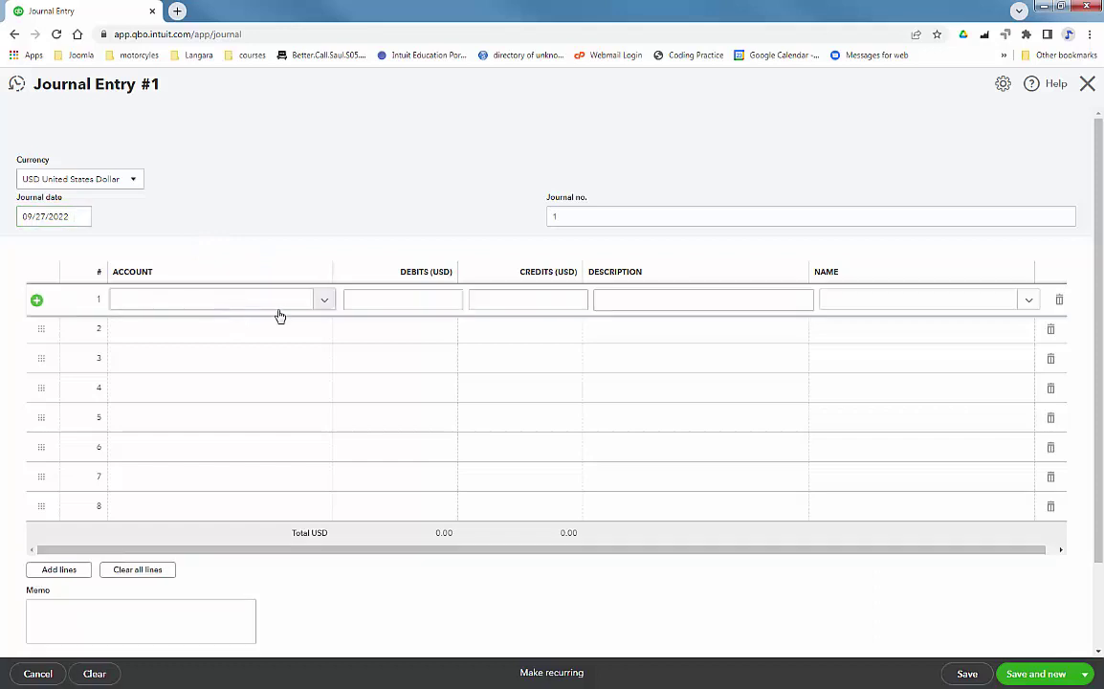
left_click(322, 305)
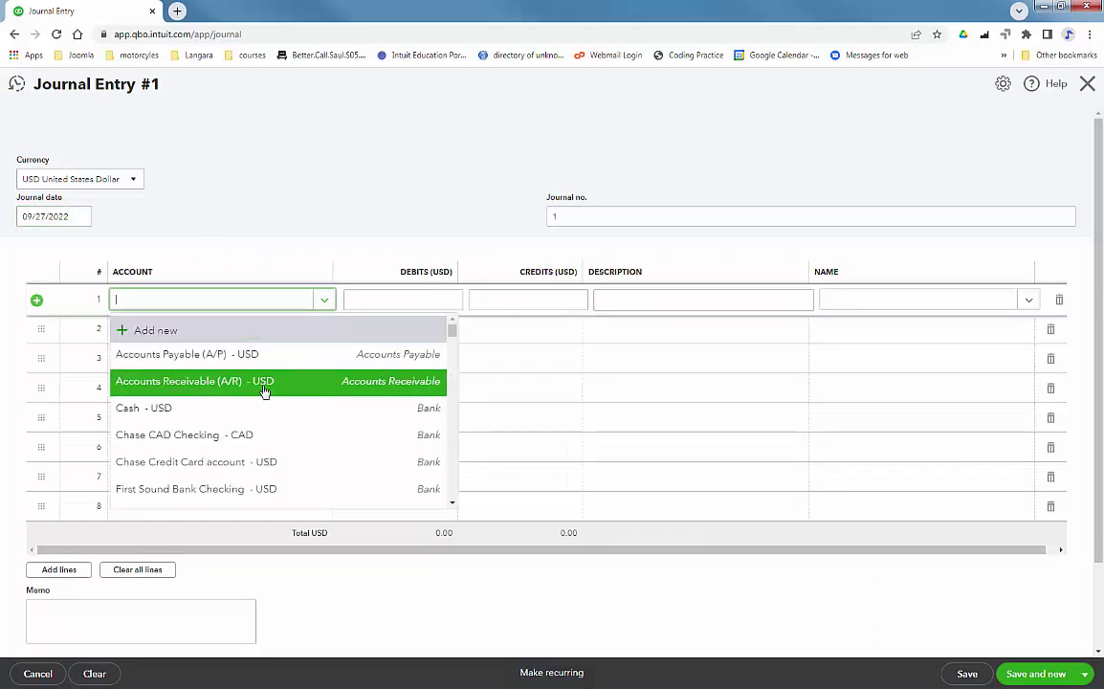
left_click(330, 435)
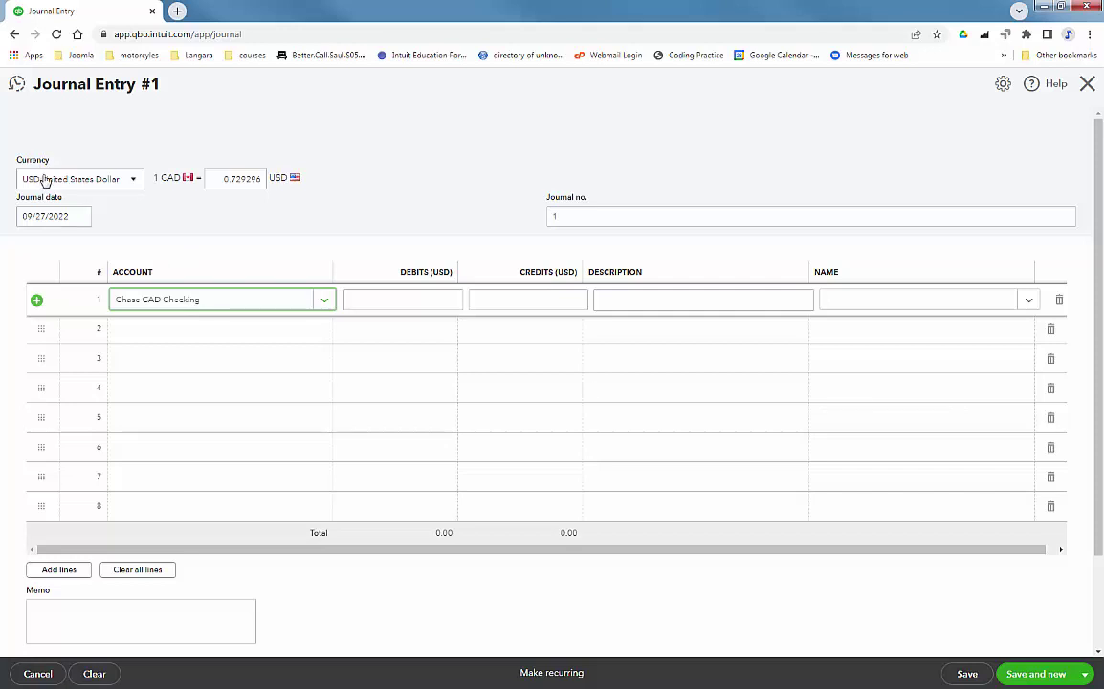
left_click(134, 184)
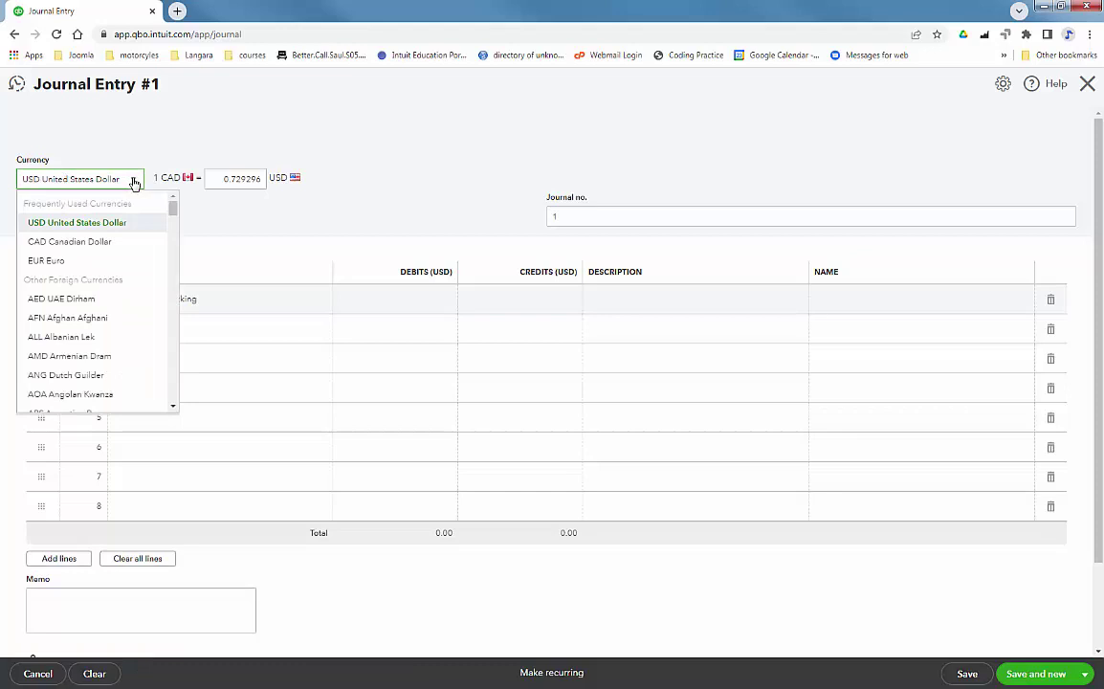
left_click(103, 243)
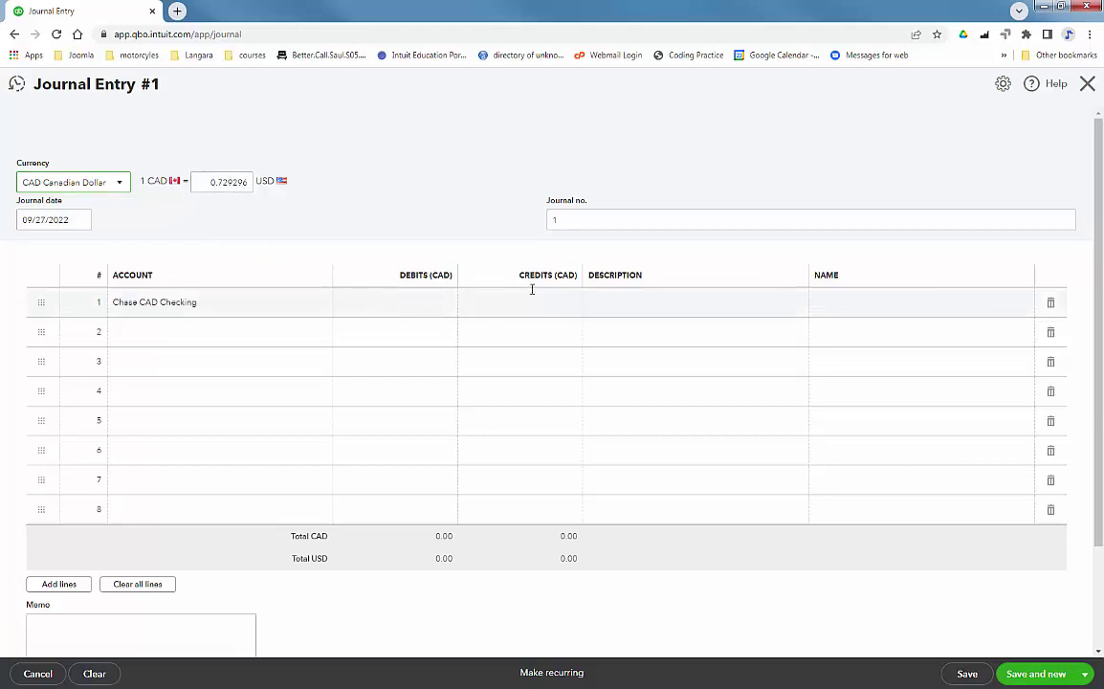
Debit line 1 2,000.00 CAD and credit First Sound Bank Checking on line 2 (1,458.59 USD).
left_click(401, 302)
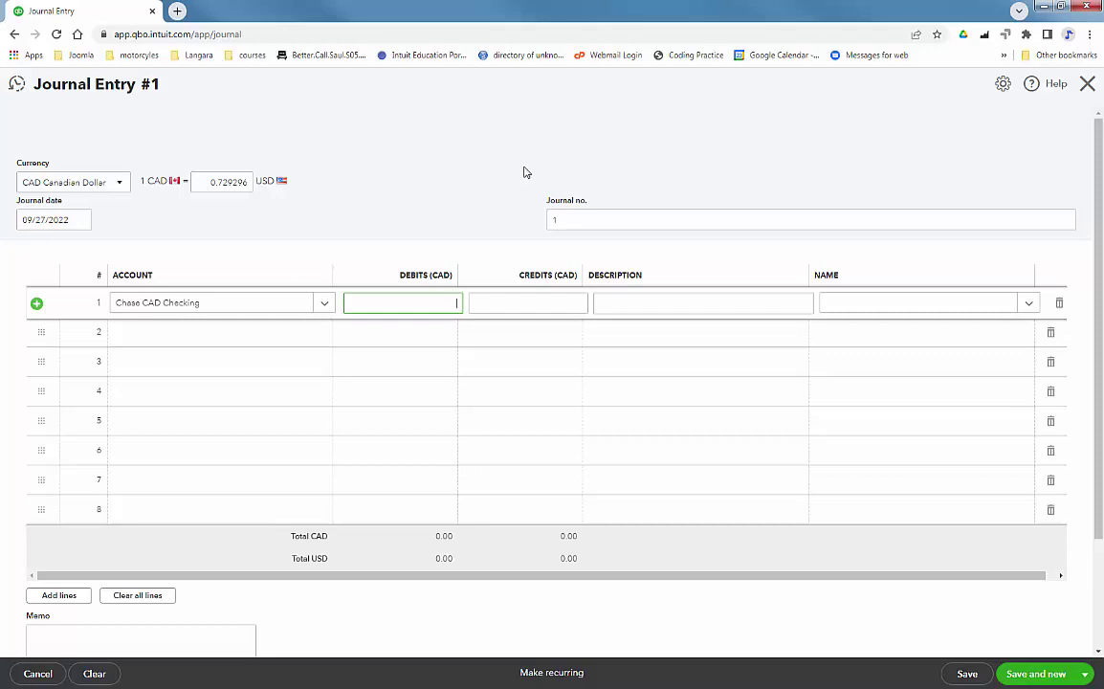
key("Tab")
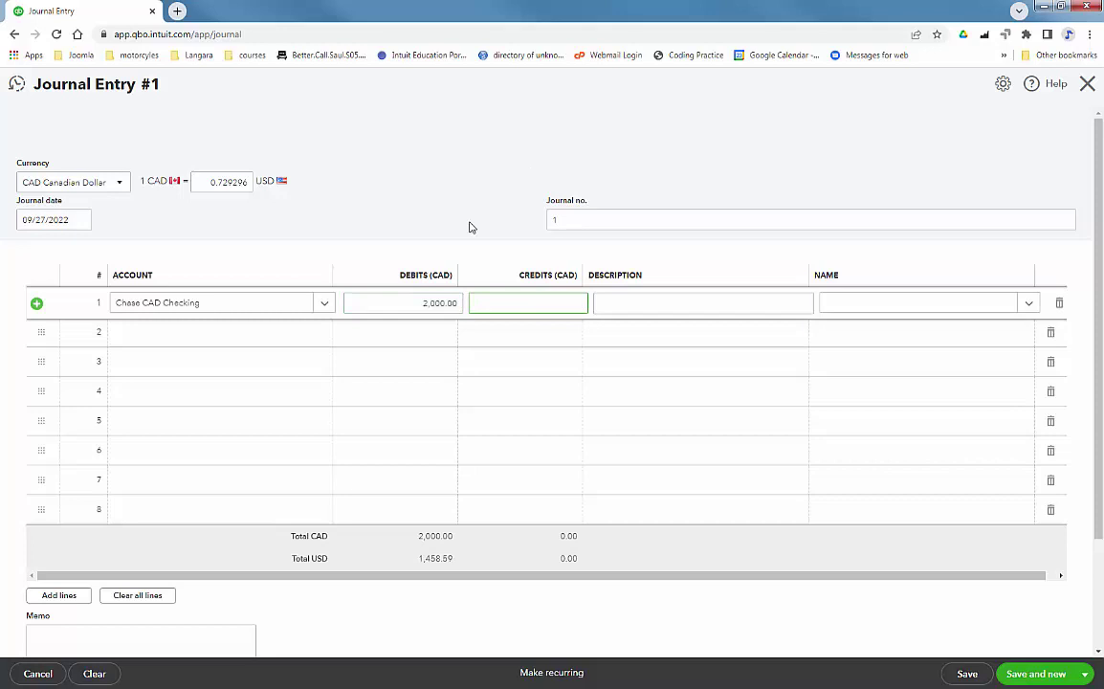
left_click(179, 328)
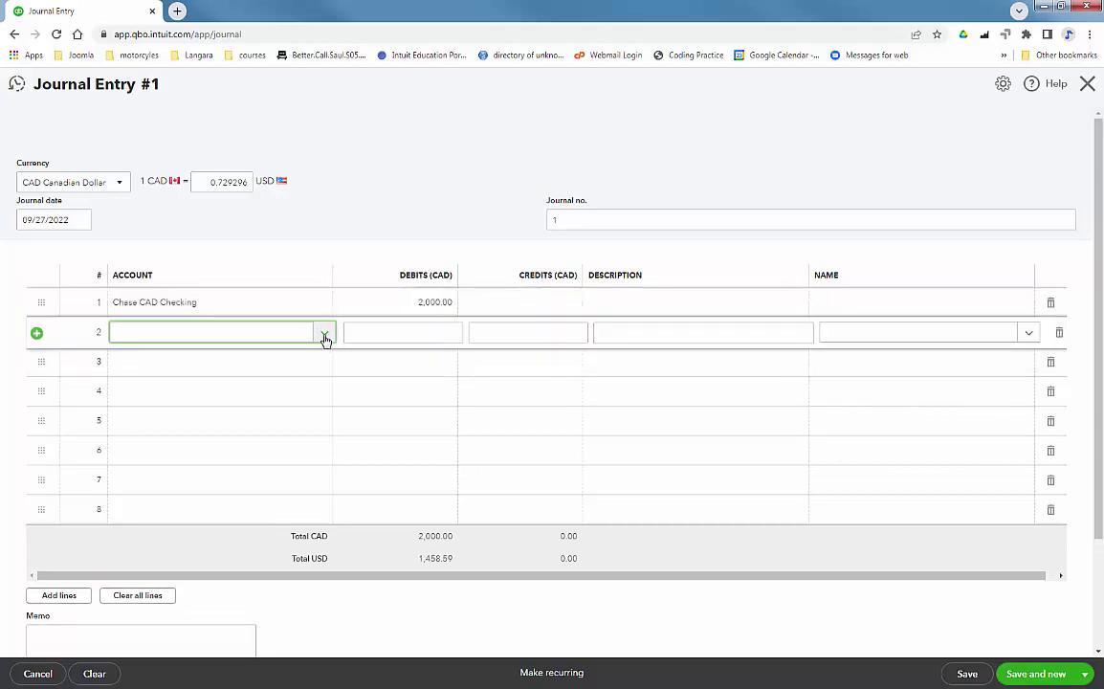
left_click(324, 335)
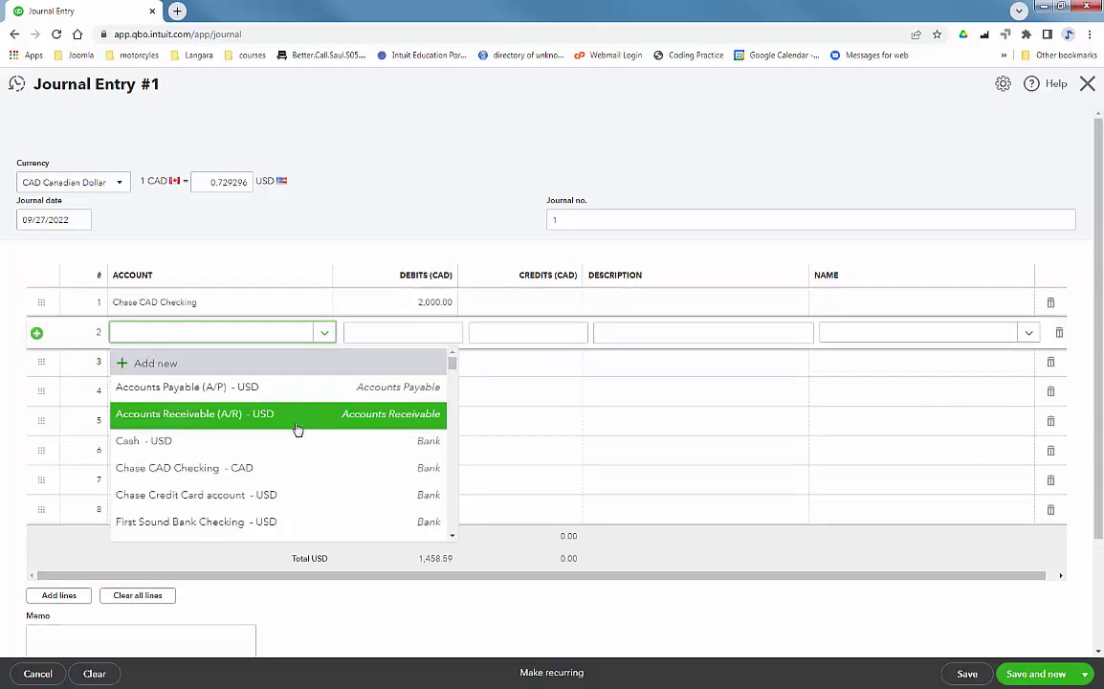
key("Return")
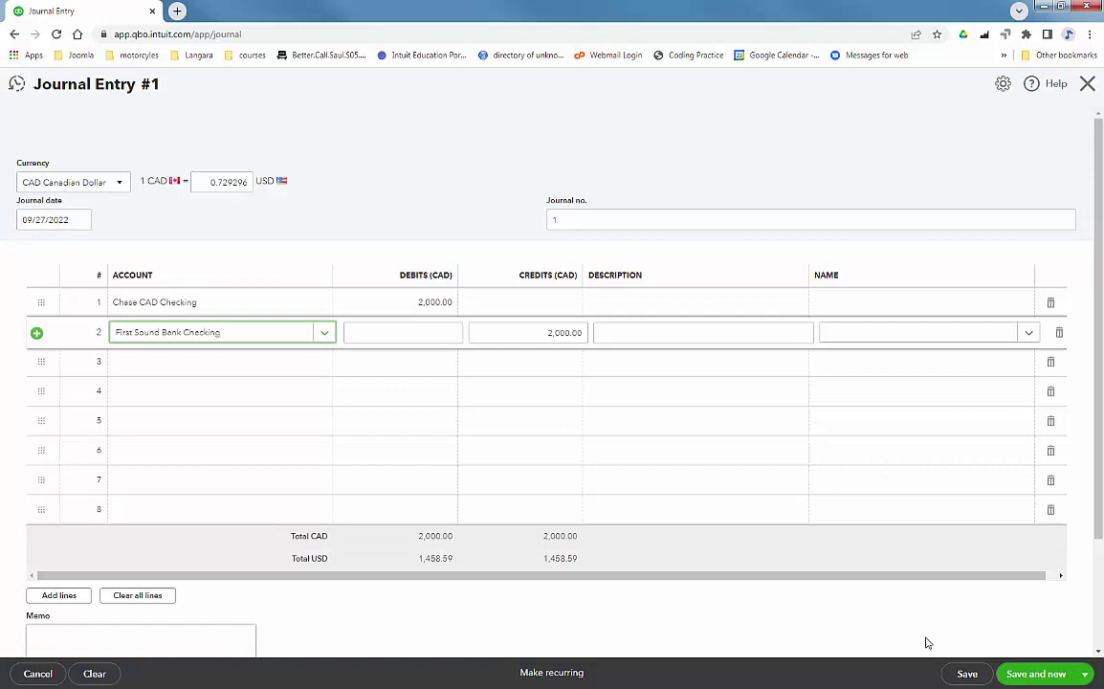
left_click(1085, 673)
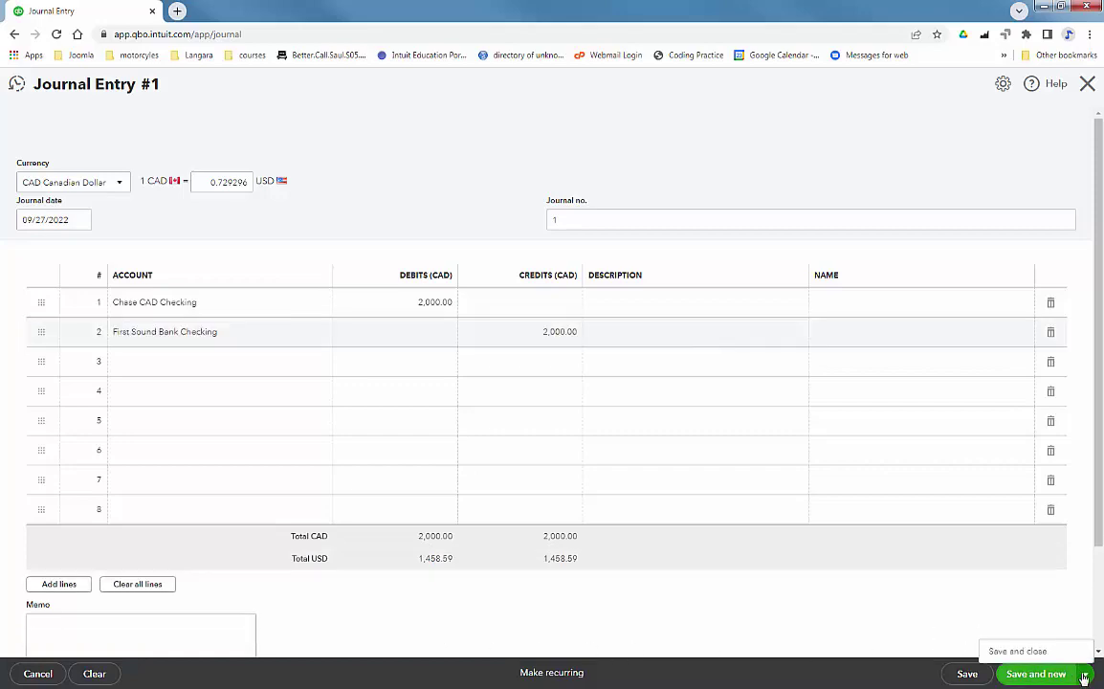
Save and close the journal entry and go to the Vendors list.
left_click(1032, 644)
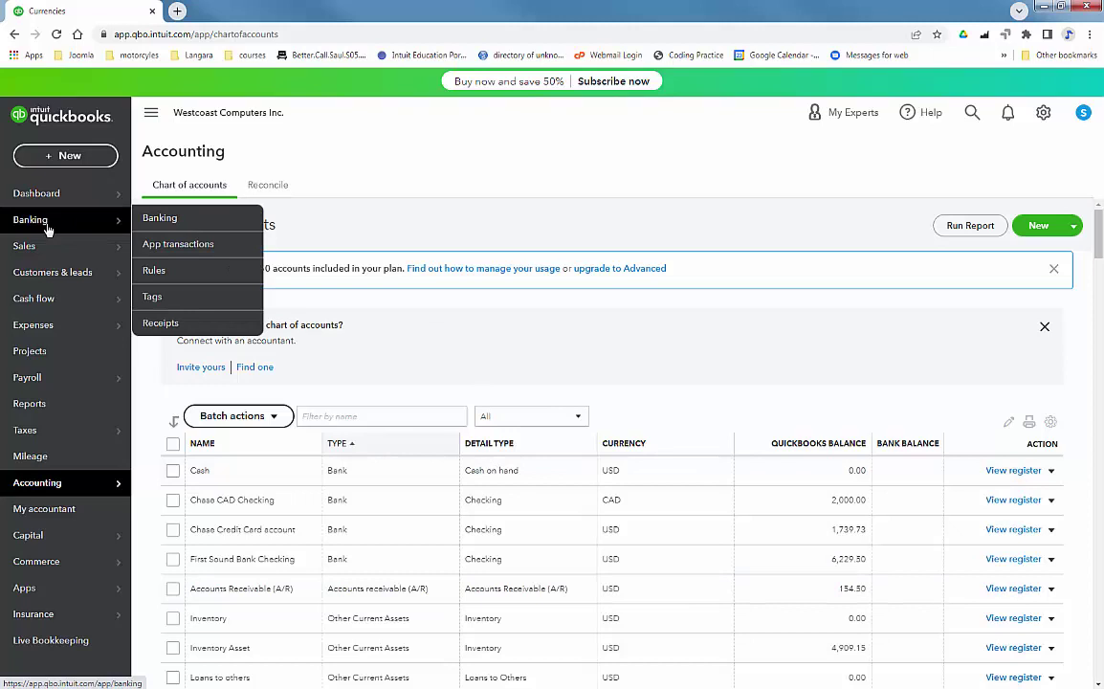
mouse_move(47, 263)
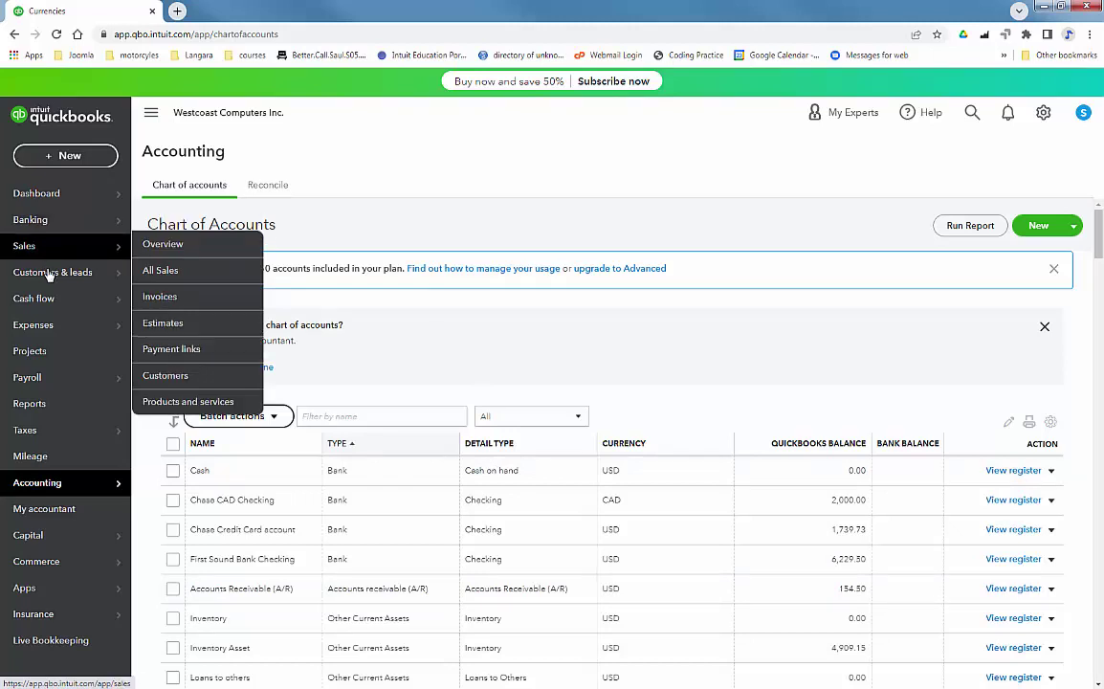
mouse_move(30, 325)
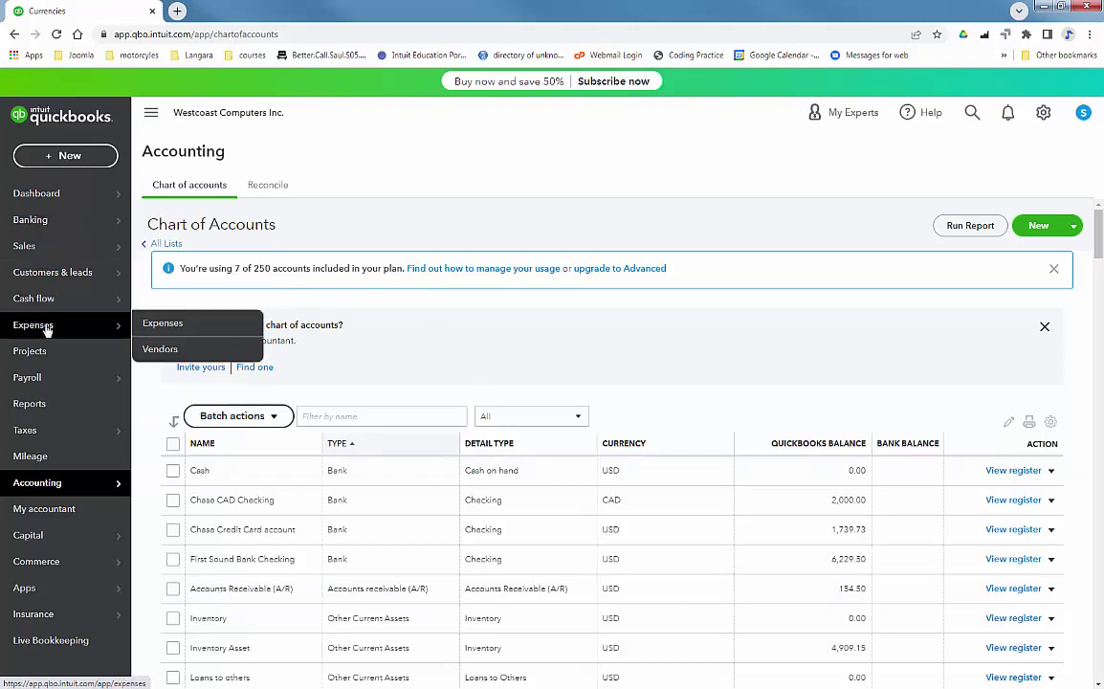
left_click(160, 348)
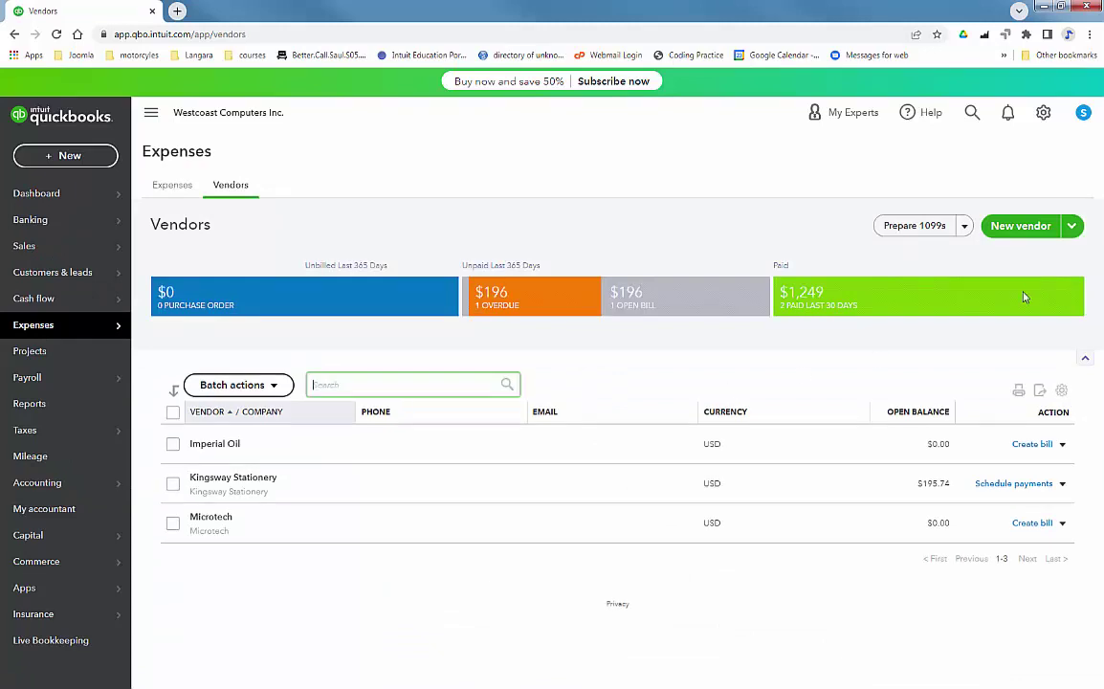
Start a new Canadian Dollar vendor with company name North West Processors.
left_click(1019, 225)
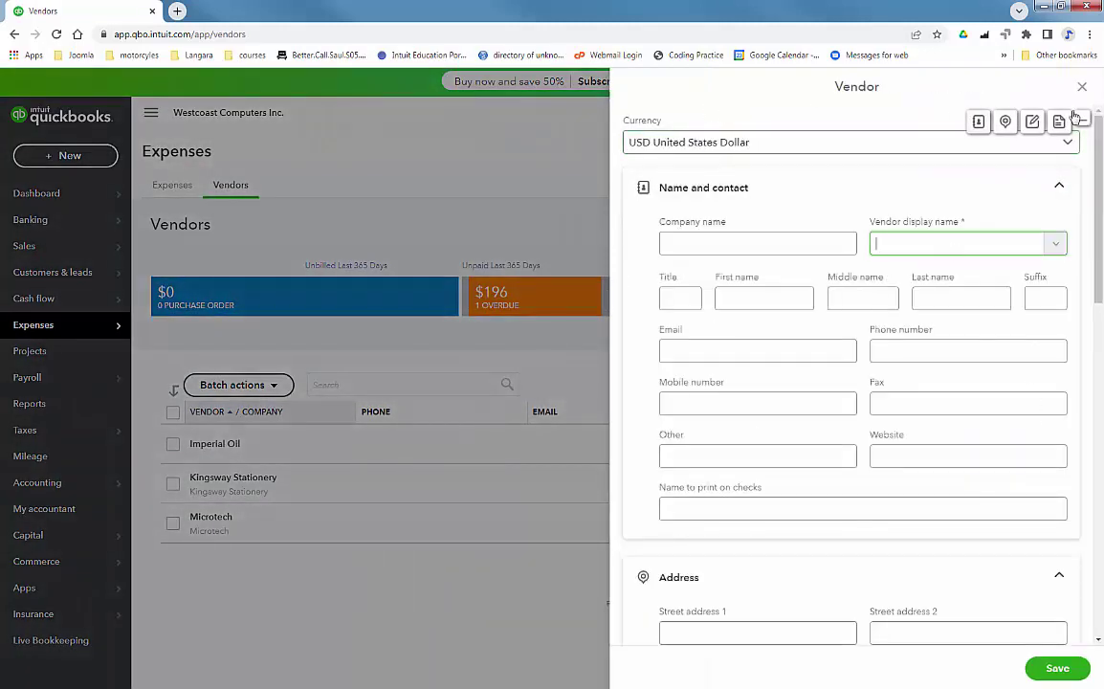
left_click(701, 146)
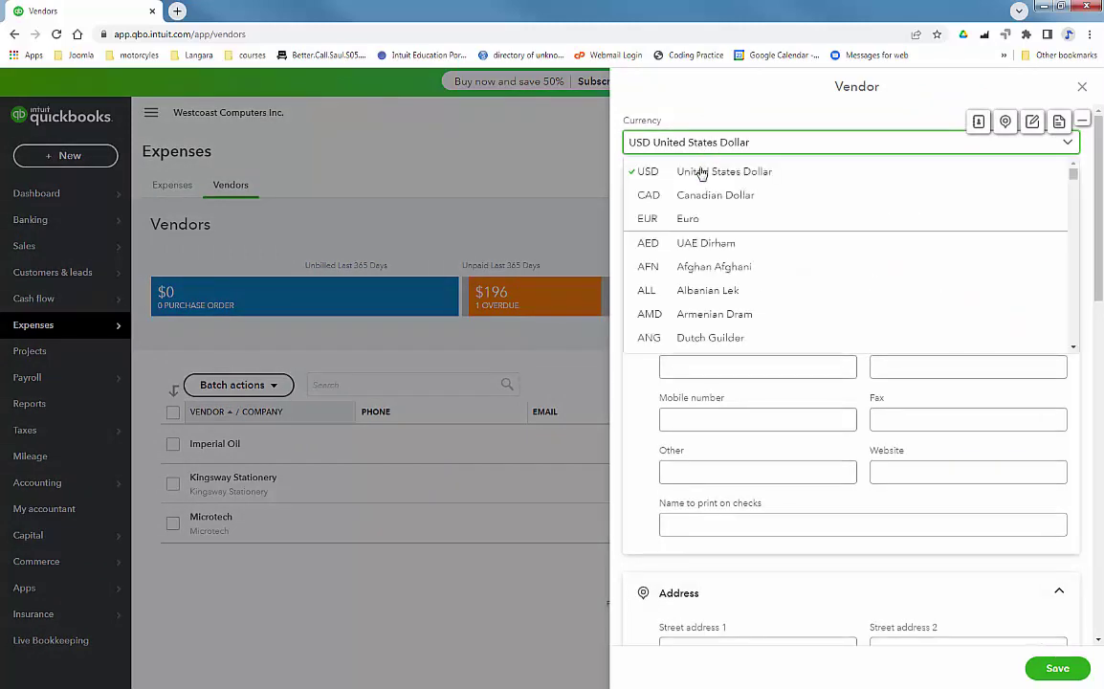
left_click(701, 196)
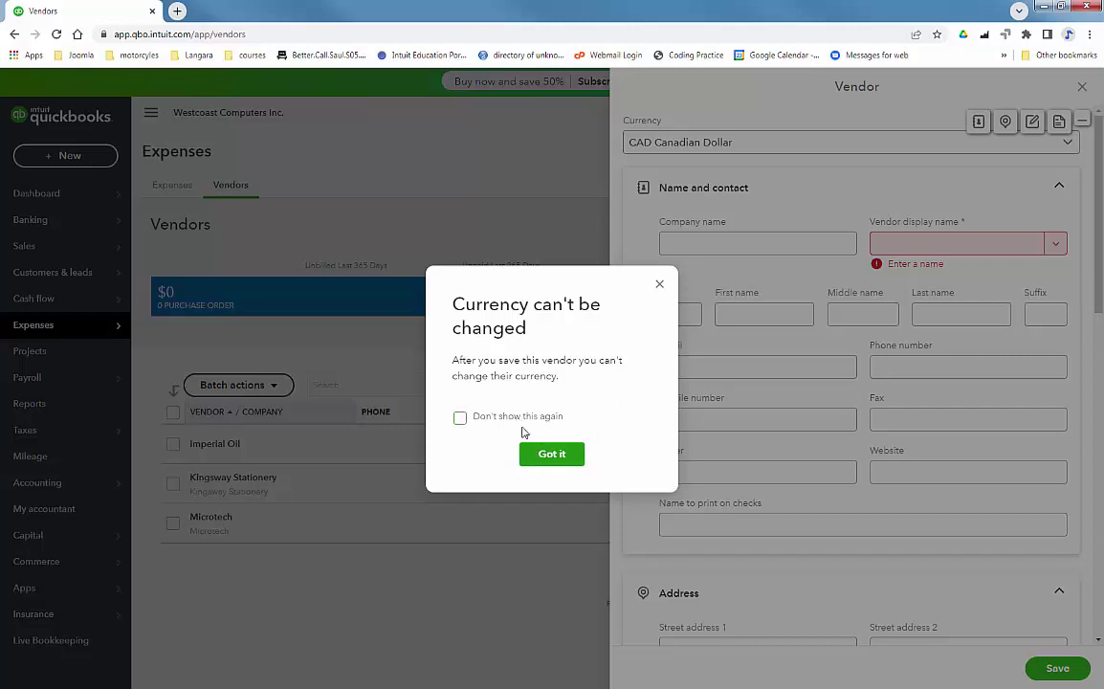
left_click(551, 456)
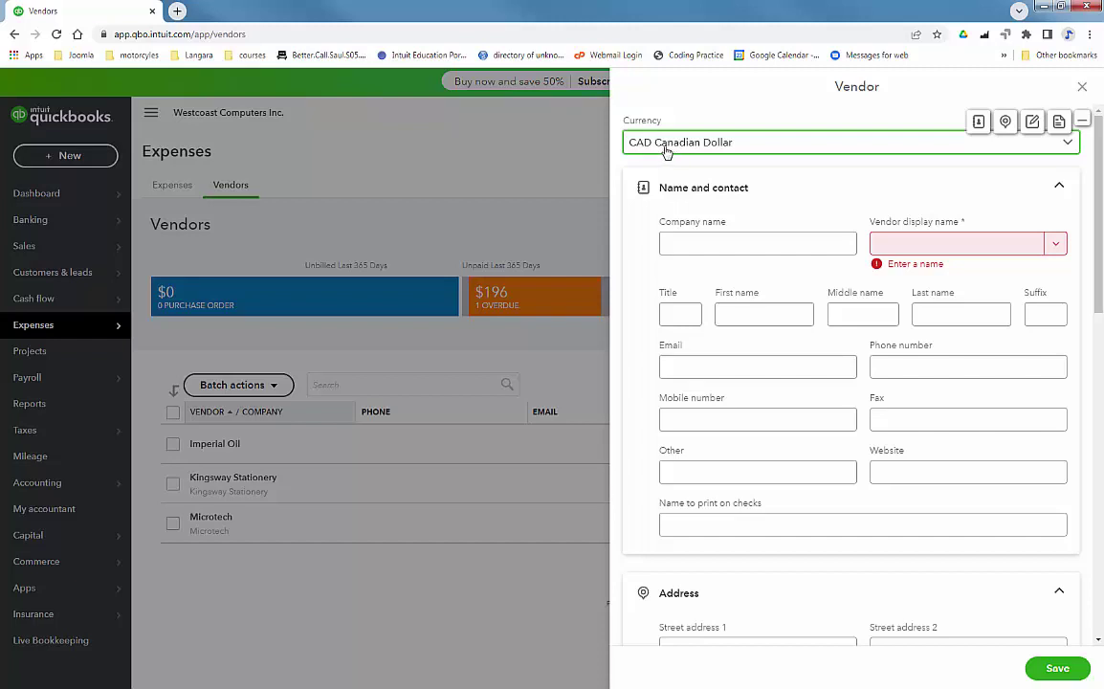
left_click(780, 246)
type("N")
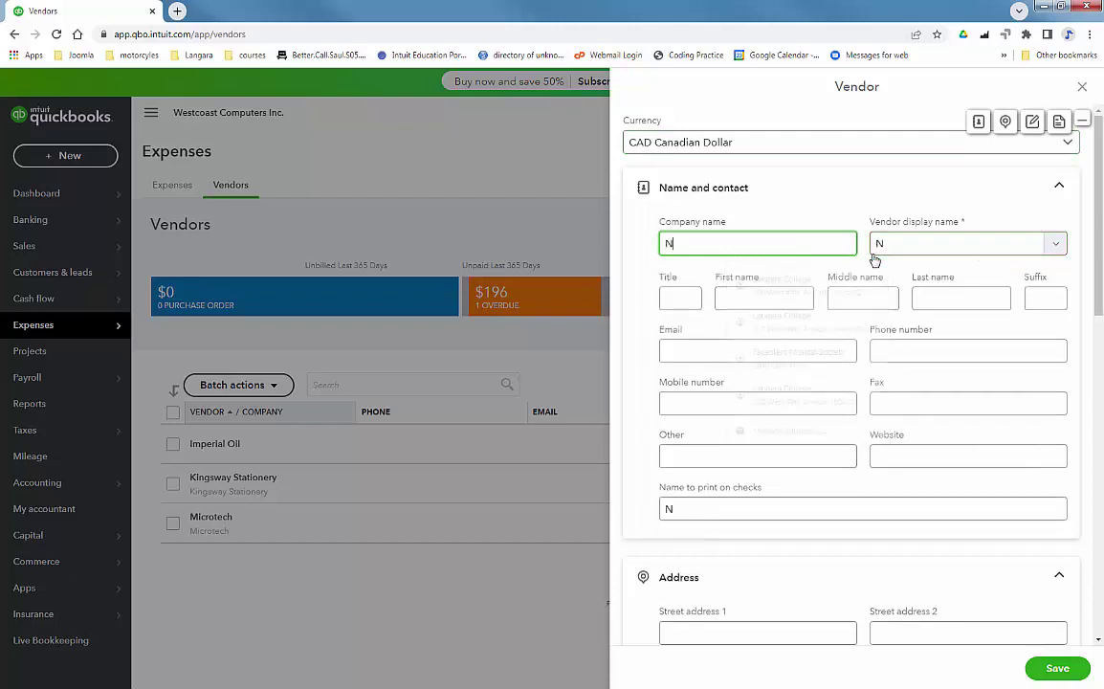
type("orth West")
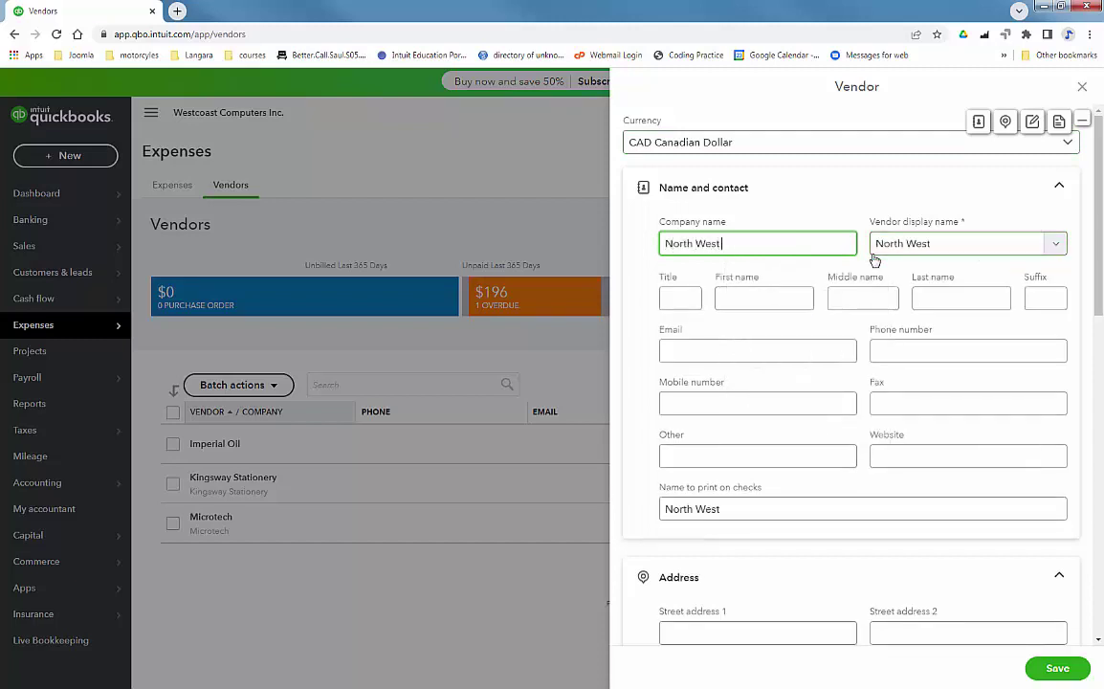
type(" Processors")
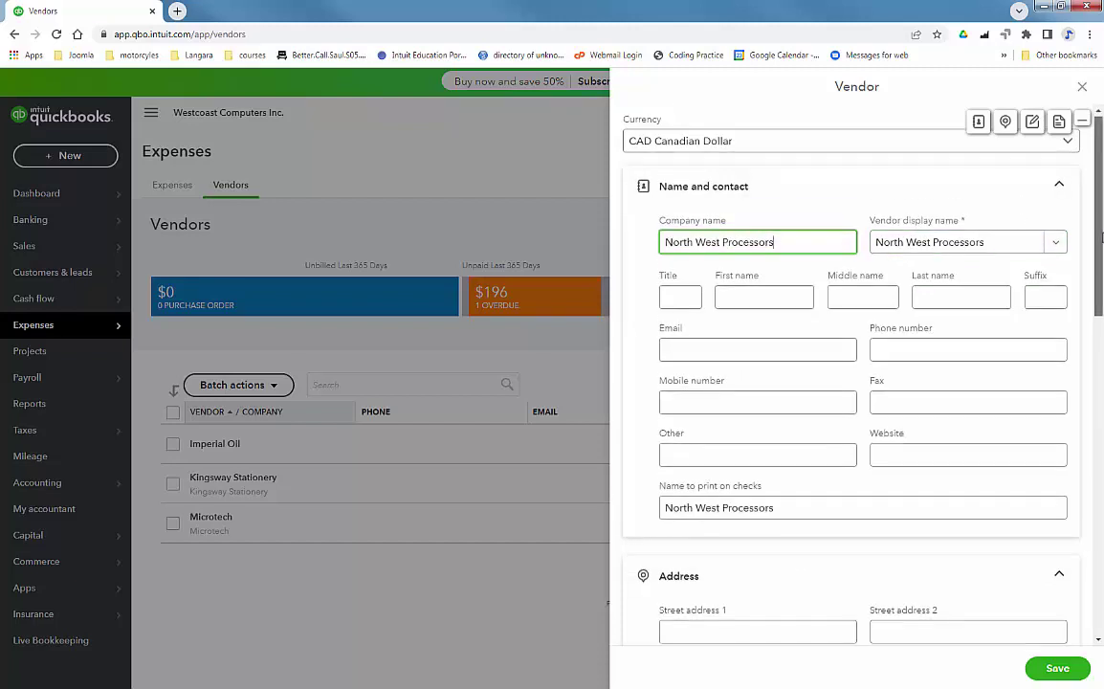
scroll(1100, 239, "down", 1)
Give North West Processors Net 30 payment terms and save the vendor.
left_click_drag(1101, 238, 1100, 559)
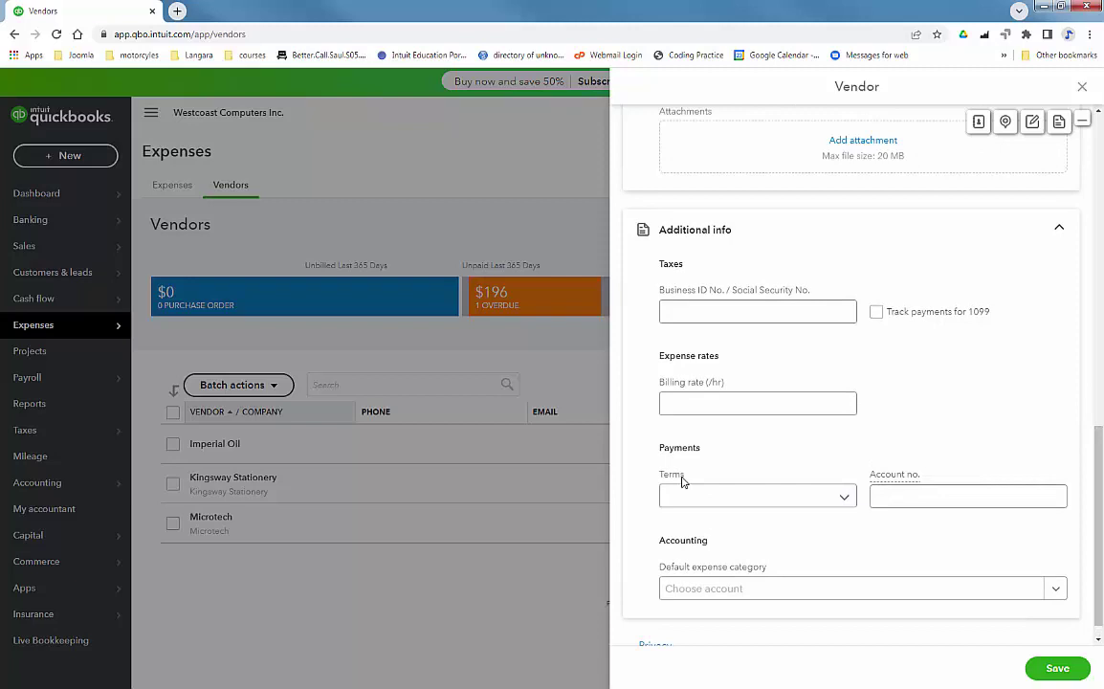
left_click(838, 499)
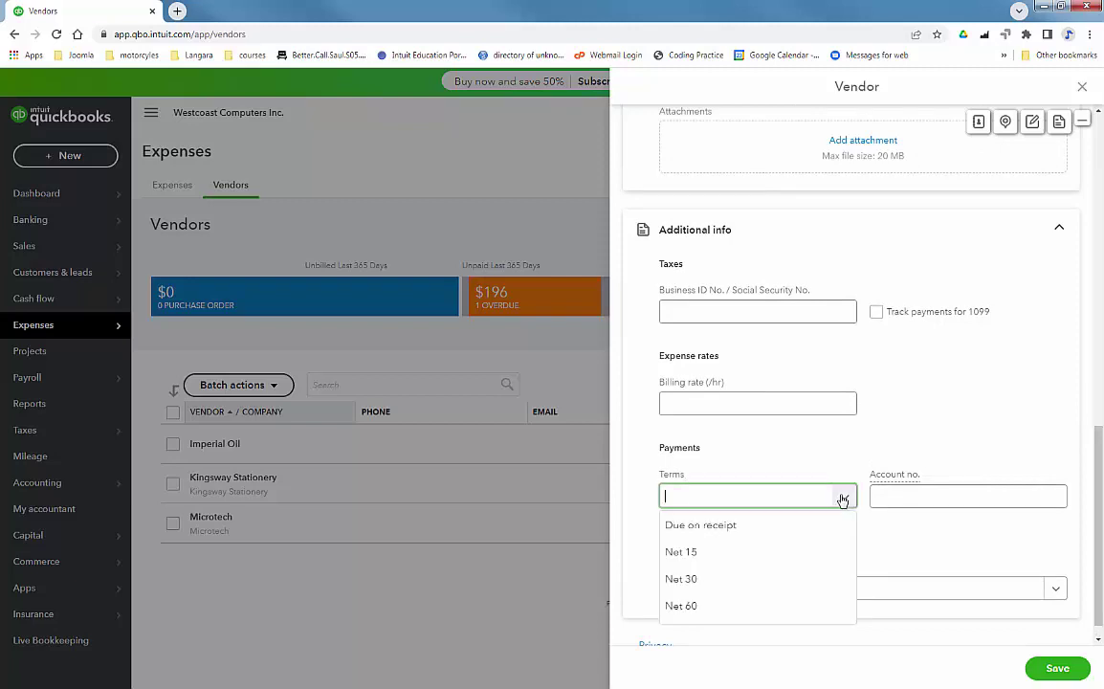
left_click(713, 580)
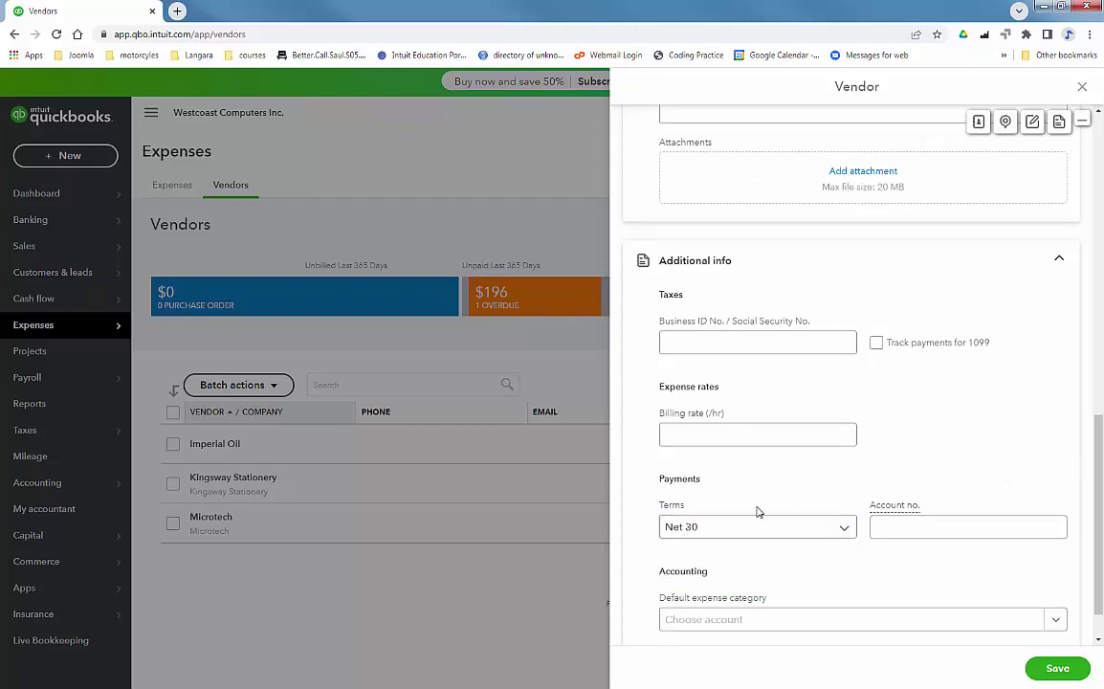
left_click_drag(1097, 426, 1099, 123)
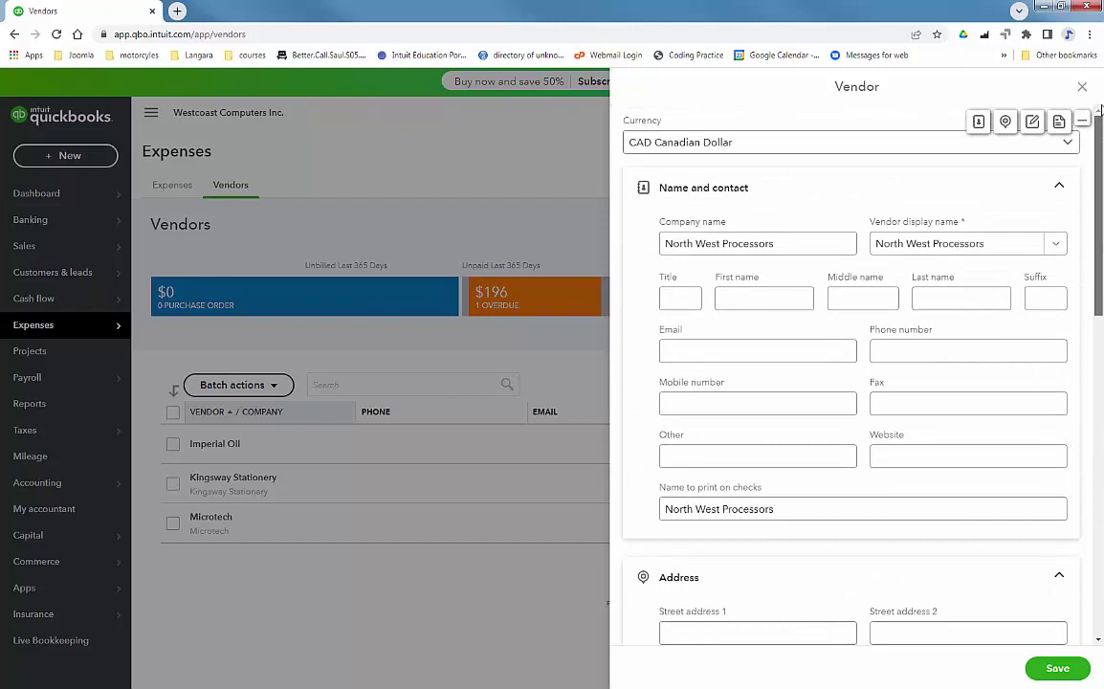
left_click(808, 242)
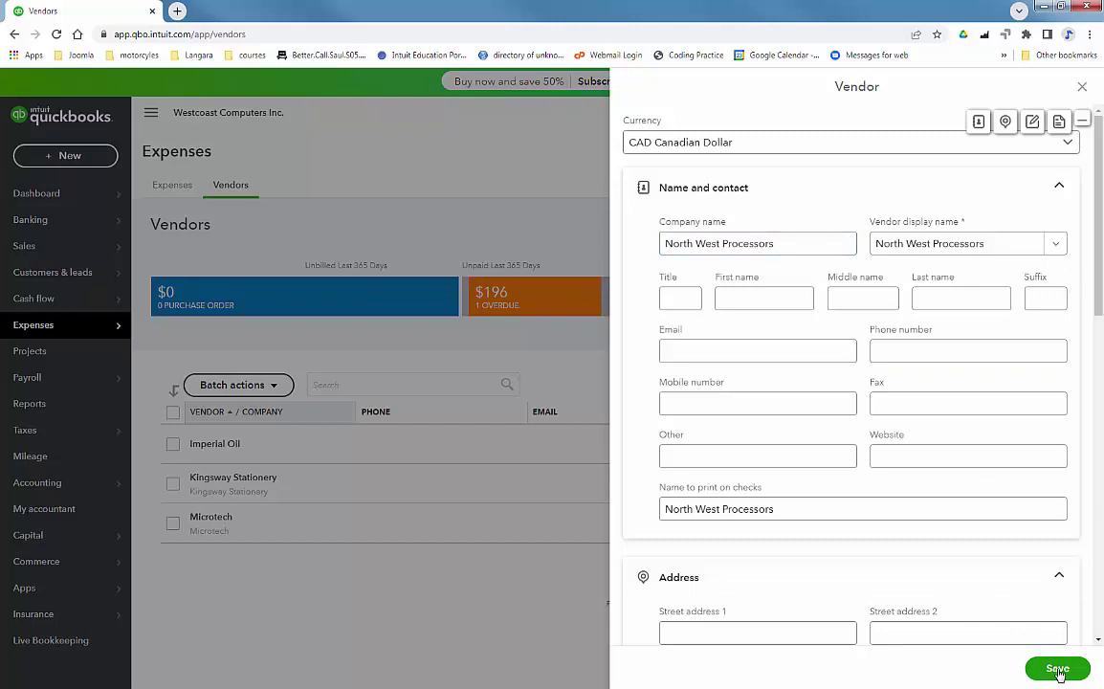
left_click(1058, 669)
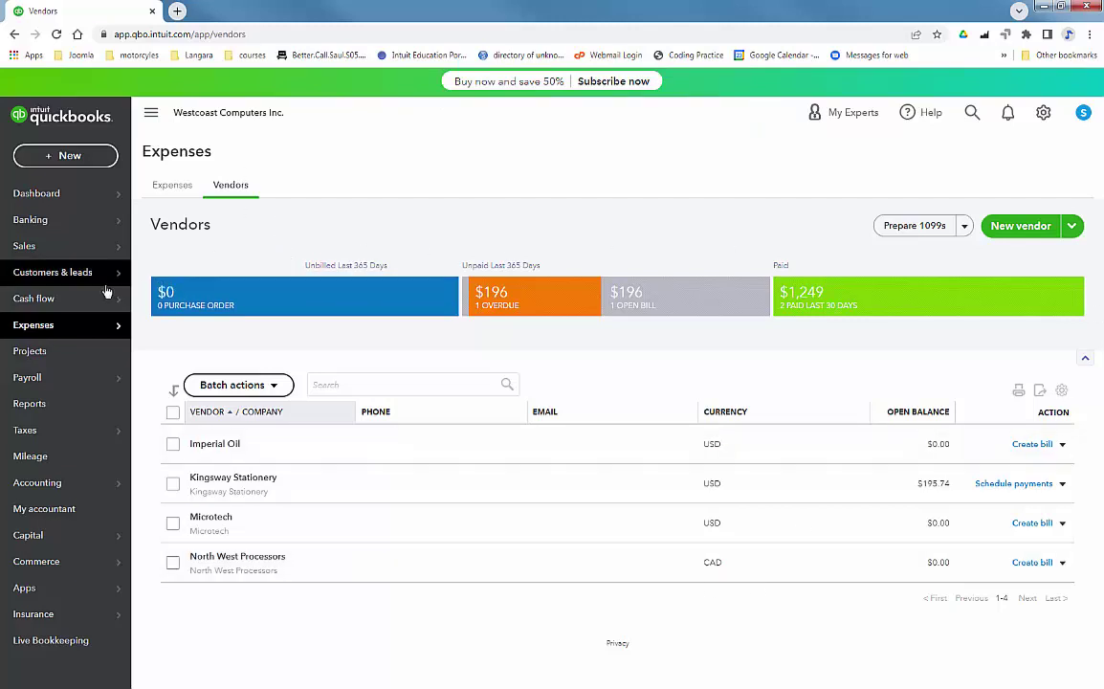
Start a new bill from the Expenses page's New transaction menu.
mouse_move(46, 336)
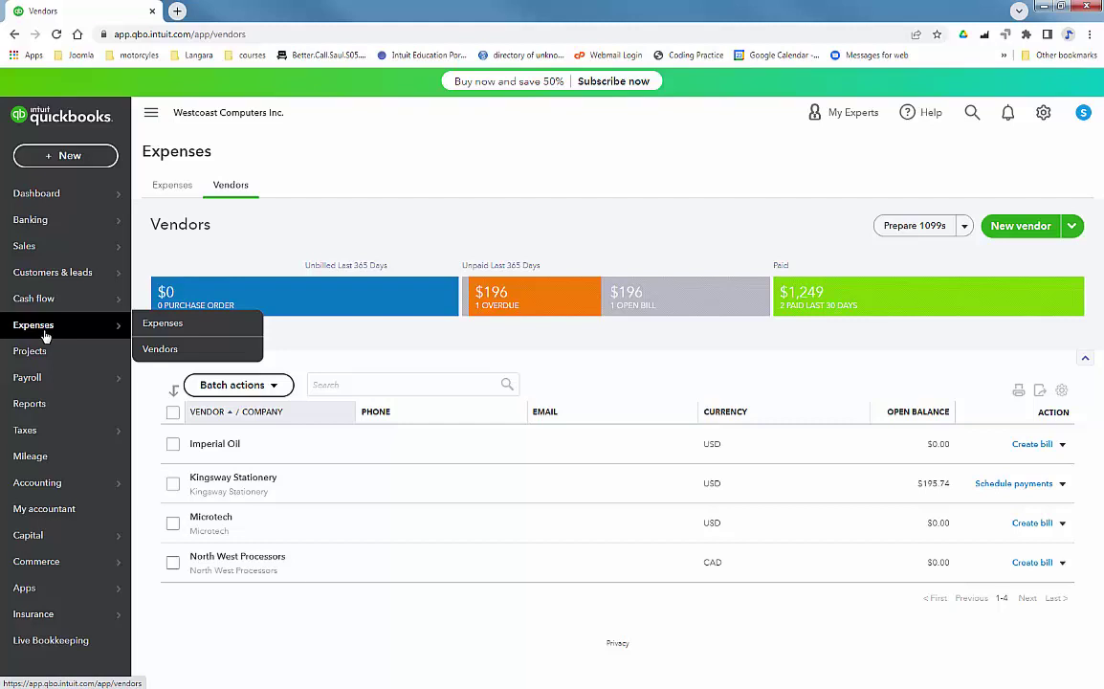
left_click(171, 325)
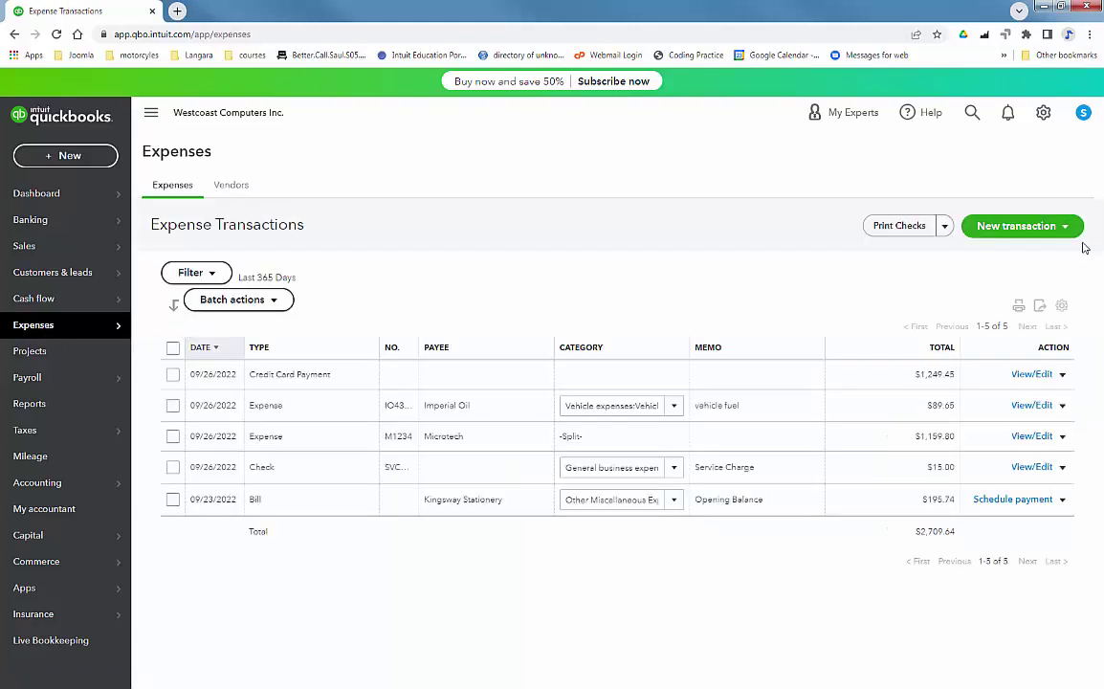
left_click(1056, 226)
left_click(978, 272)
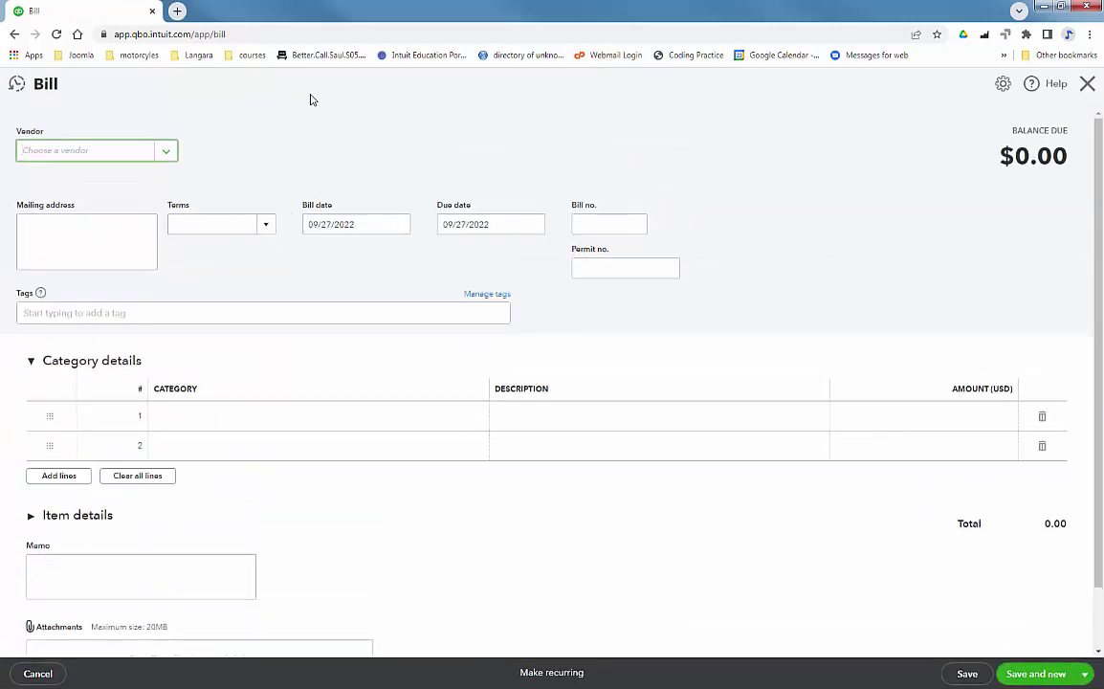
Set the bill's vendor to North West Processors, bill number NWP4781, and tag Hardware.
left_click(168, 153)
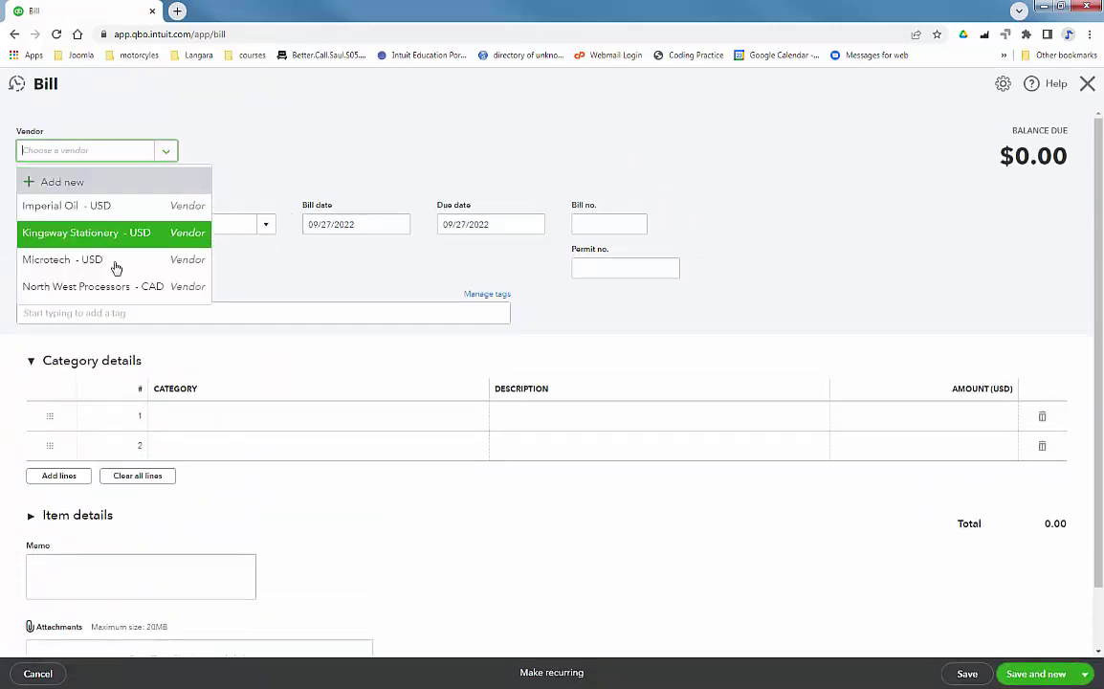
left_click(140, 286)
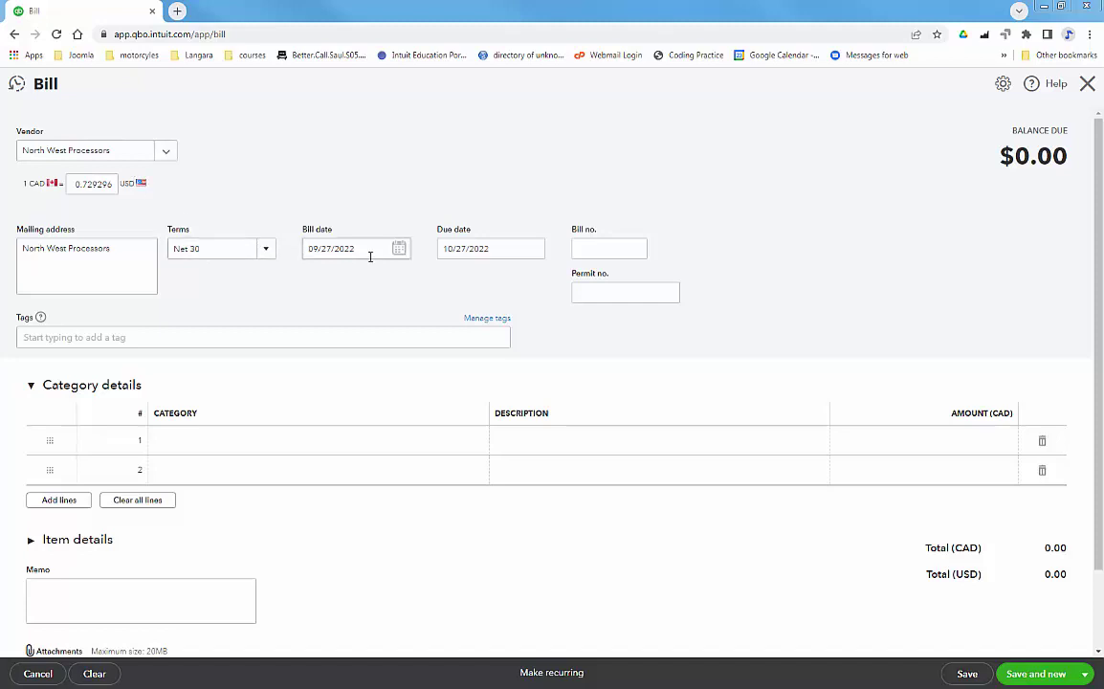
left_click(602, 249)
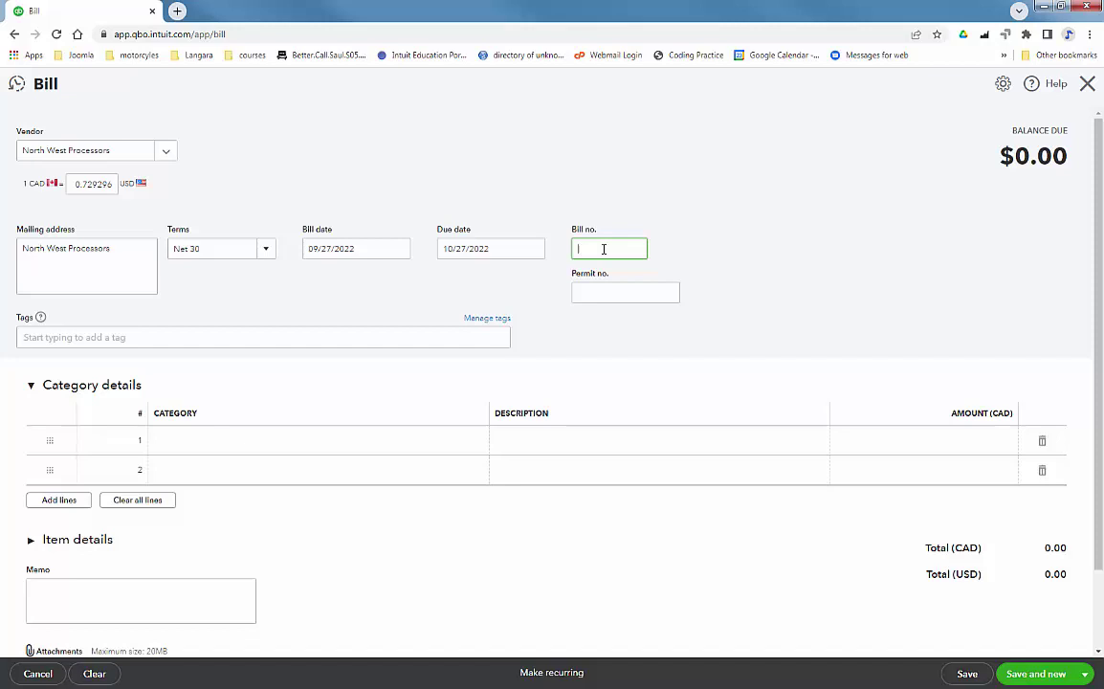
type("NW")
type("P4781")
left_click(227, 338)
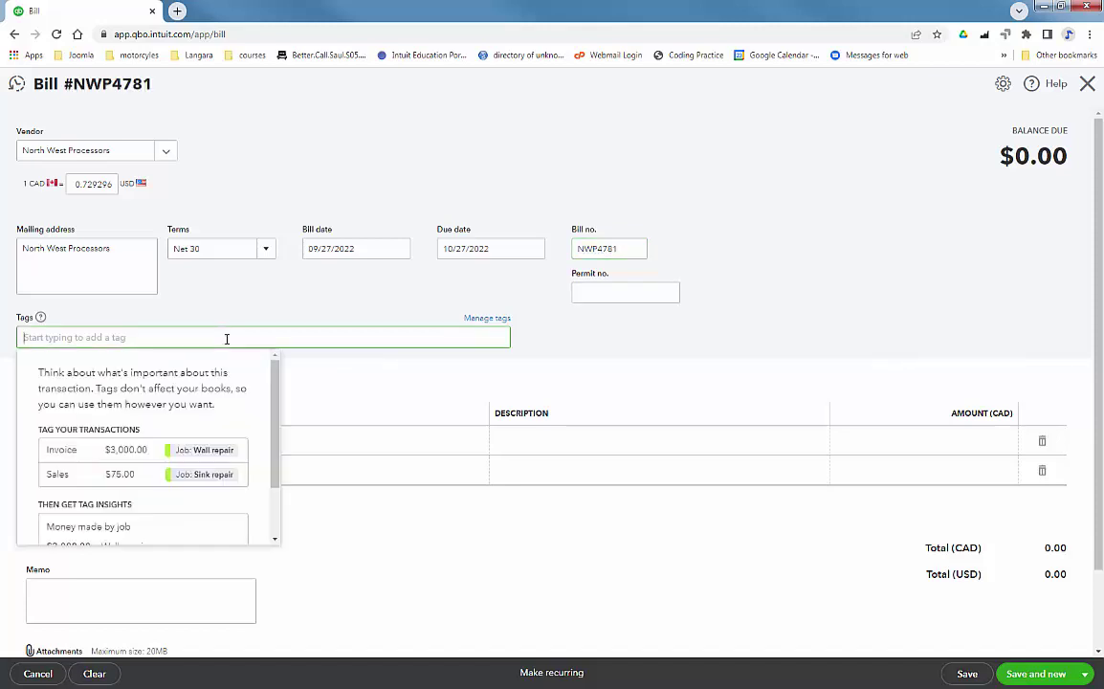
type("Hardware")
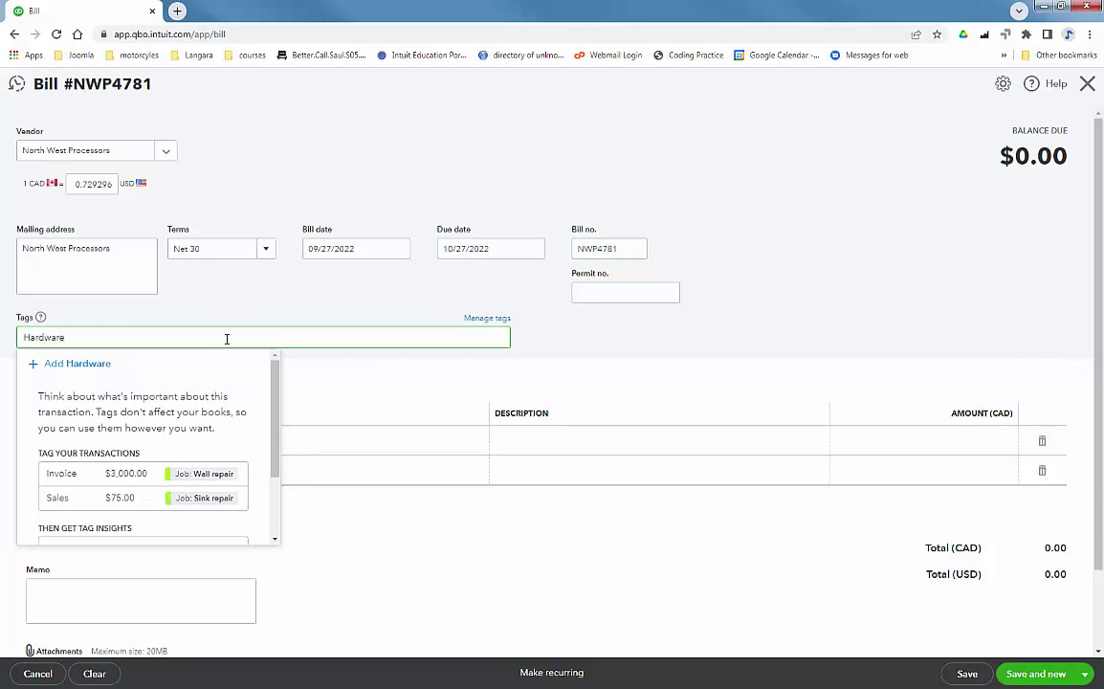
key("Tab")
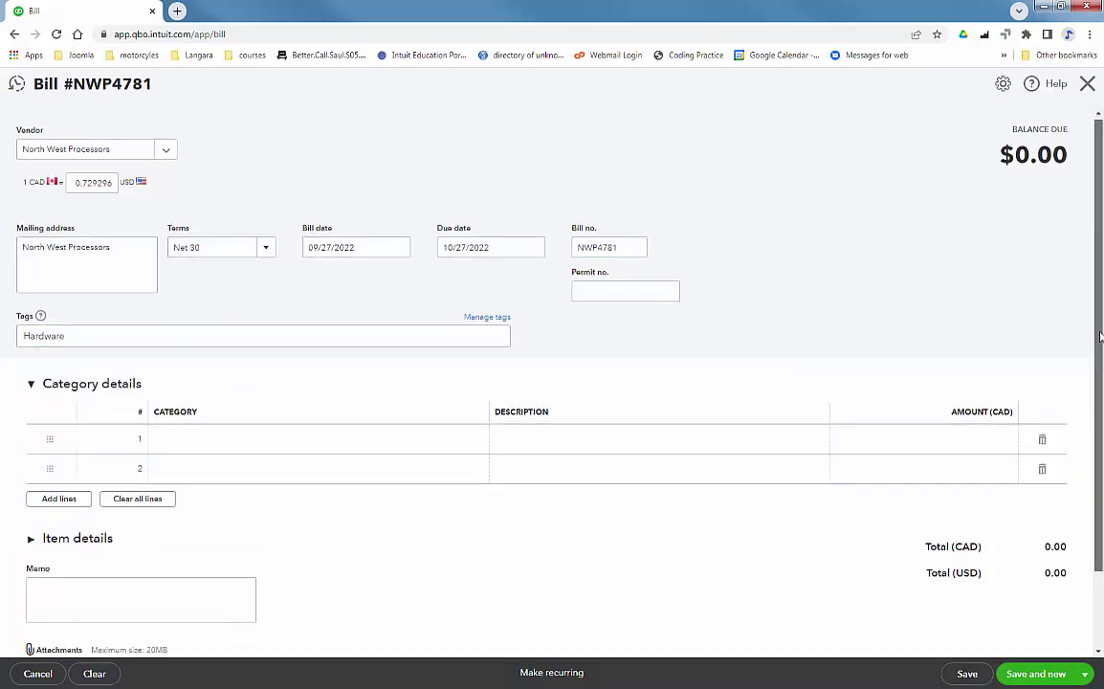
left_click_drag(1098, 303, 1098, 370)
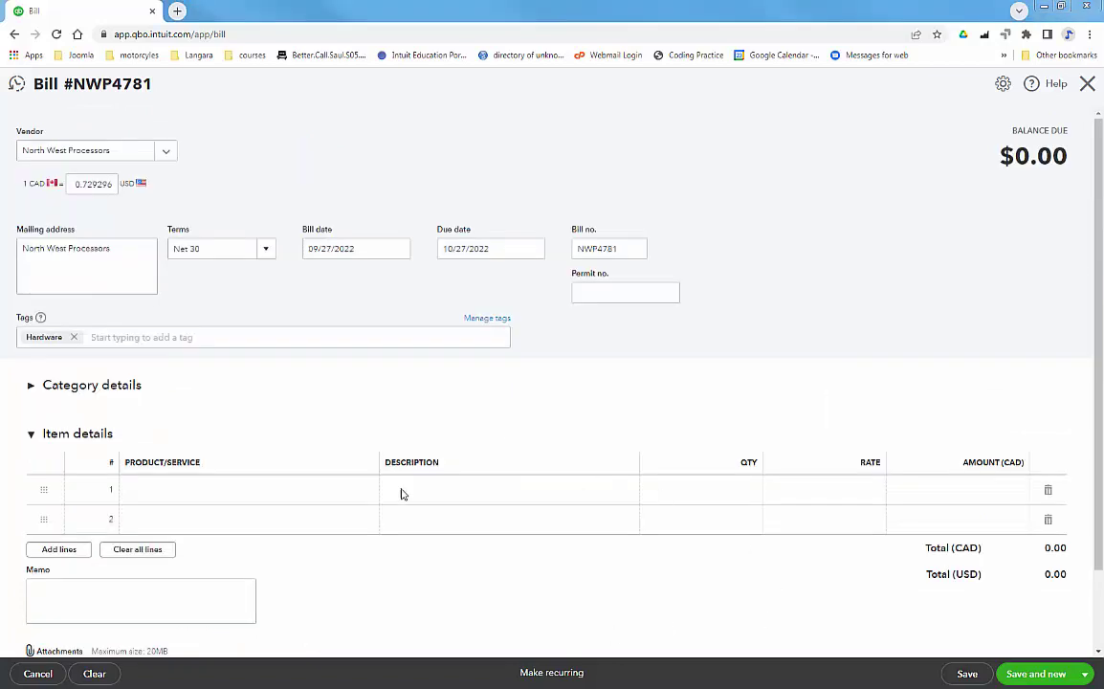
Add 3 Intel Core i7 Processors to the first line of the North West Processors bill.
left_click(268, 503)
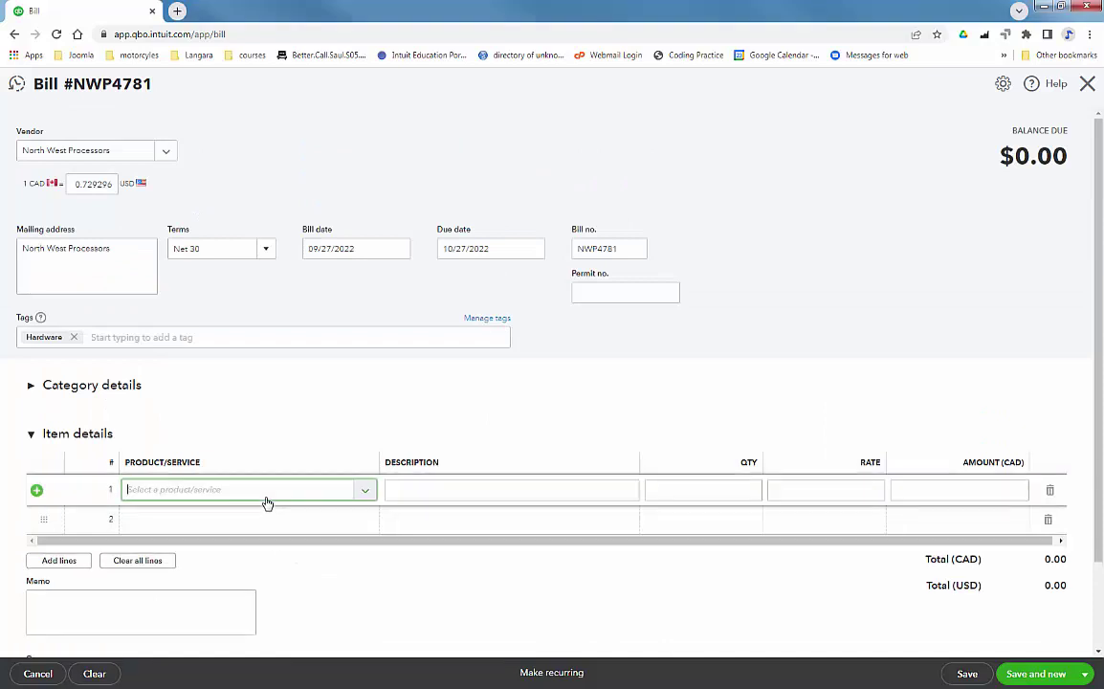
left_click(365, 493)
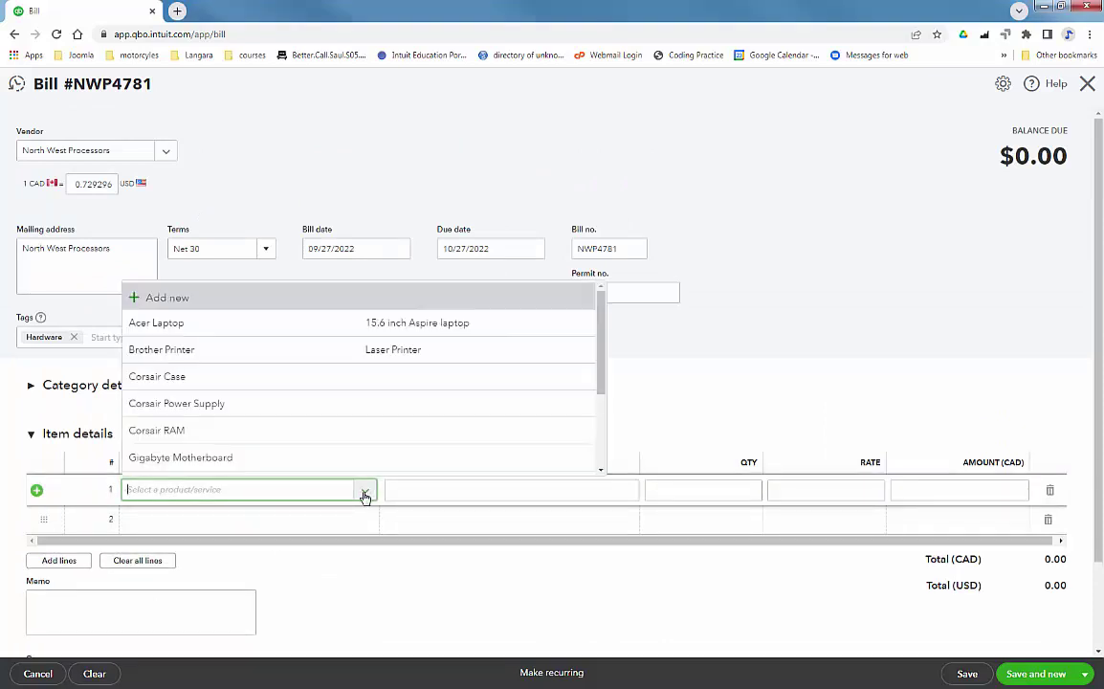
left_click_drag(601, 374, 601, 397)
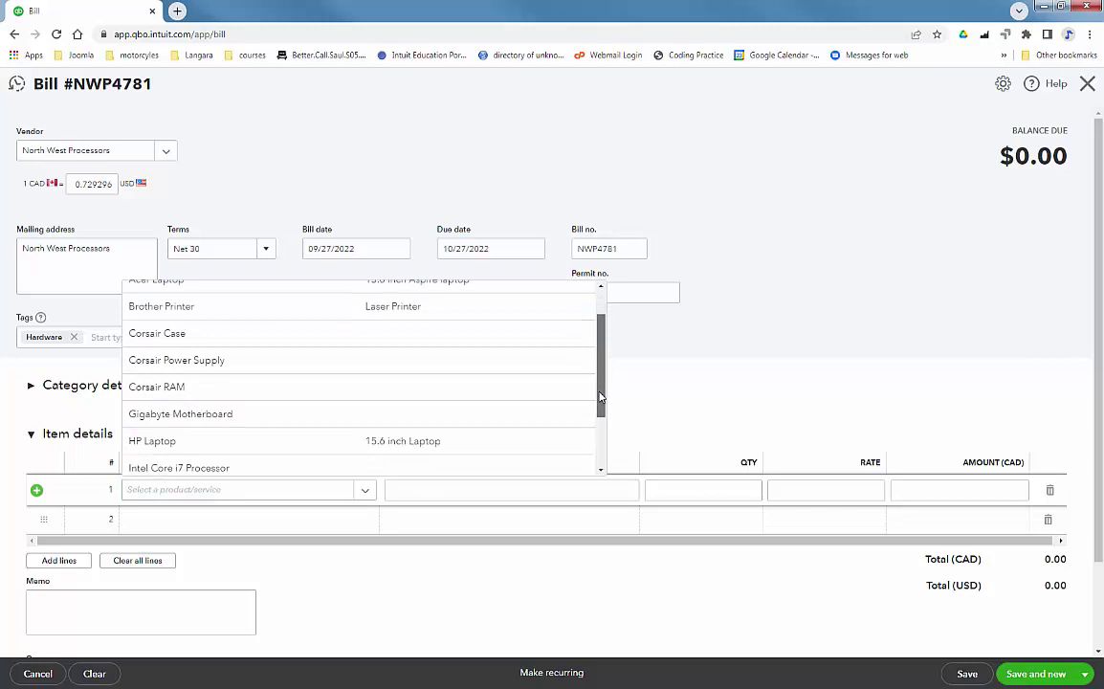
scroll(539, 374, "down", 3)
left_click(355, 390)
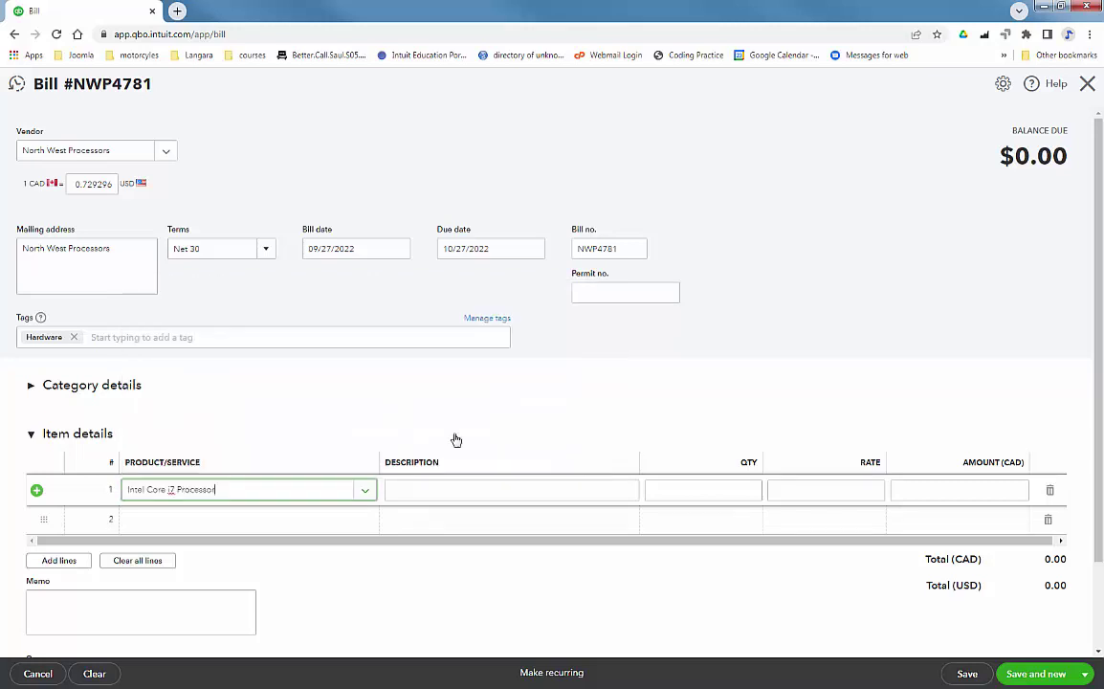
left_click(744, 503)
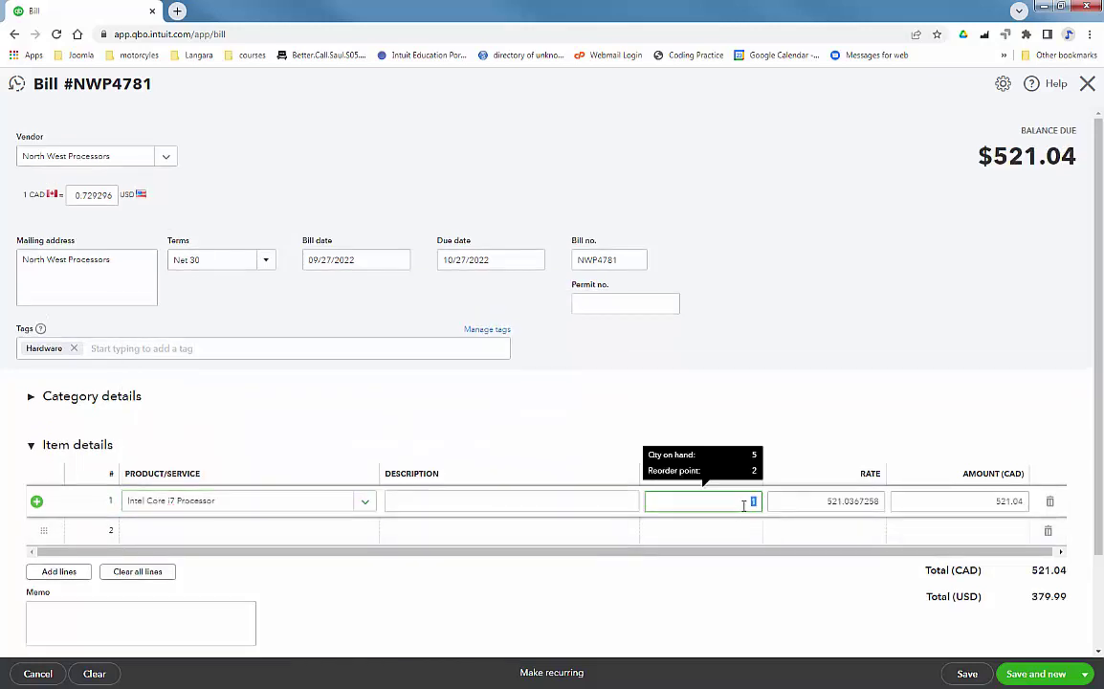
type("3")
key("Tab")
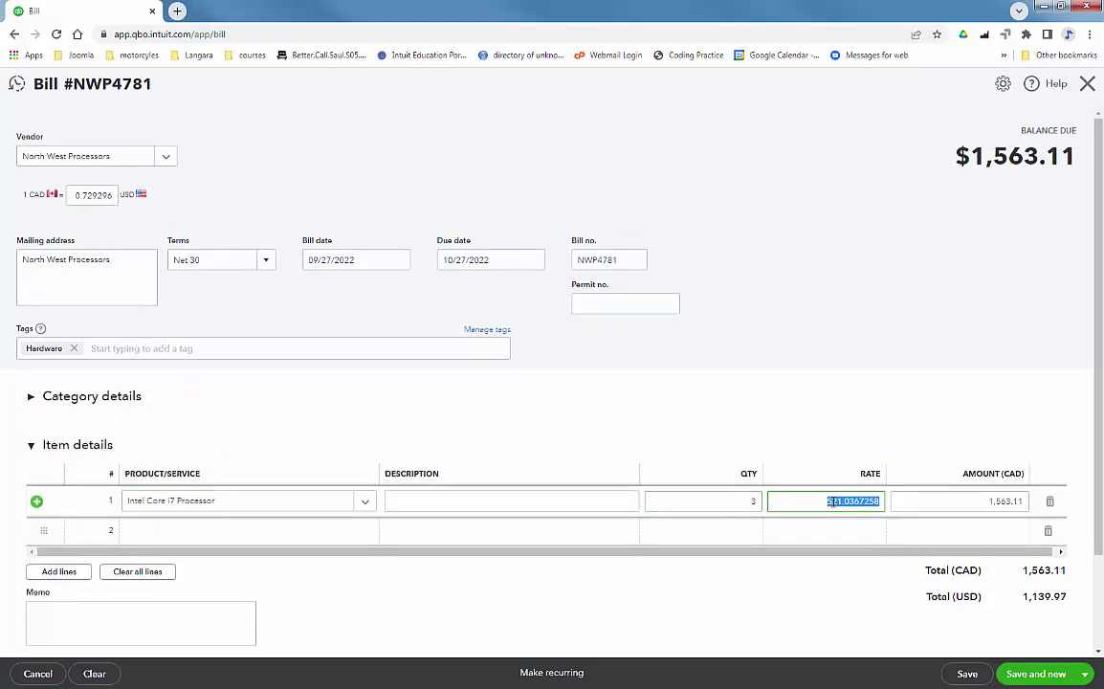
left_click(991, 364)
Save and close the 1,563.11 CAD bill.
scroll(956, 401, "down", 1)
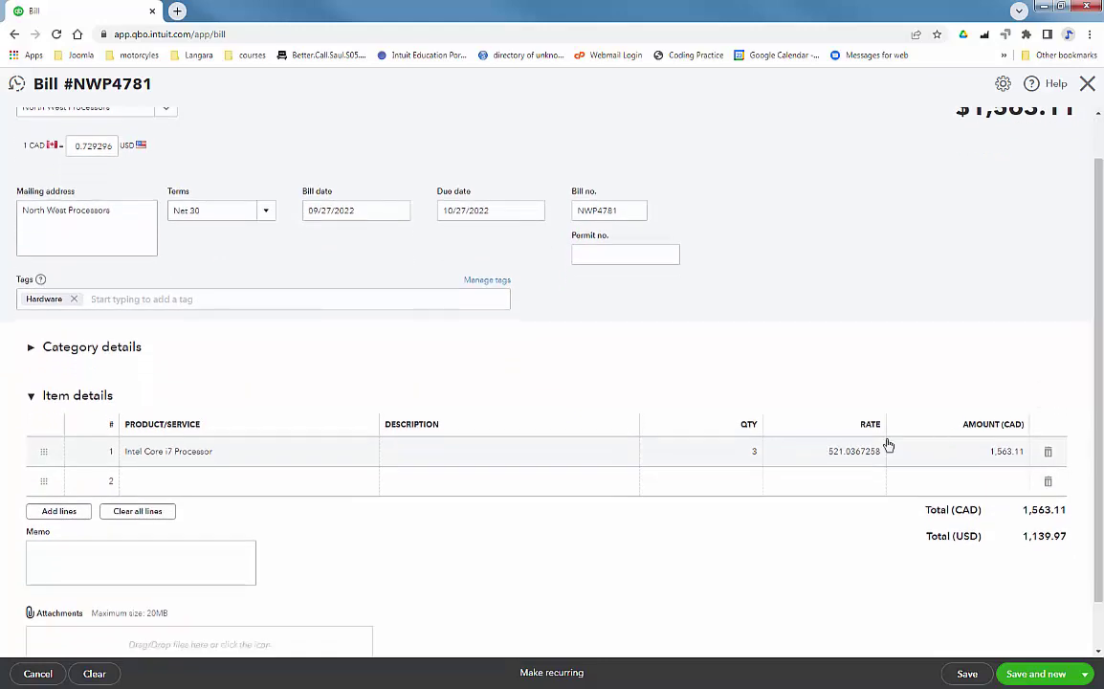
scroll(1093, 487, "down", 1)
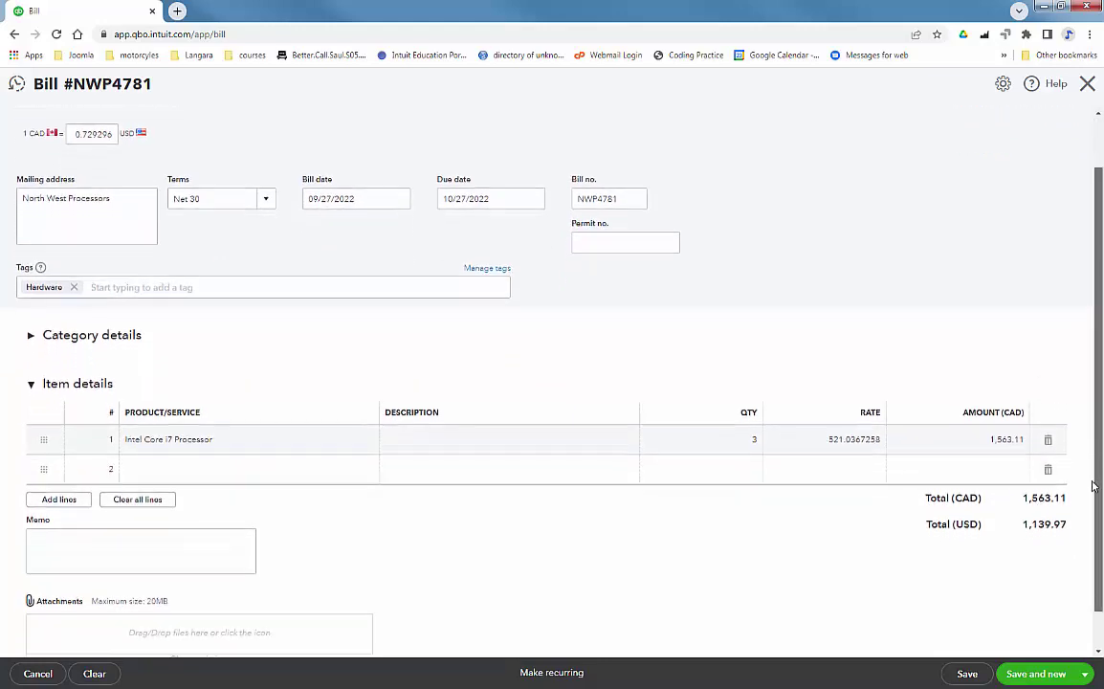
scroll(1093, 487, "down", 1)
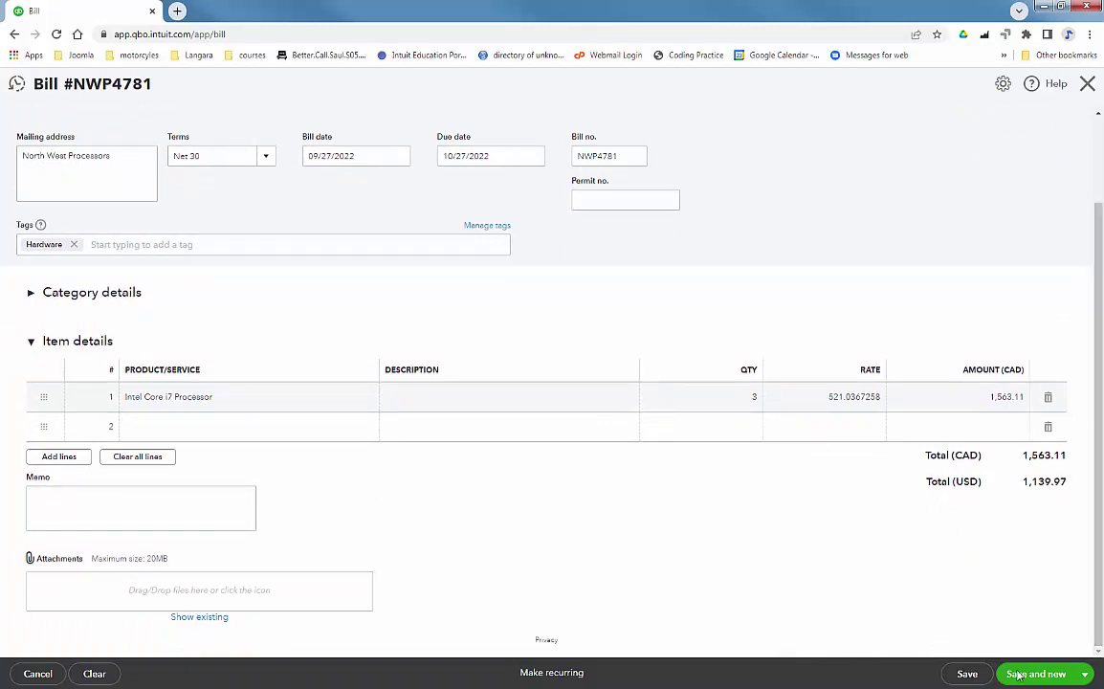
left_click(1086, 675)
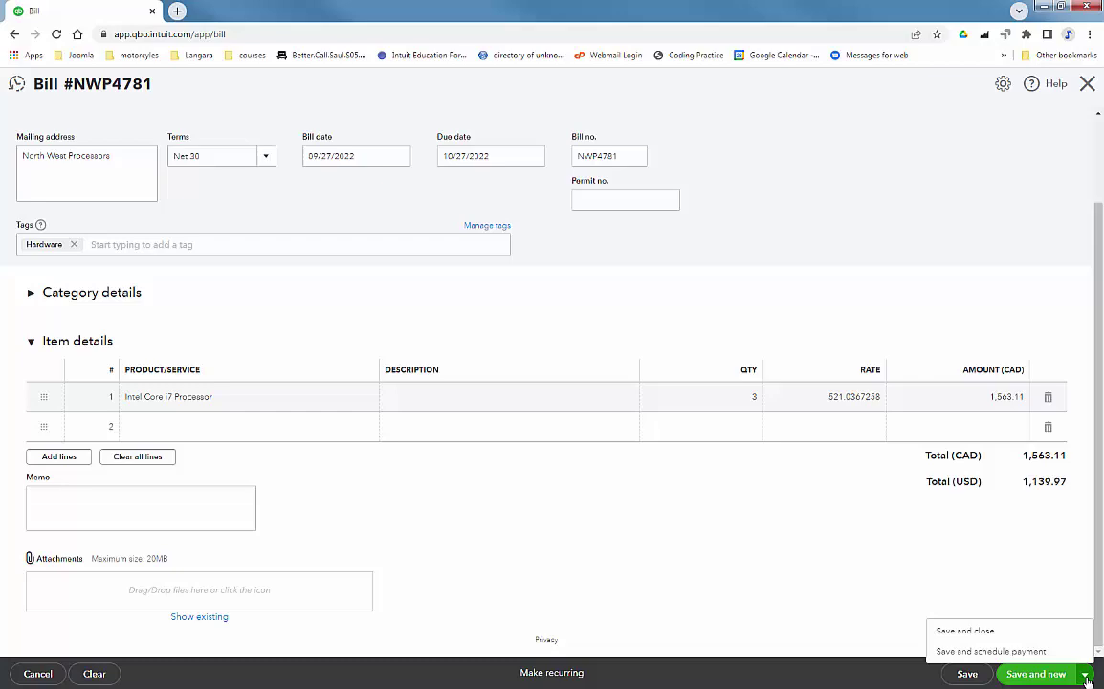
left_click(976, 632)
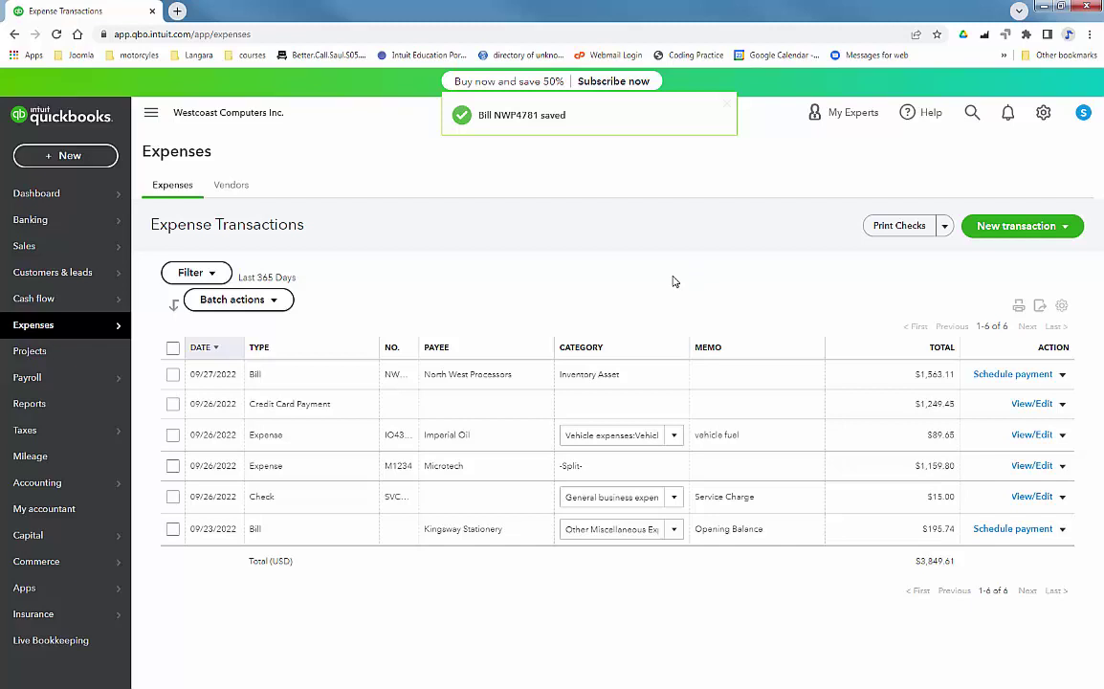
Go to Pay Bills from the Print Checks dropdown on the Expenses page.
left_click(945, 226)
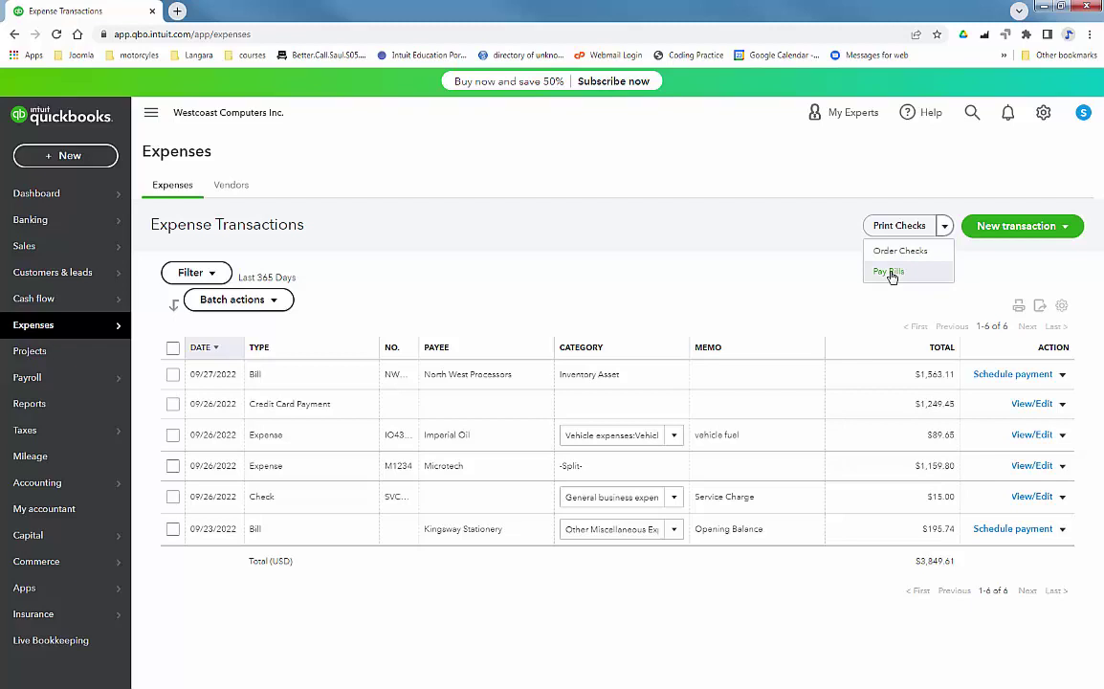
left_click(889, 271)
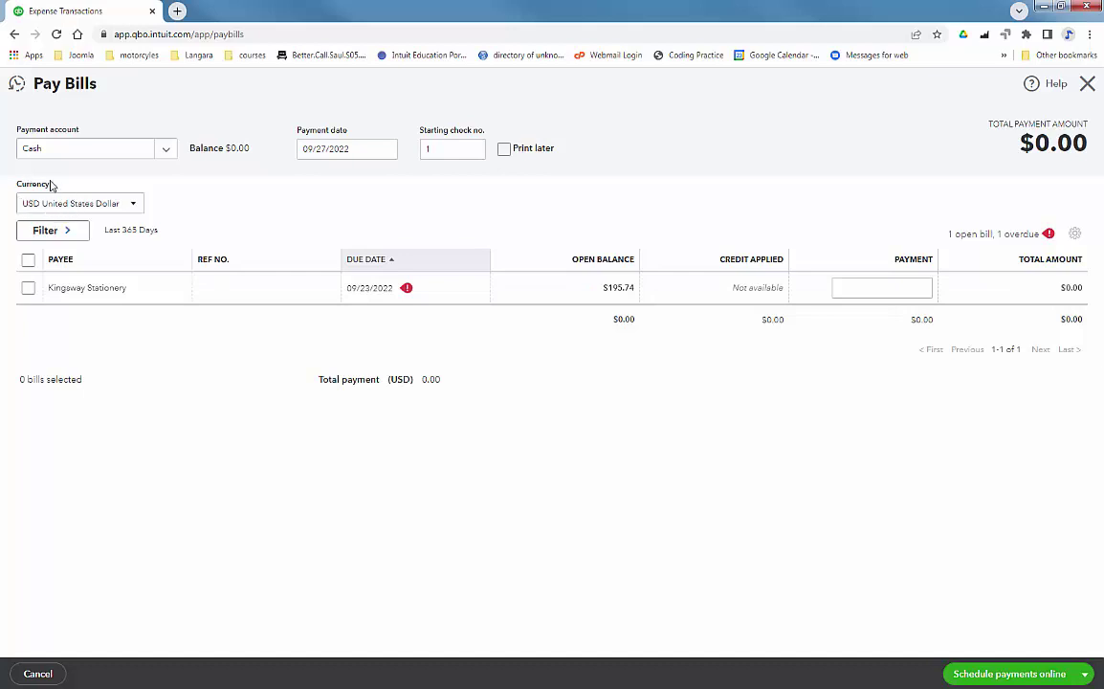
Switch currency to CAD, select the North West Processors bill, and save and close the payment.
left_click(129, 203)
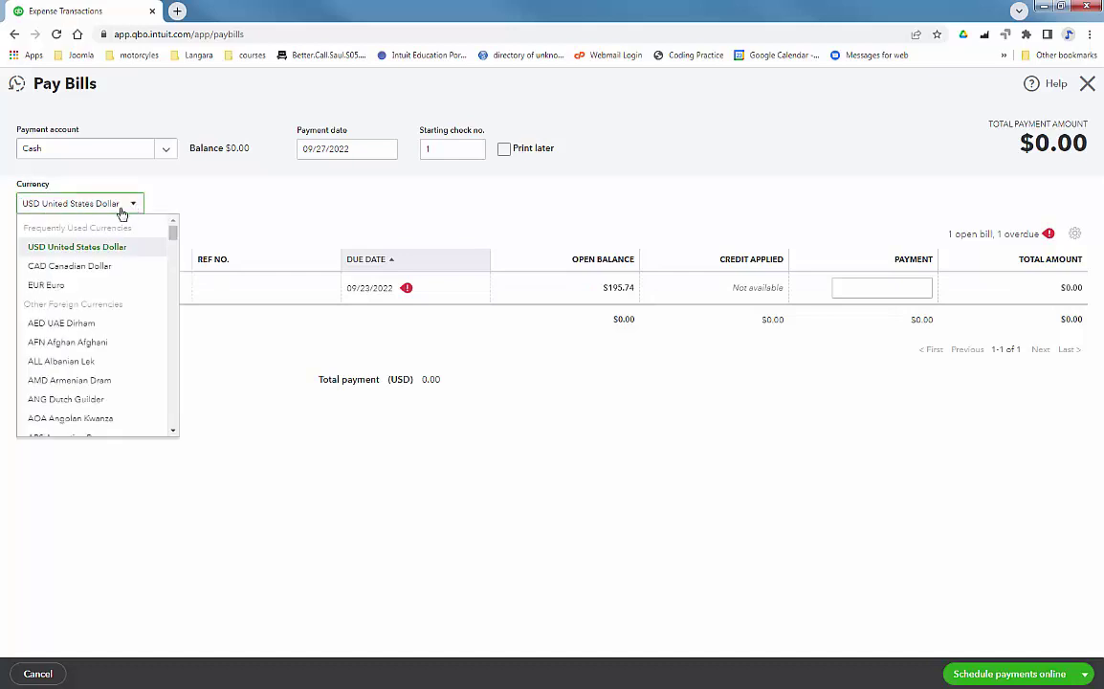
left_click(91, 270)
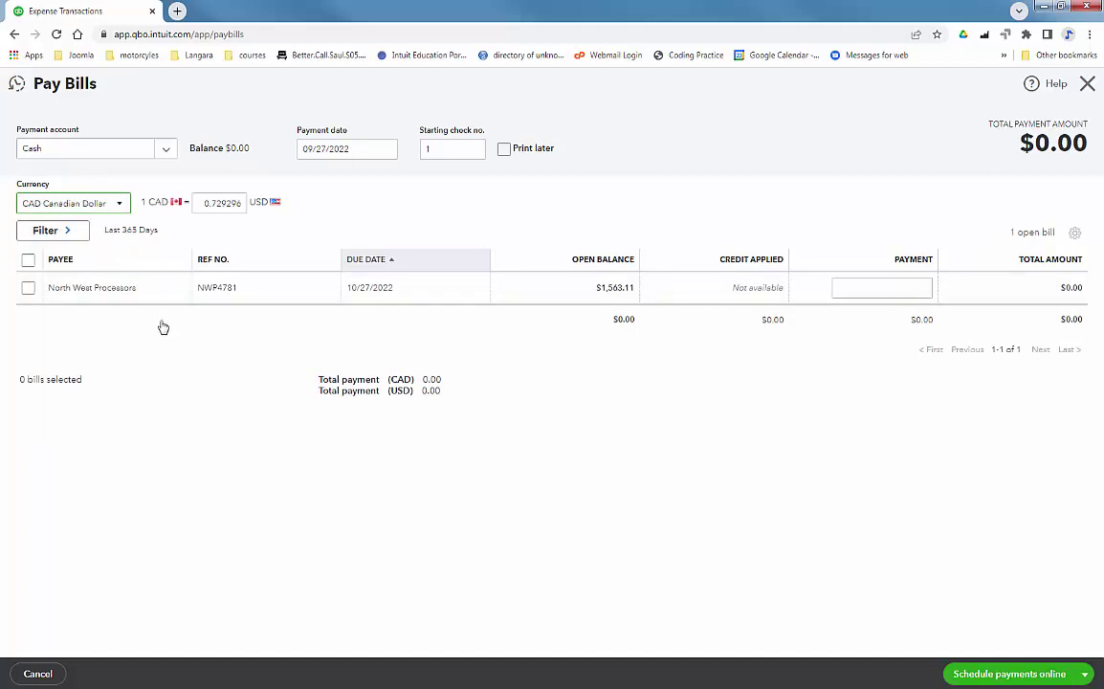
left_click(27, 287)
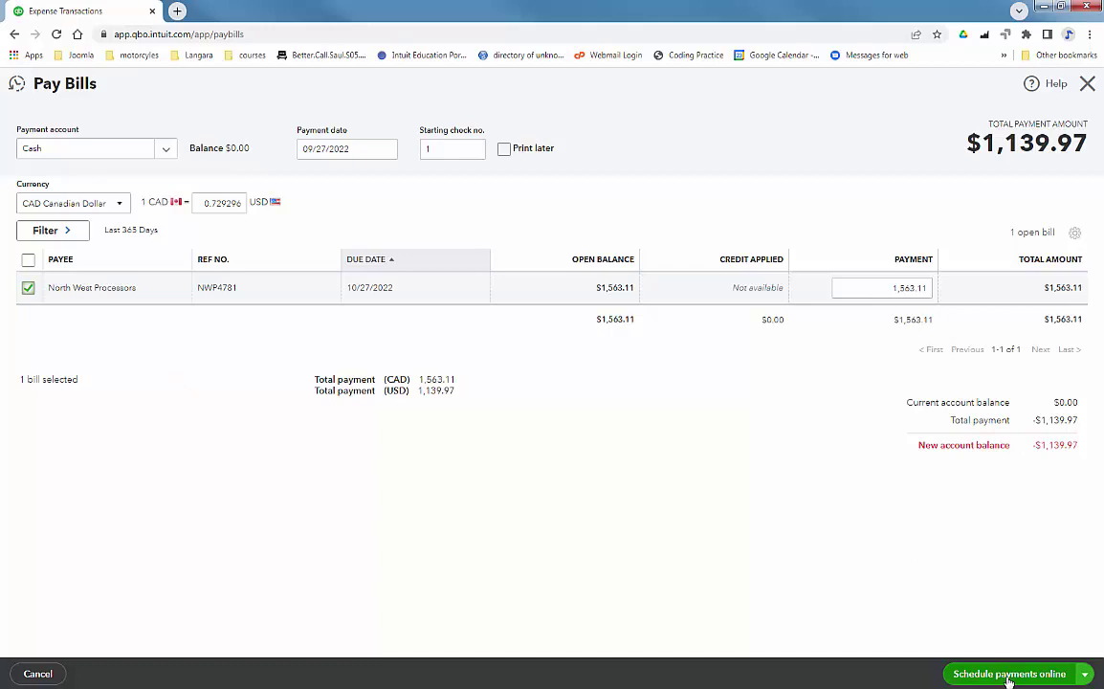
mouse_move(1010, 675)
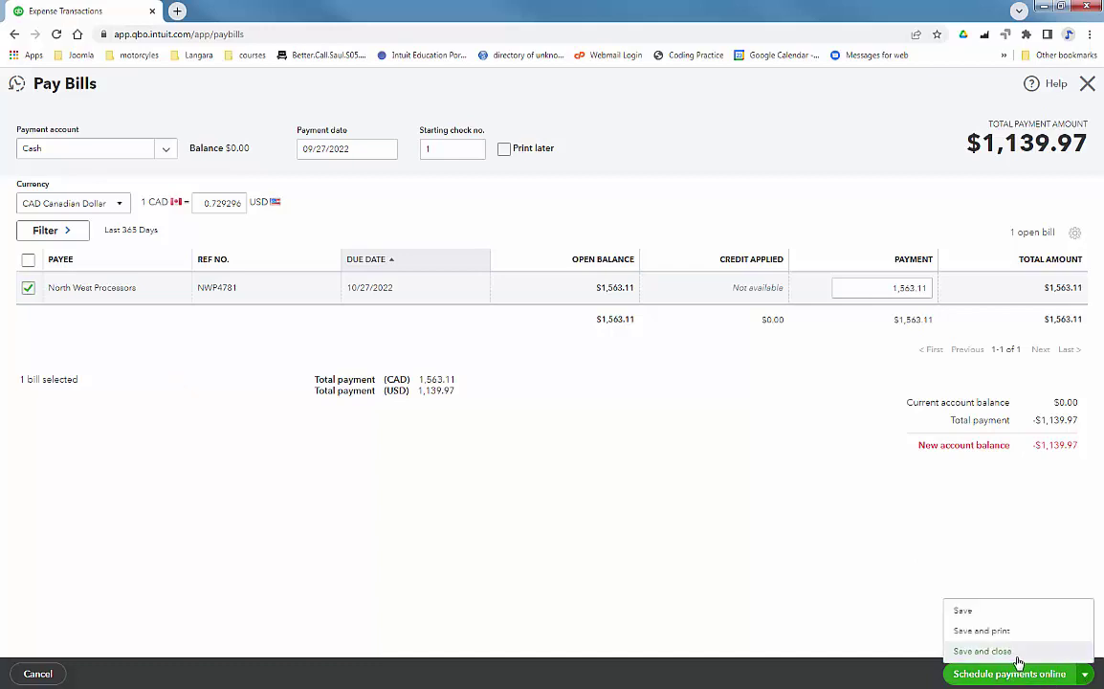
left_click(985, 652)
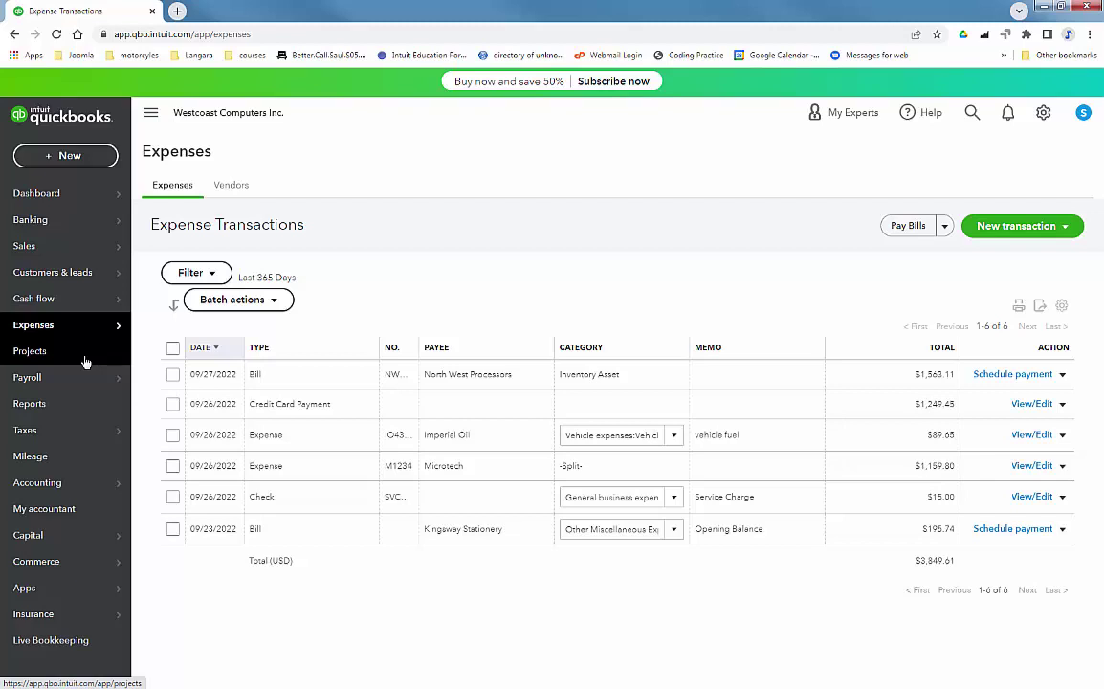
Open a New Customer form from Customers & leads > Customers.
mouse_move(80, 250)
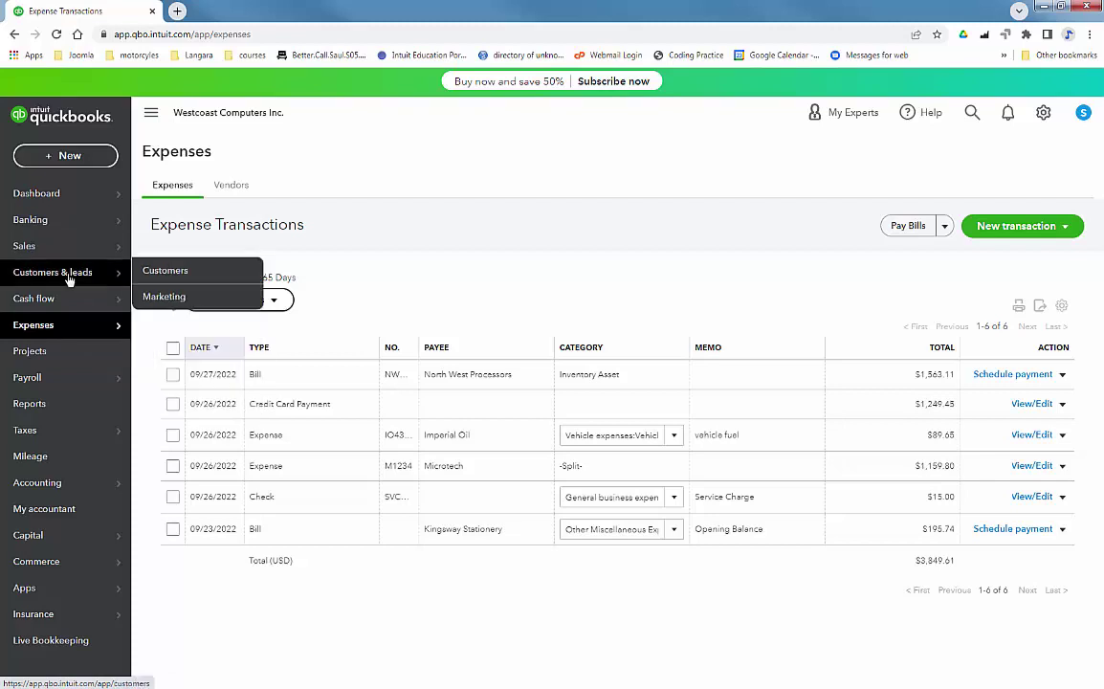
left_click(69, 277)
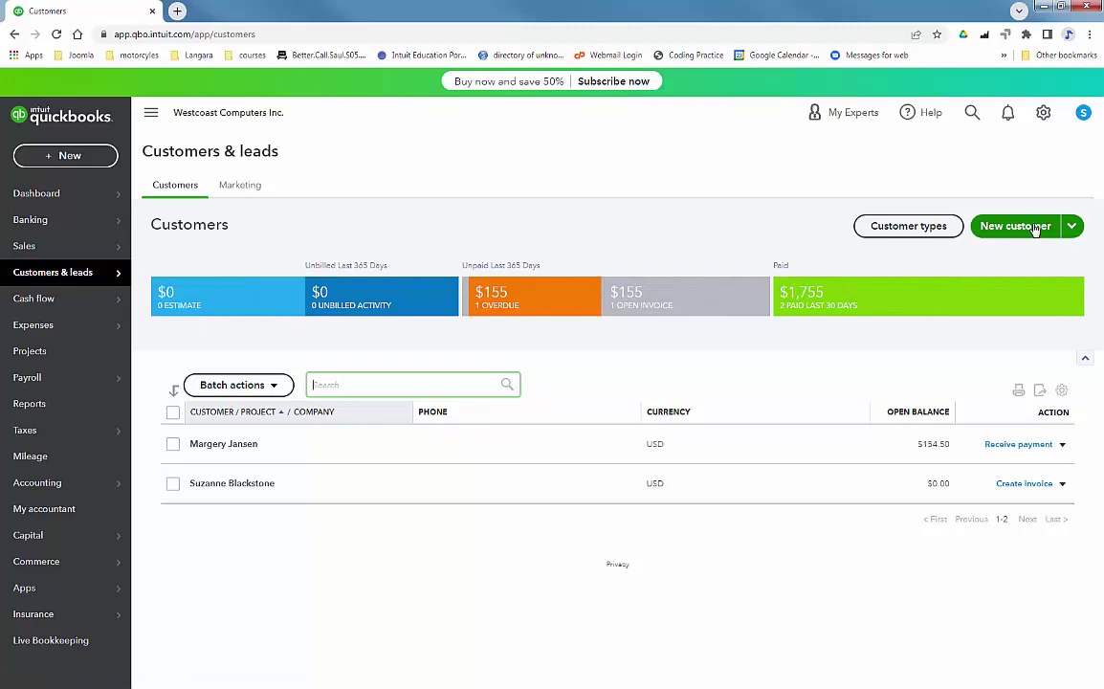
left_click(1012, 226)
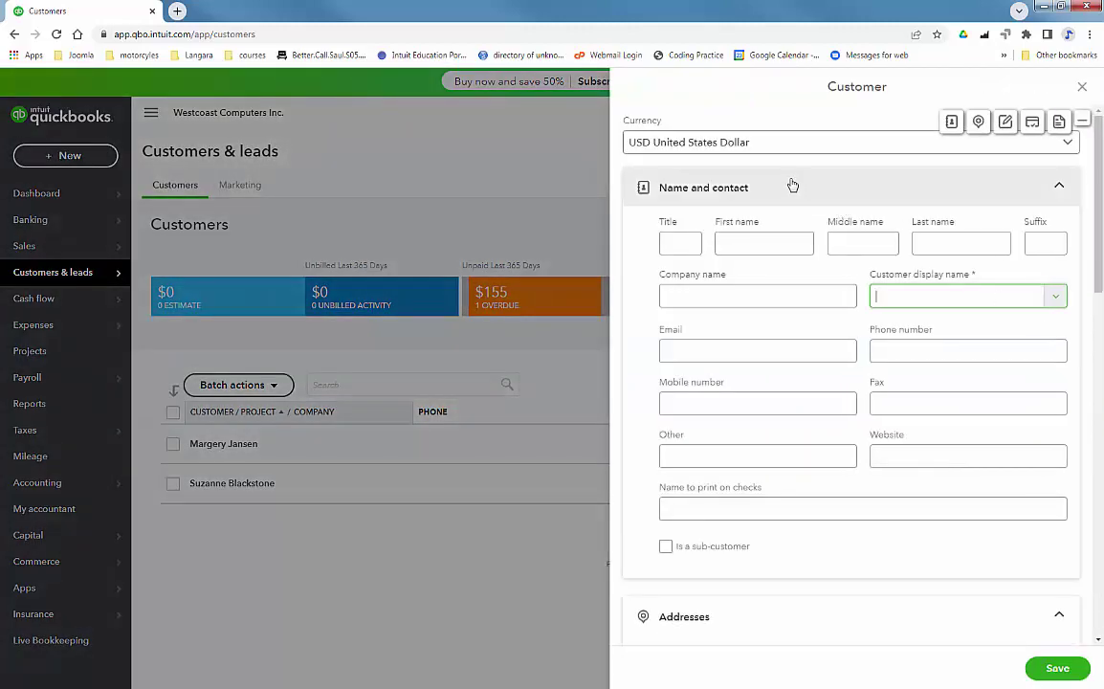
Set the new customer's currency to CAD Canadian Dollar and dismiss the warning.
left_click(790, 146)
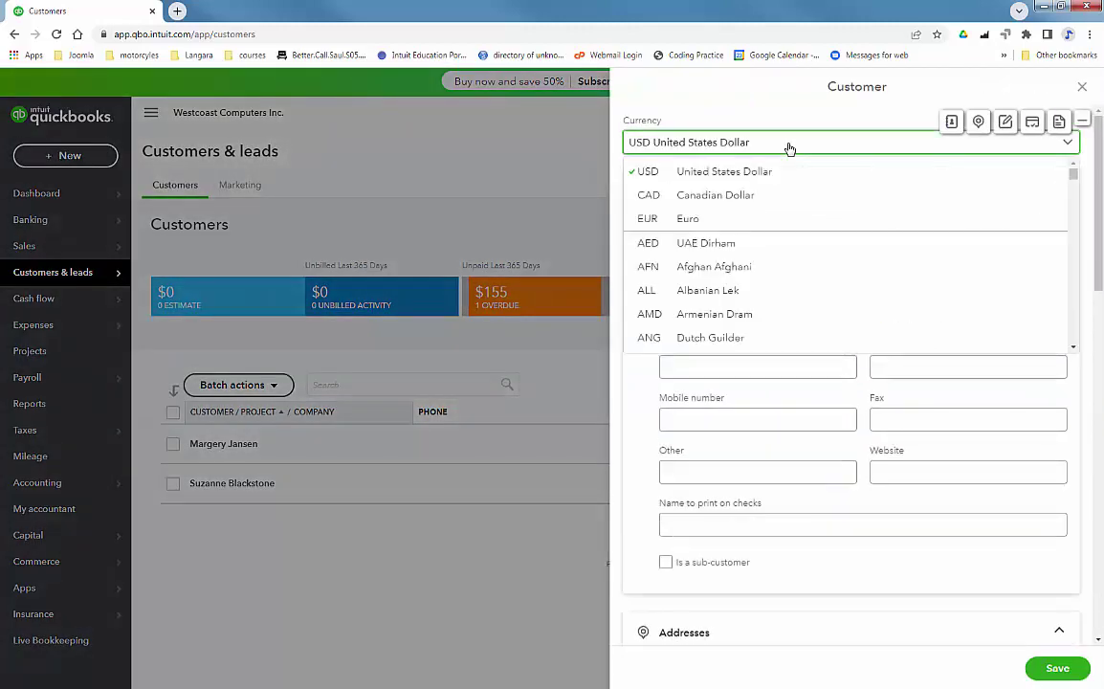
left_click(751, 195)
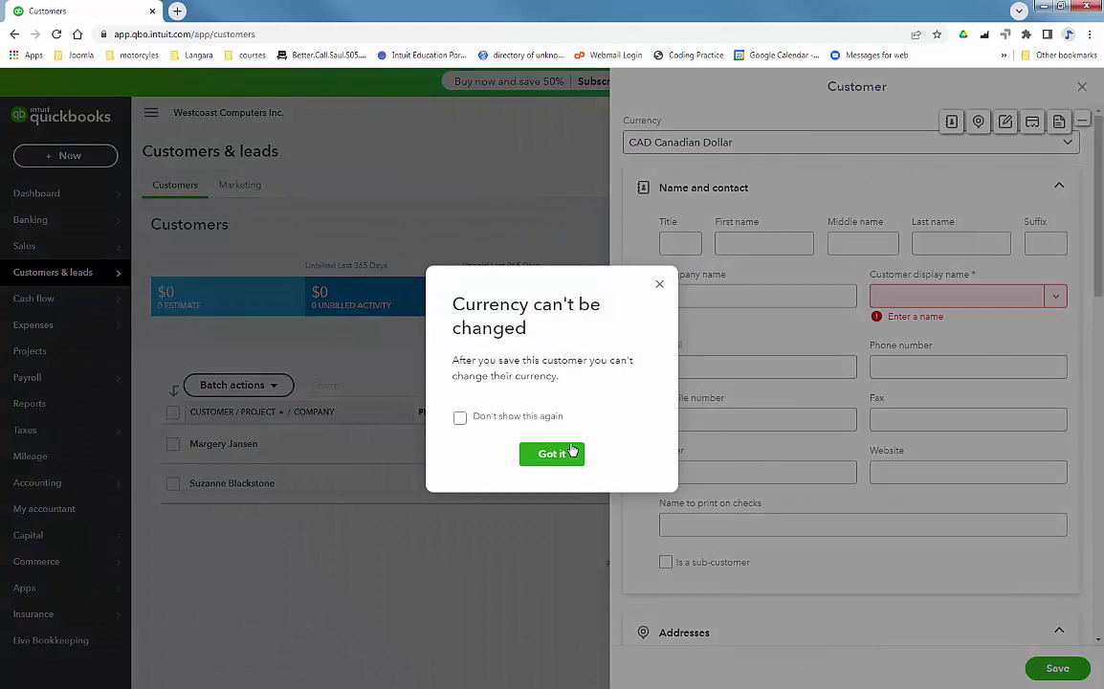
left_click(552, 453)
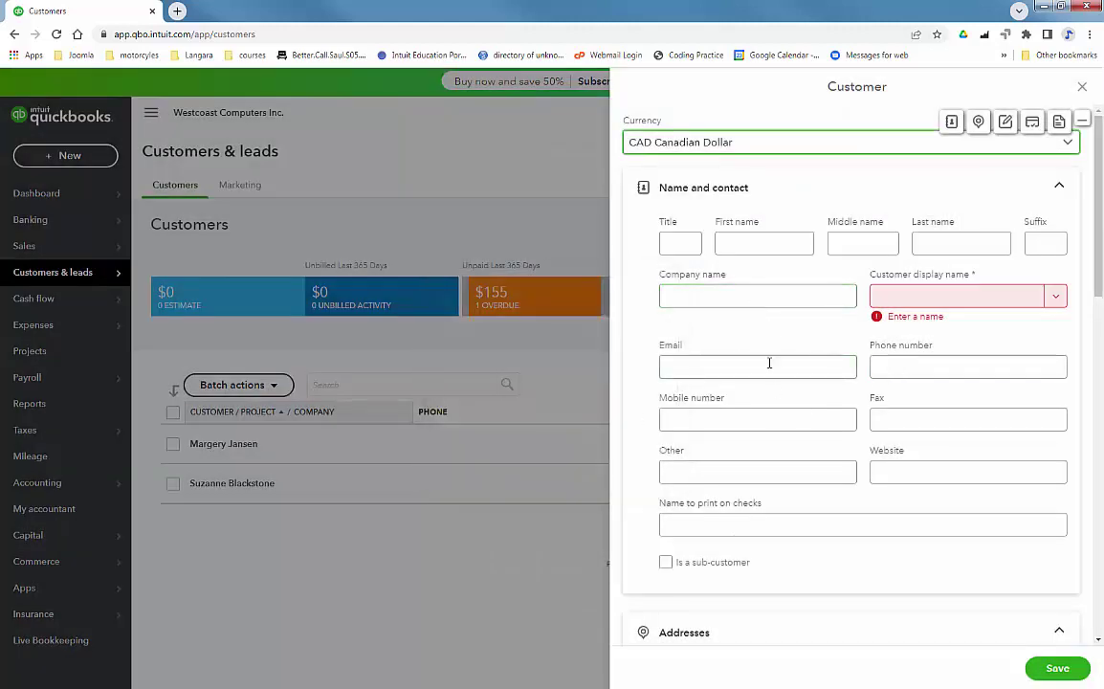
Enter the customer's name as company and display name, choose Net 30 terms, and save.
left_click(746, 295)
left_click(744, 296)
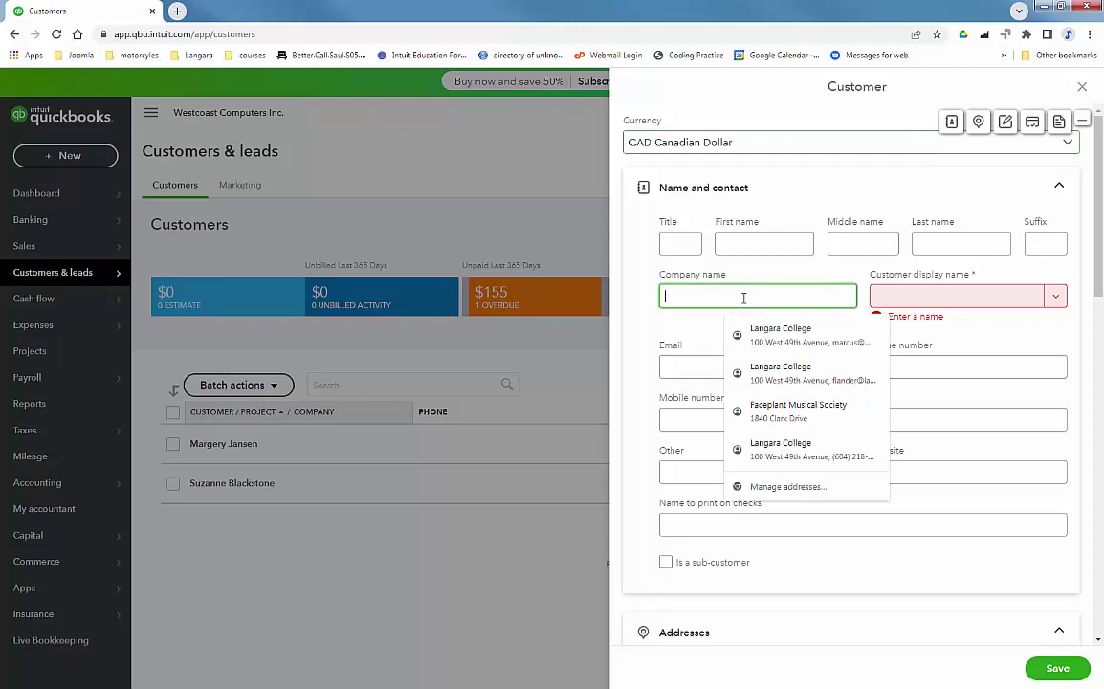
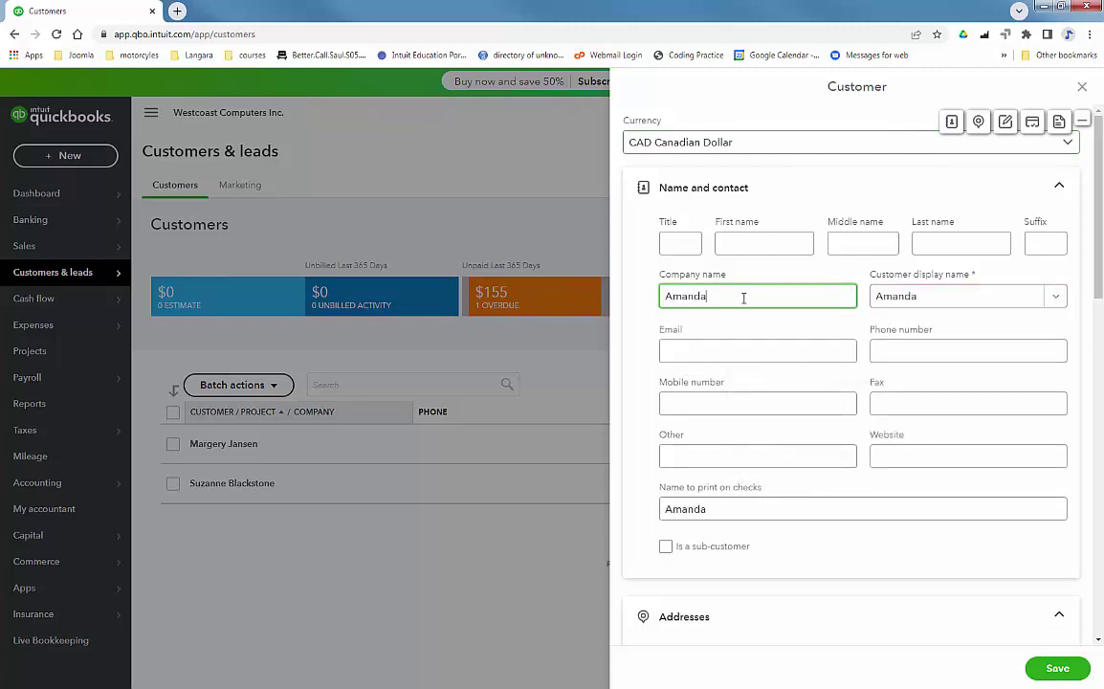
key("Tab")
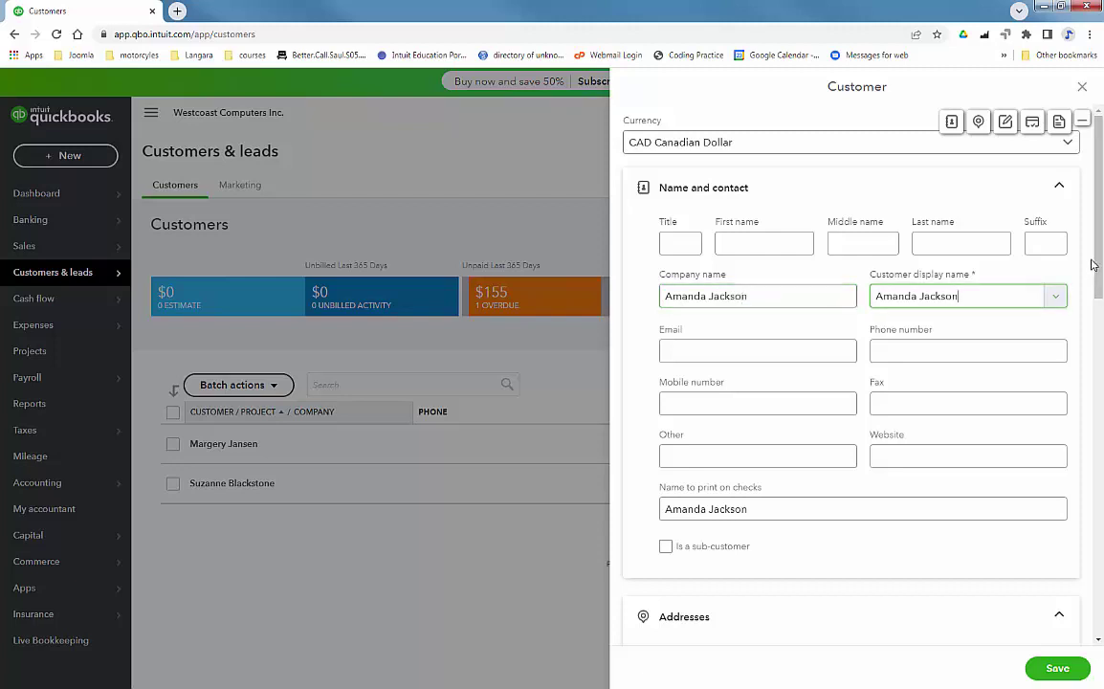
left_click_drag(1098, 275, 1102, 522)
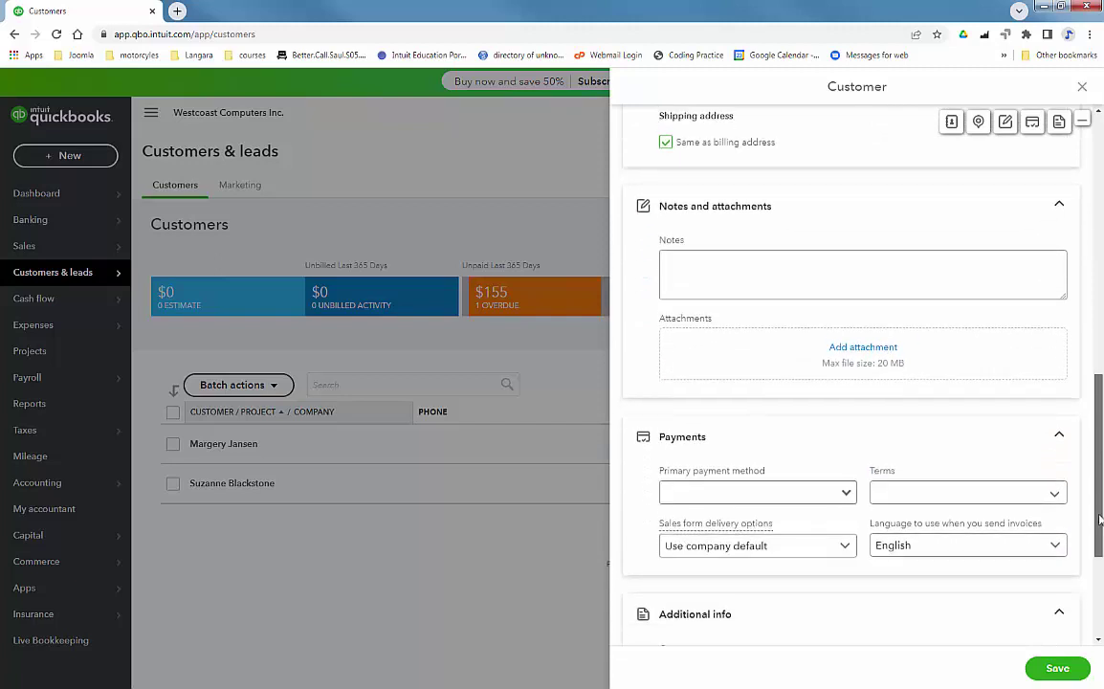
left_click(979, 495)
left_click(918, 576)
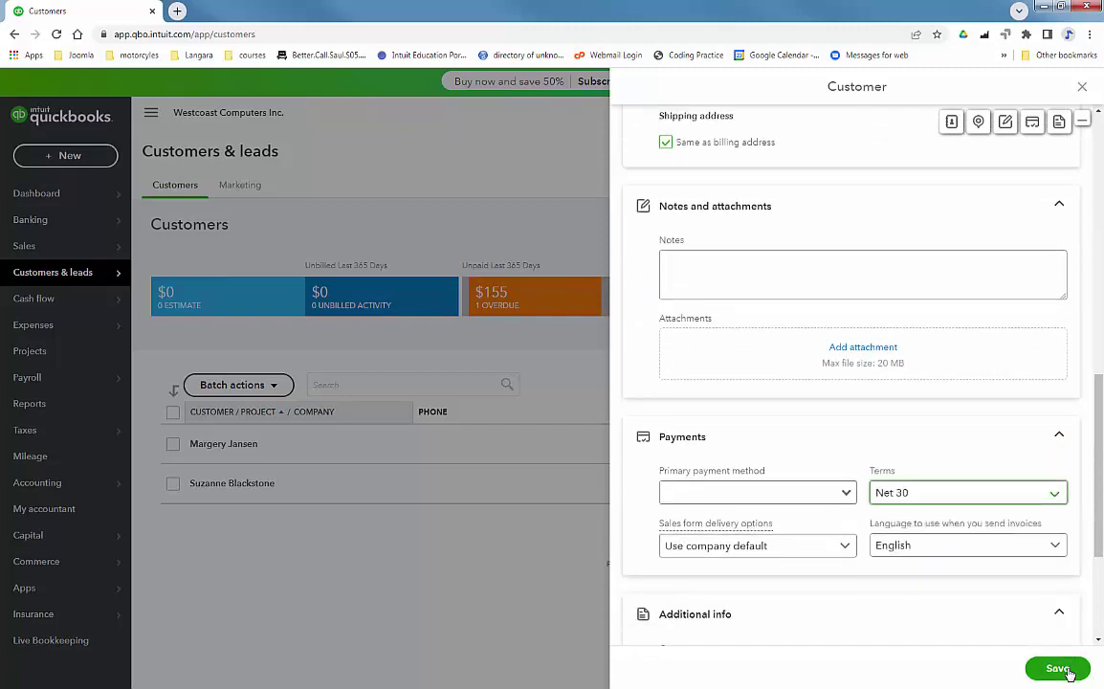
left_click(1059, 667)
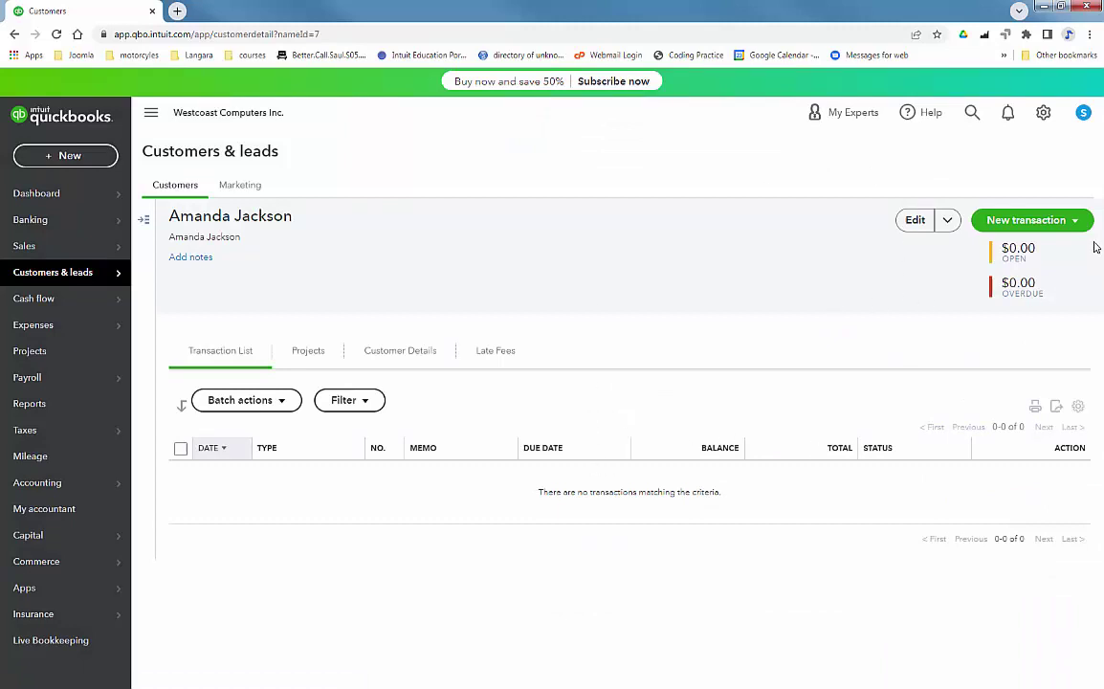
Start invoice 1003 for the customer, dated 09/26/2022 and tagged Hardware.
left_click(1075, 220)
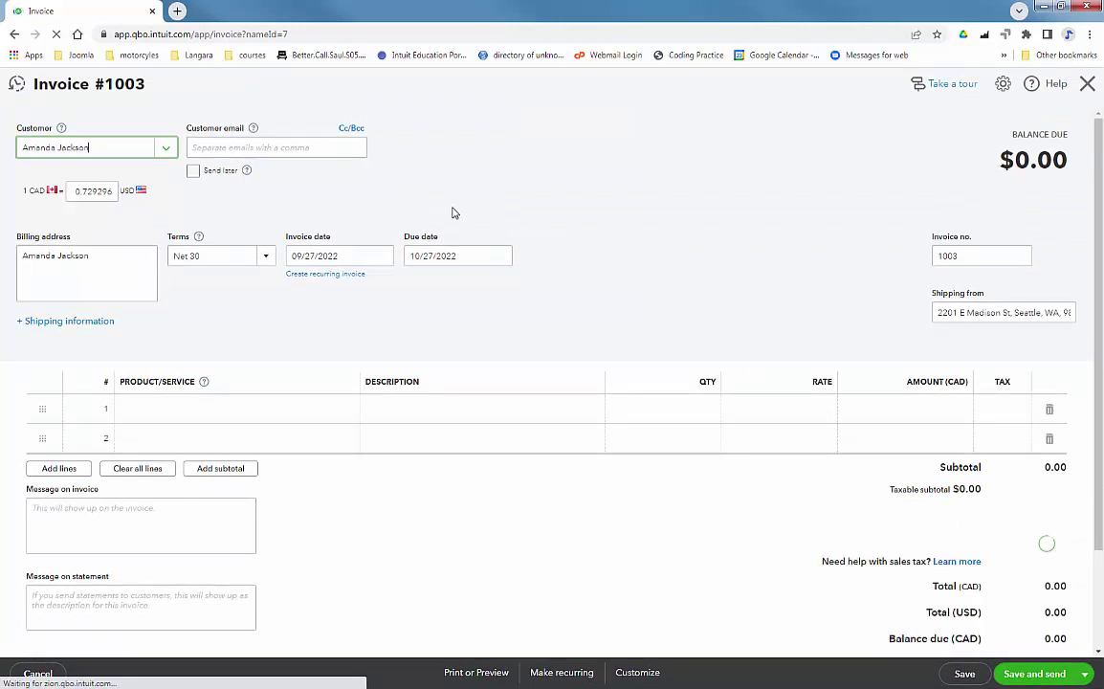
left_click(382, 255)
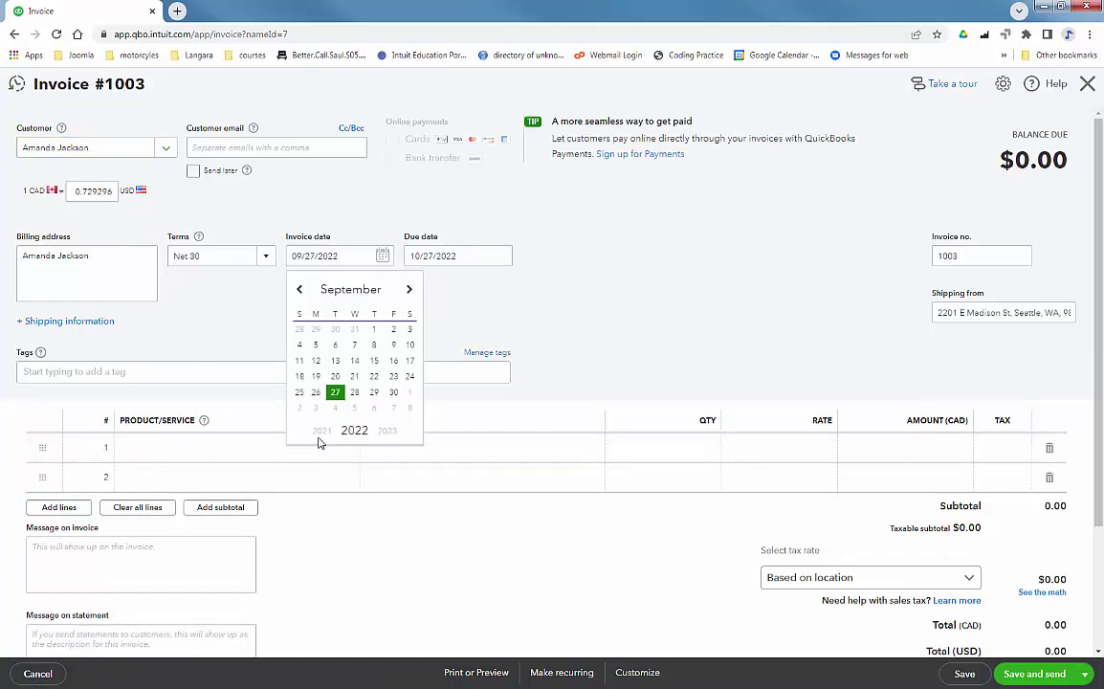
left_click(316, 396)
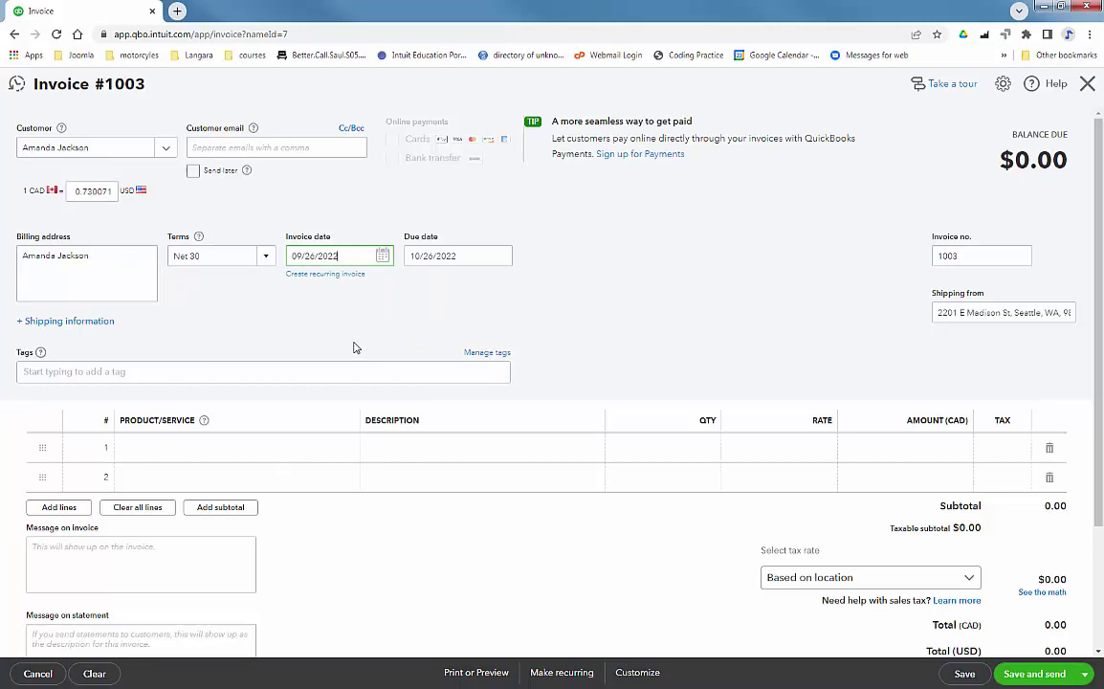
left_click(247, 372)
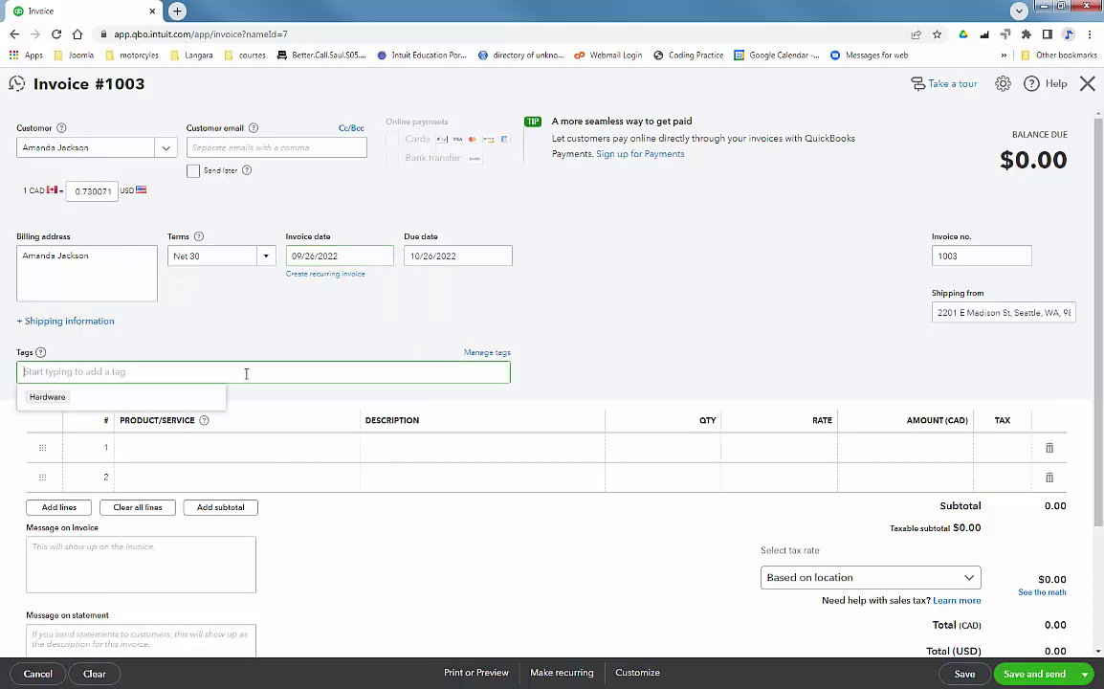
left_click(48, 396)
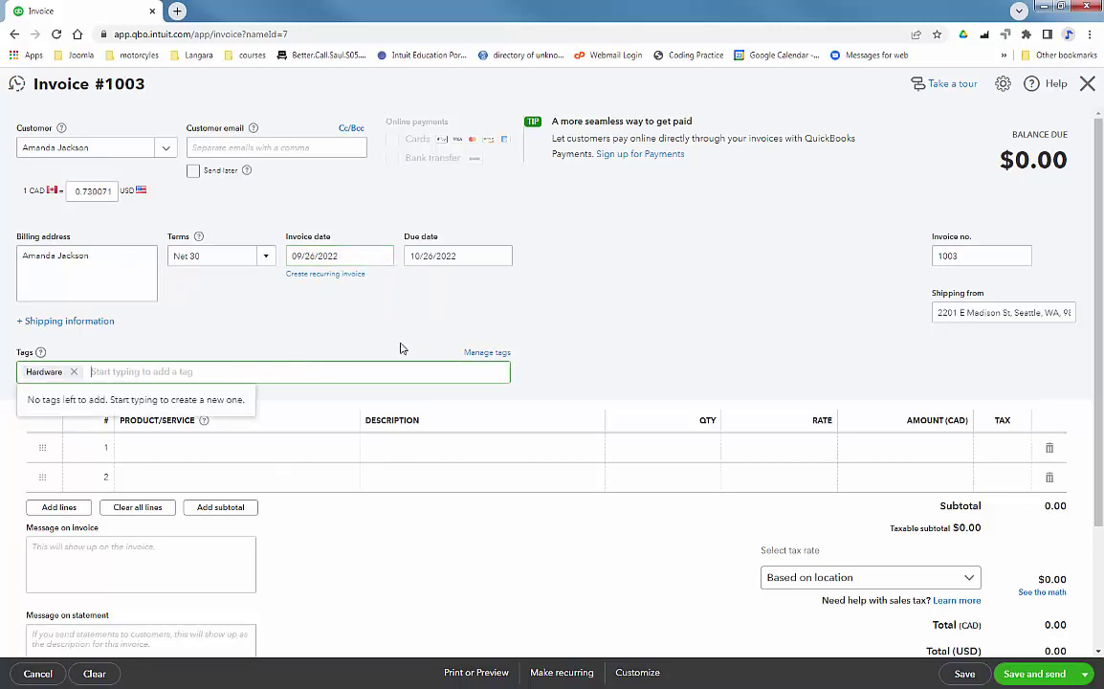
Bill one Acer Laptop on line 1, totalling 694.59 CAD with tax.
left_click(248, 460)
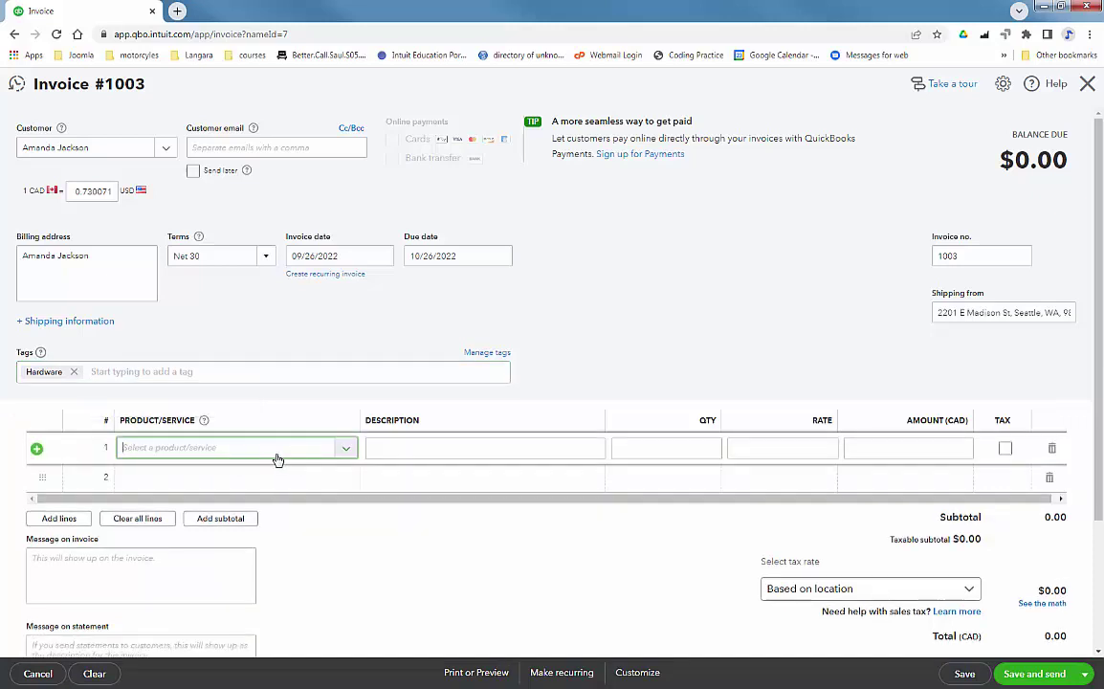
left_click(347, 446)
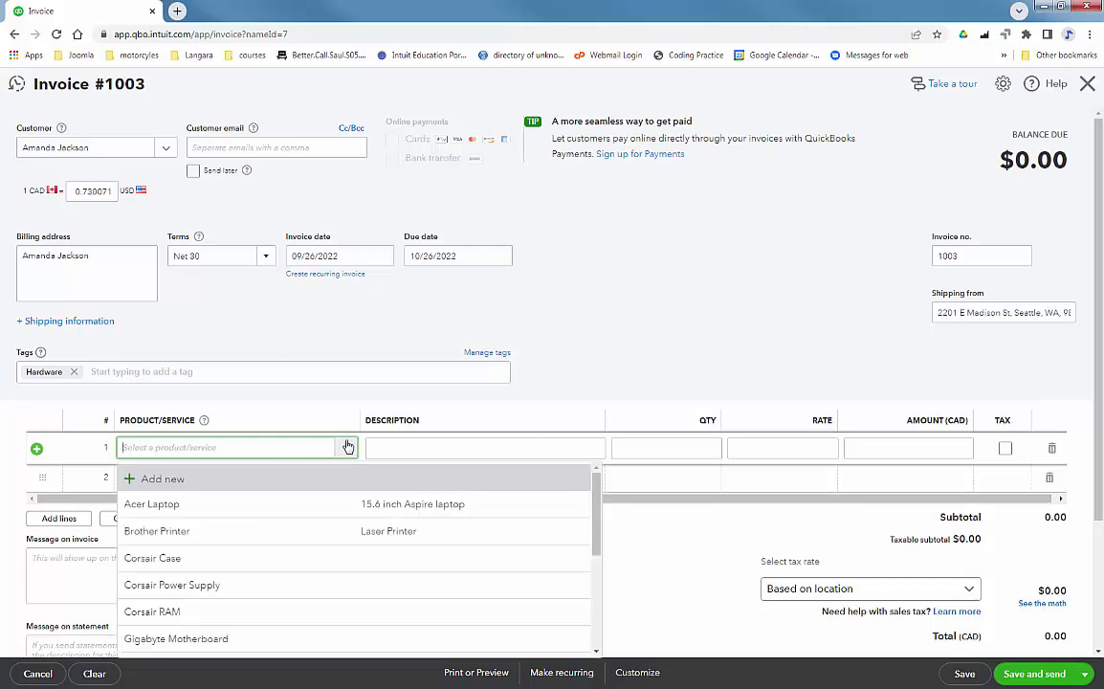
left_click(266, 504)
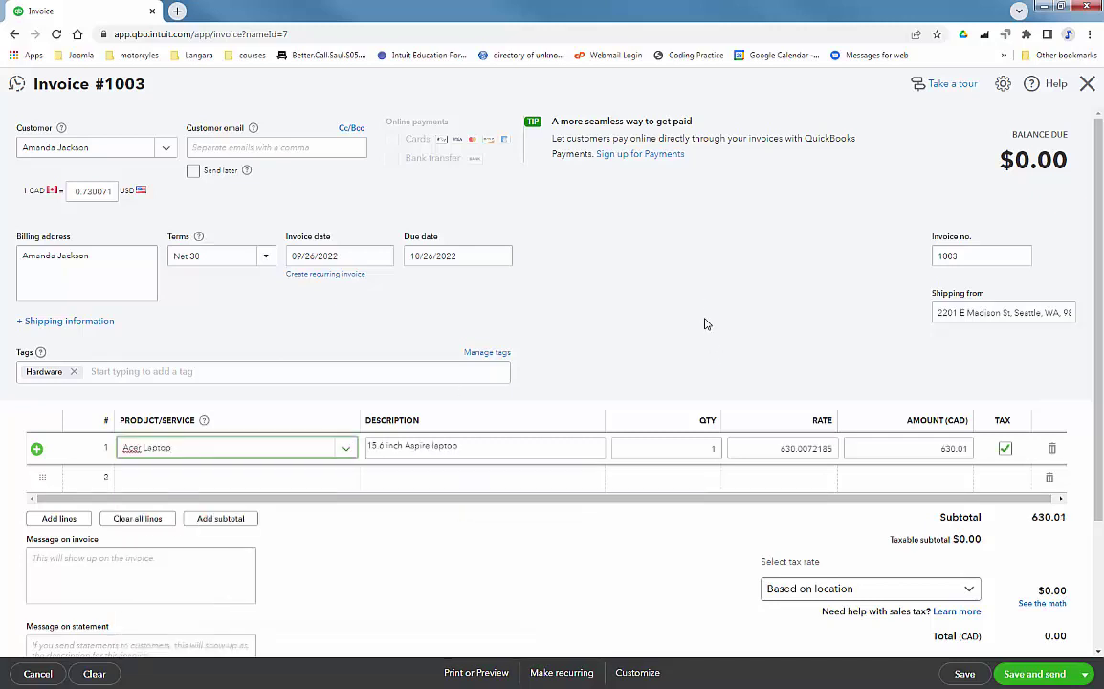
left_click(725, 316)
scroll(765, 353, "down", 2)
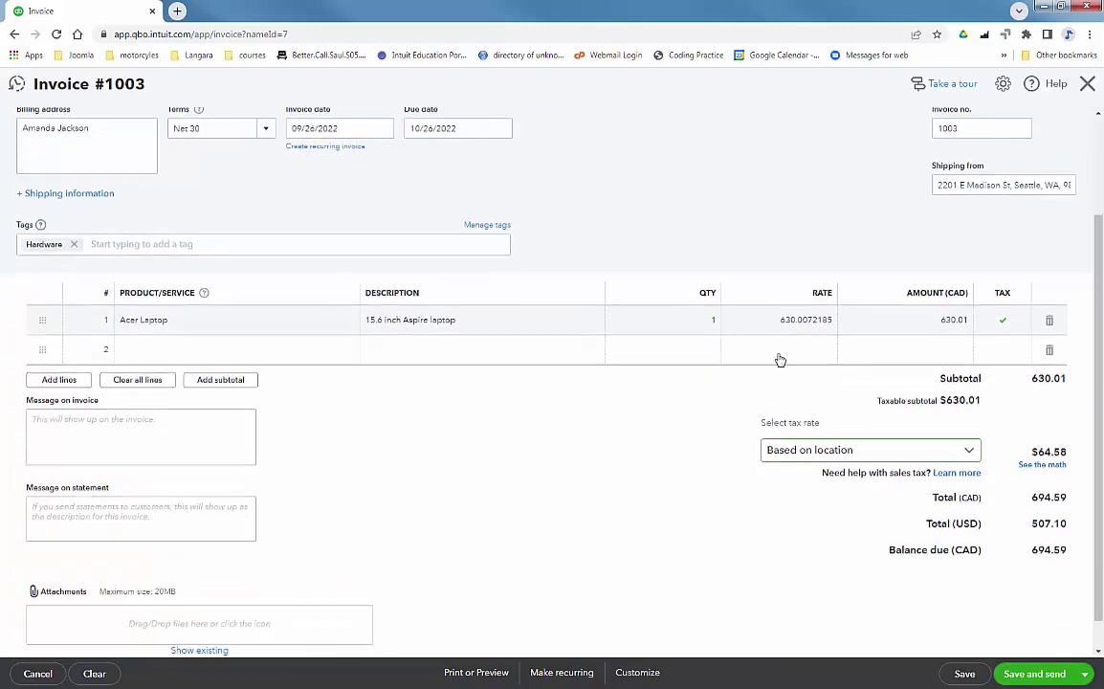
scroll(521, 438, "down", 1)
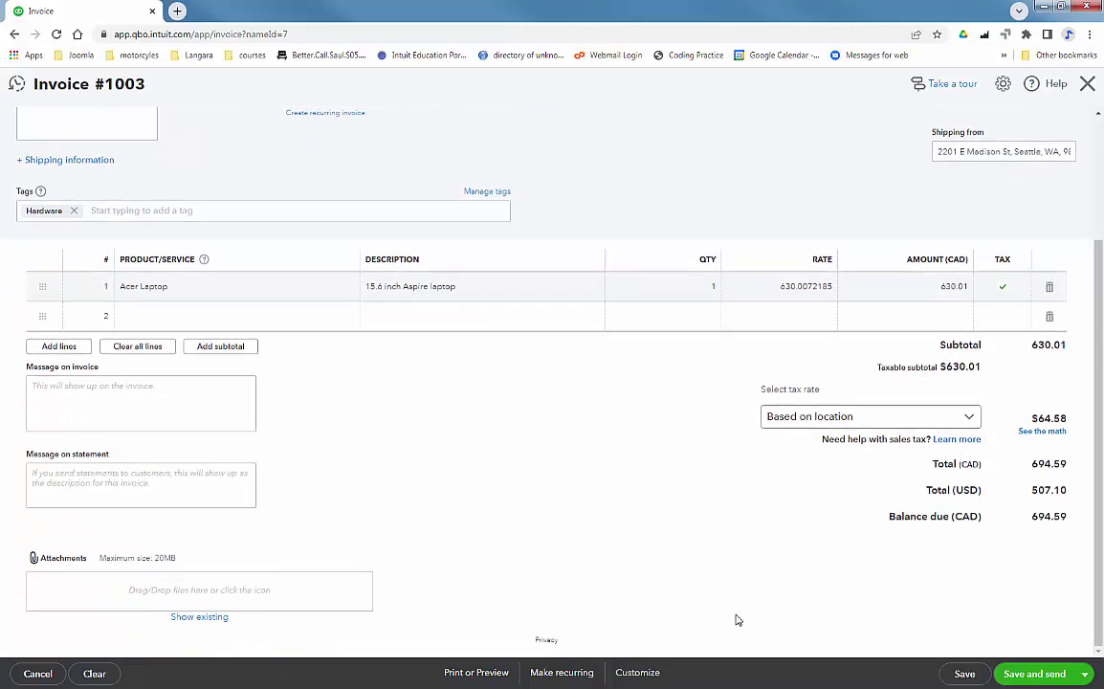
left_click(1084, 673)
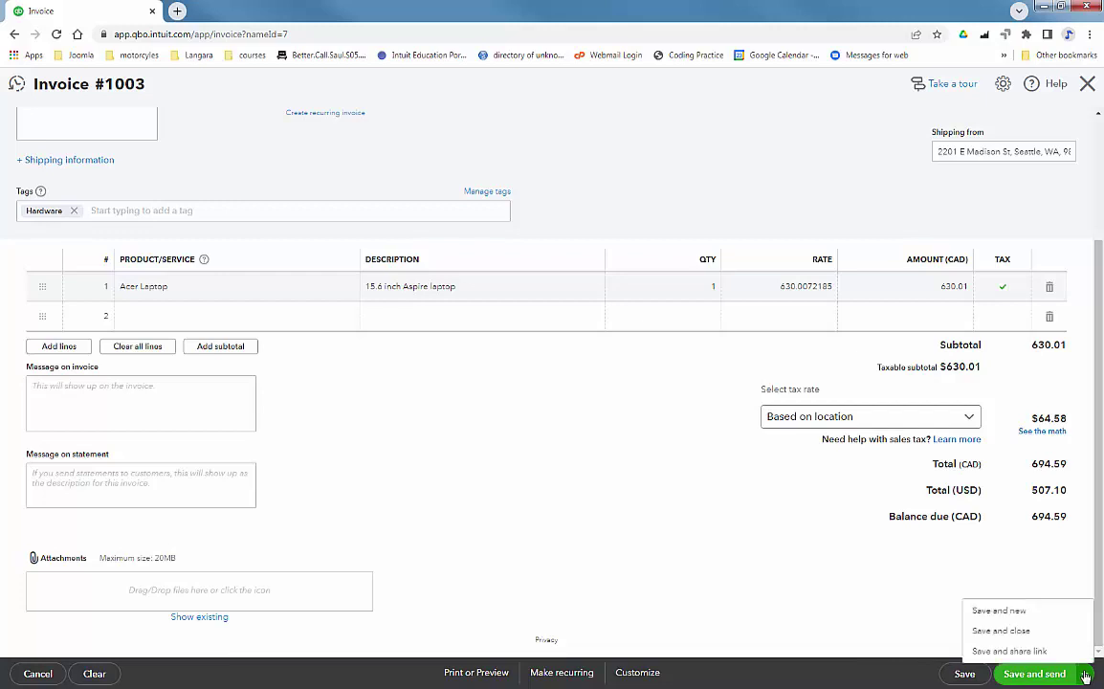
Save invoice 1003 and start receiving payment for it from All Sales.
left_click(1018, 630)
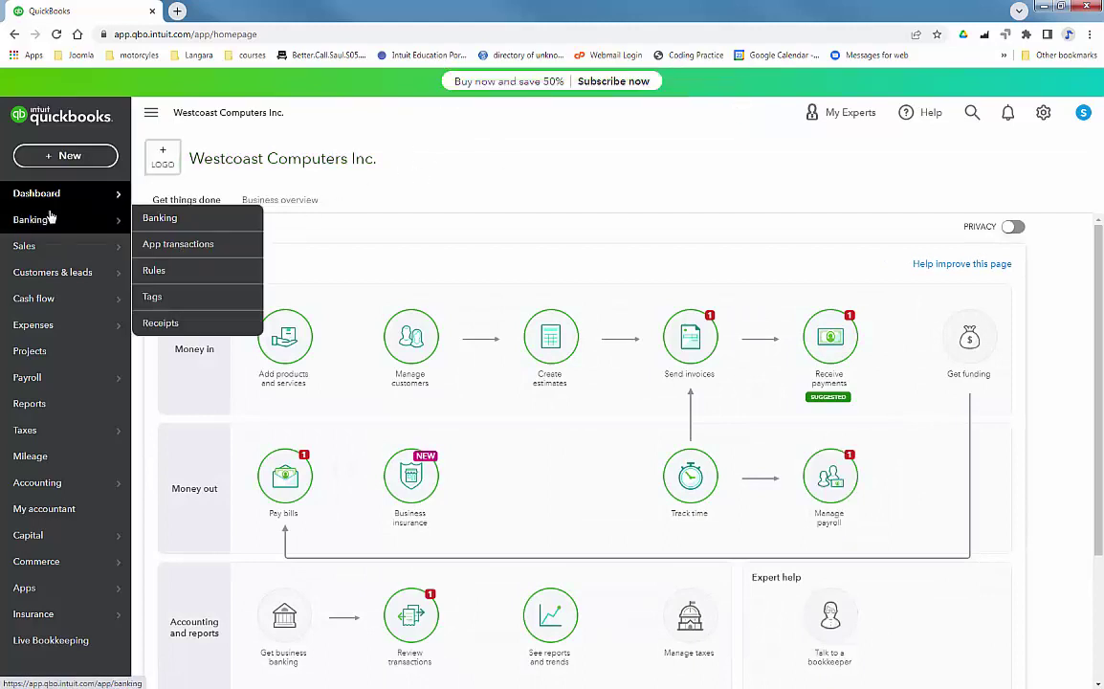
mouse_move(31, 249)
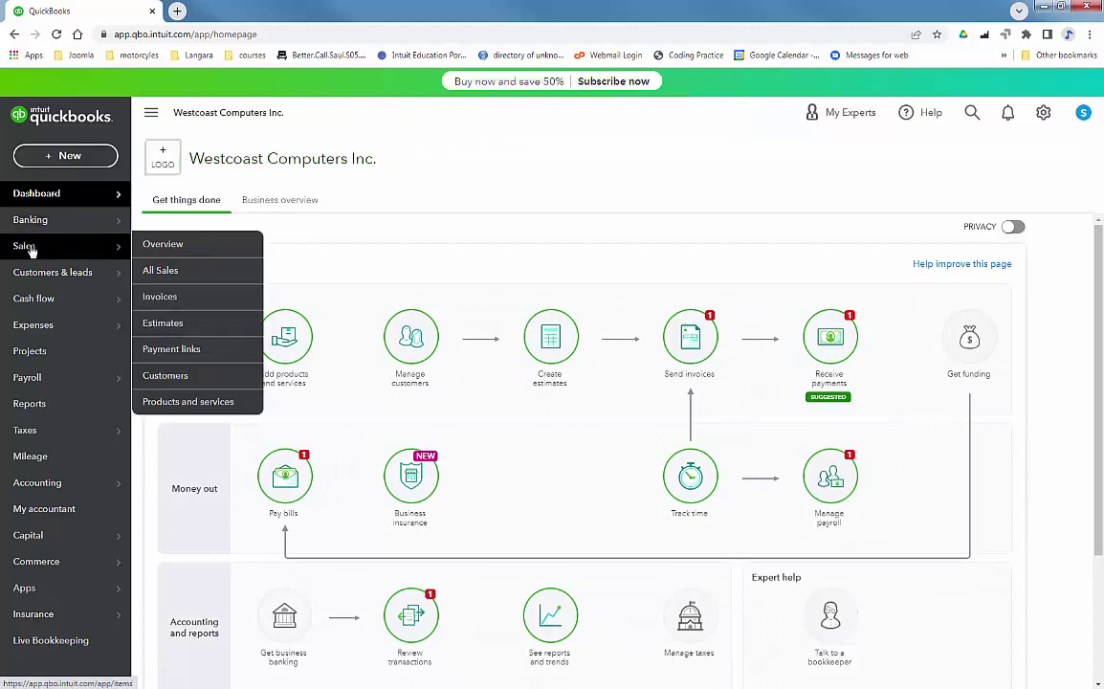
left_click(163, 272)
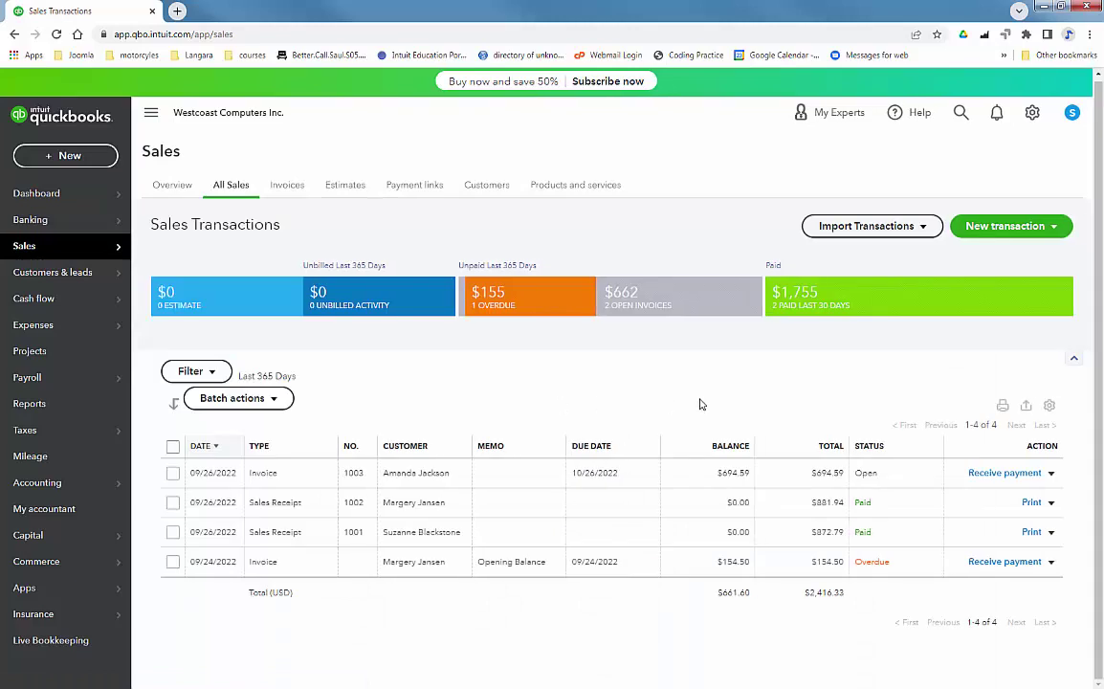
left_click(1018, 476)
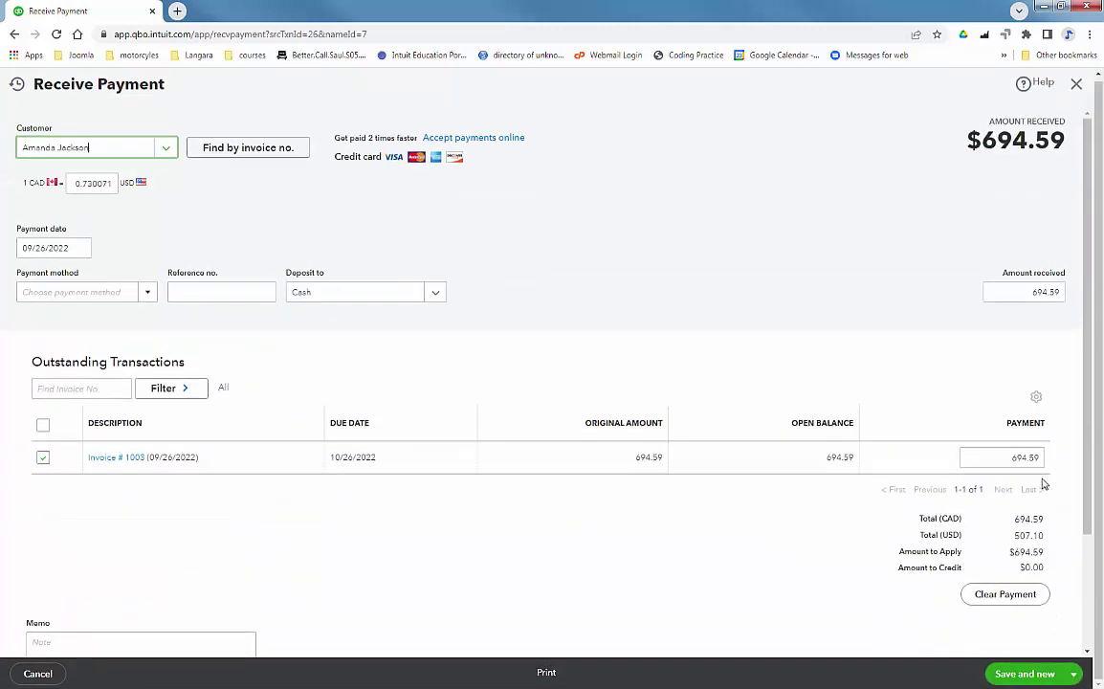
Date the payment 09/27/2022.
left_click(81, 247)
left_click(65, 383)
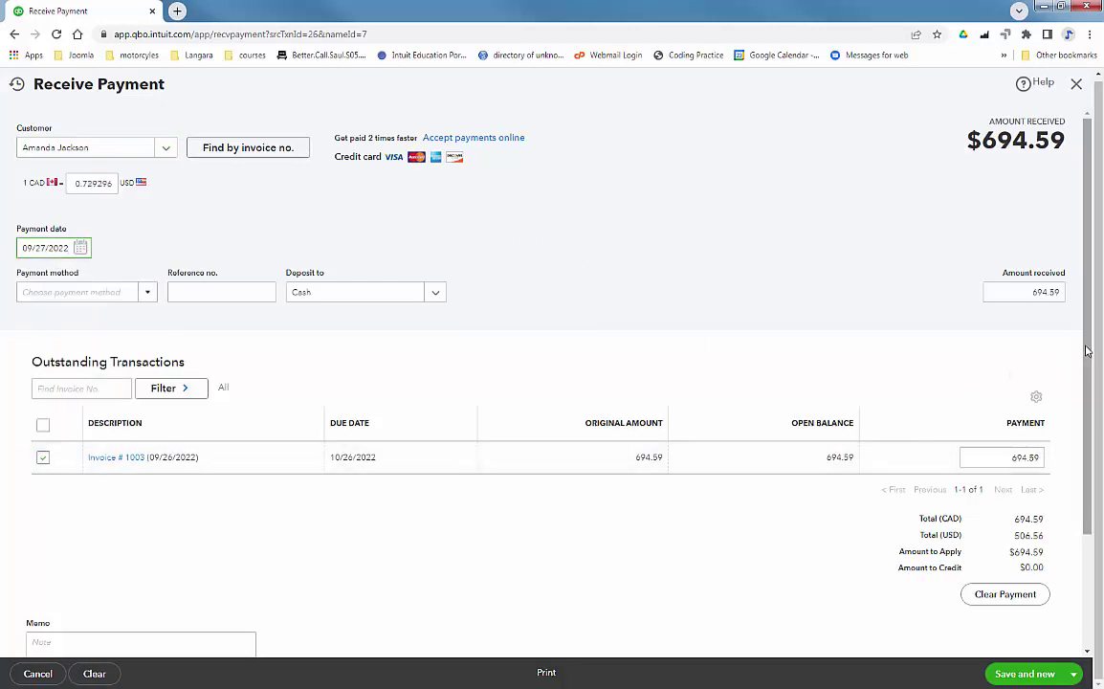
scroll(1088, 378, "down", 1)
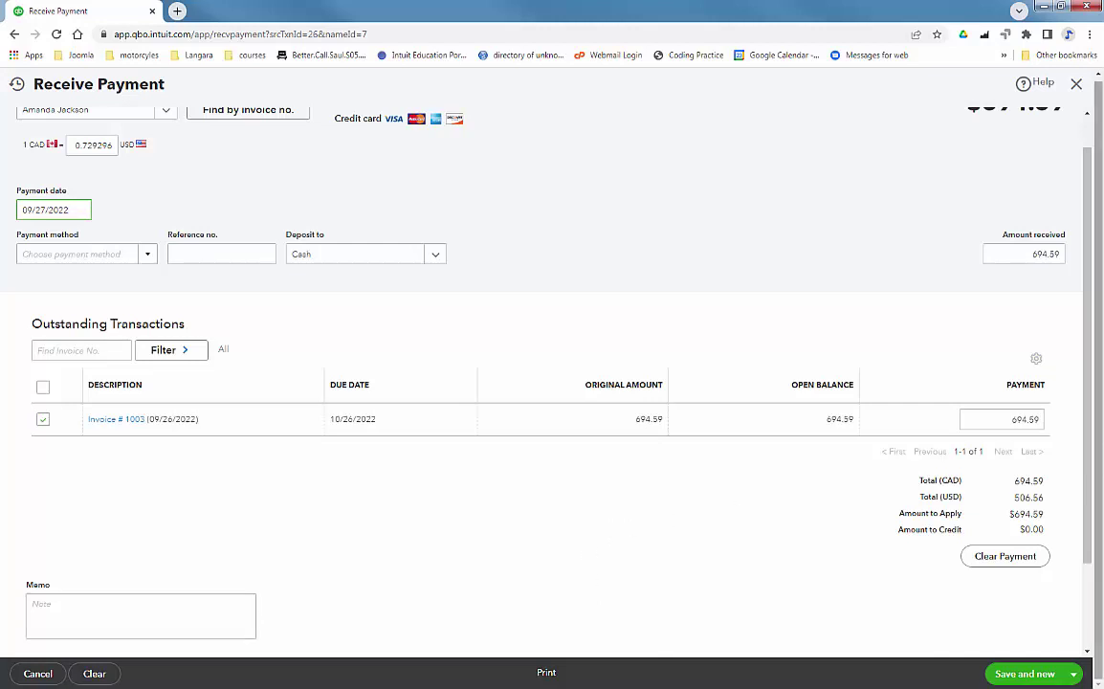
scroll(1092, 413, "down", 2)
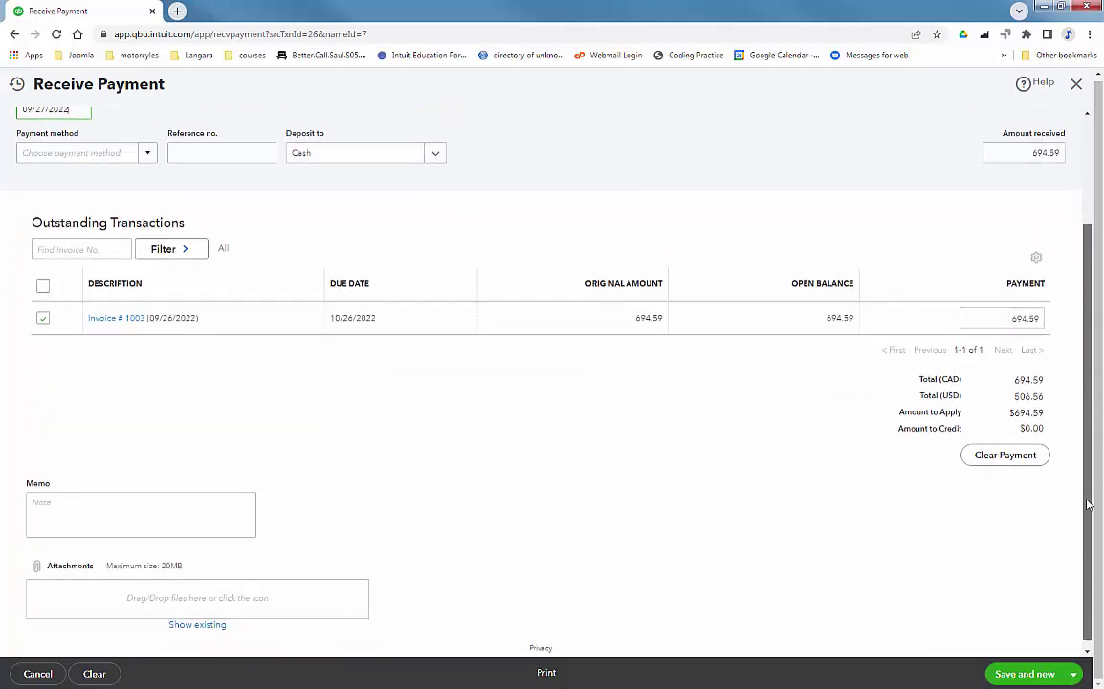
left_click_drag(1090, 478, 1091, 352)
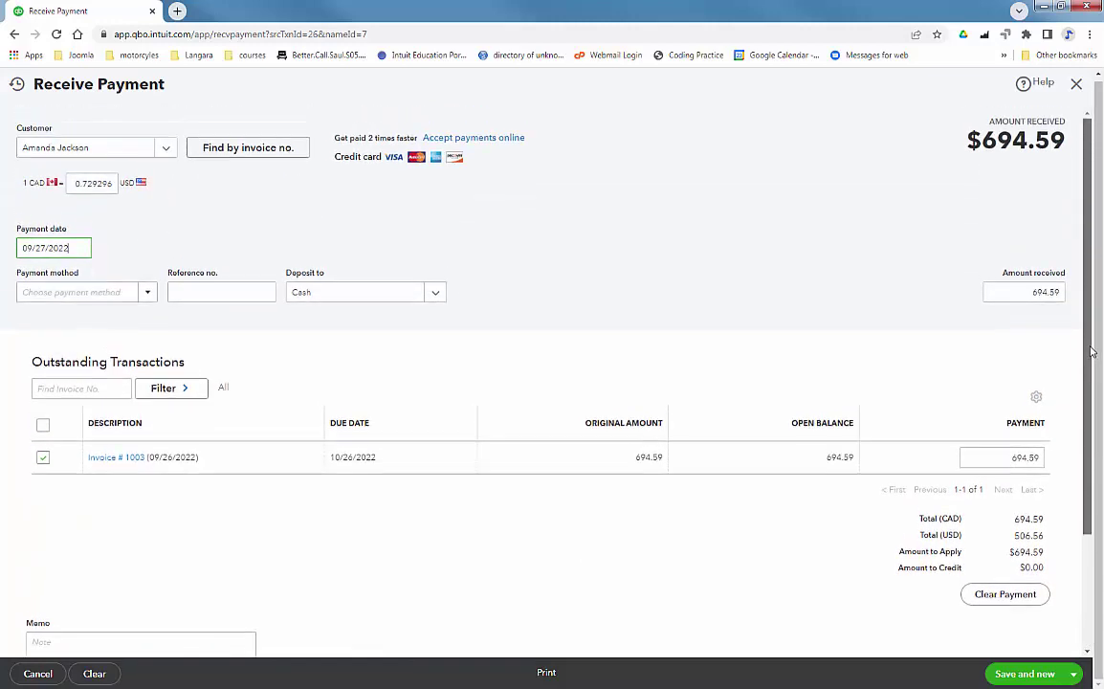
Set payment method to Check and deposit to Chase CAD Checking.
left_click(148, 295)
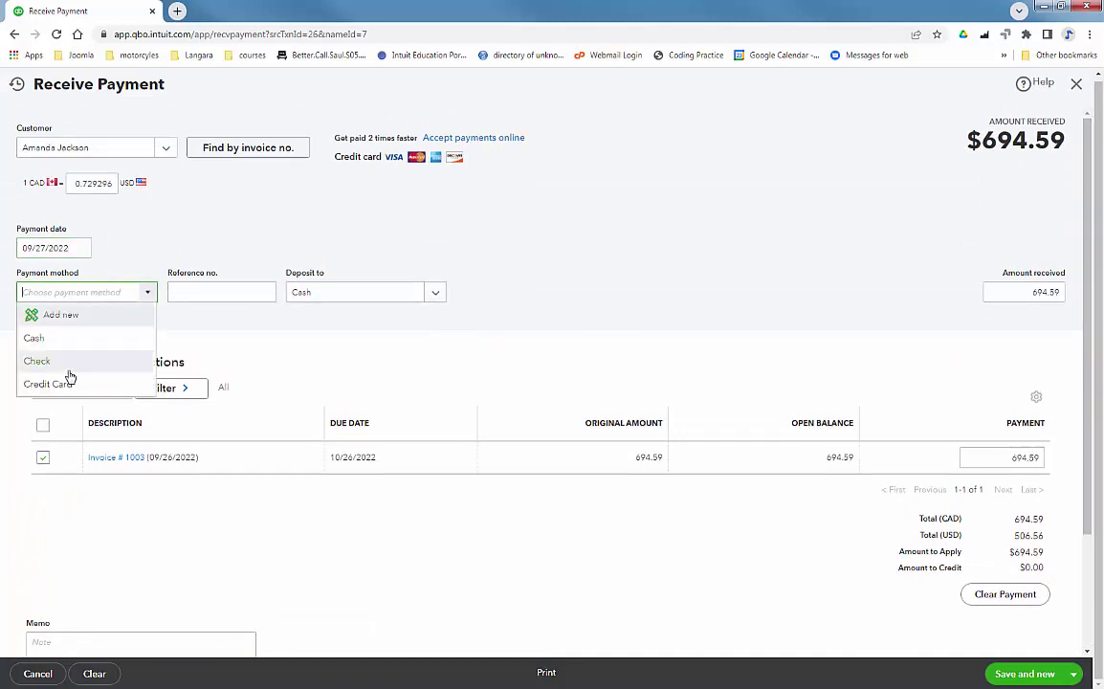
left_click(65, 366)
left_click(235, 296)
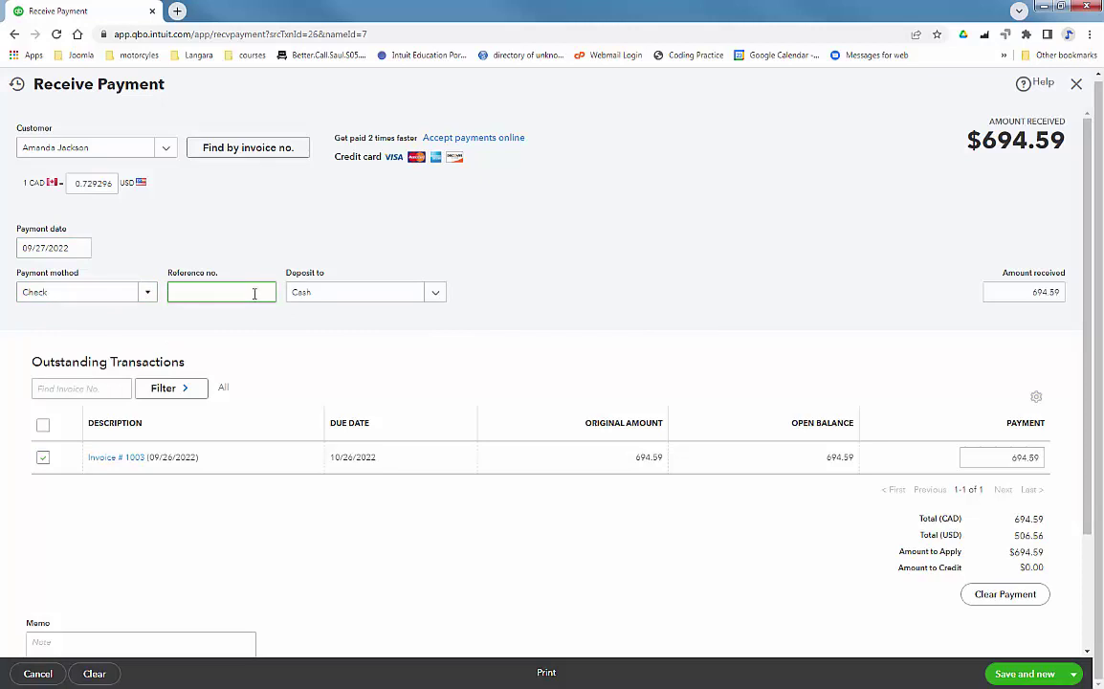
key("Tab")
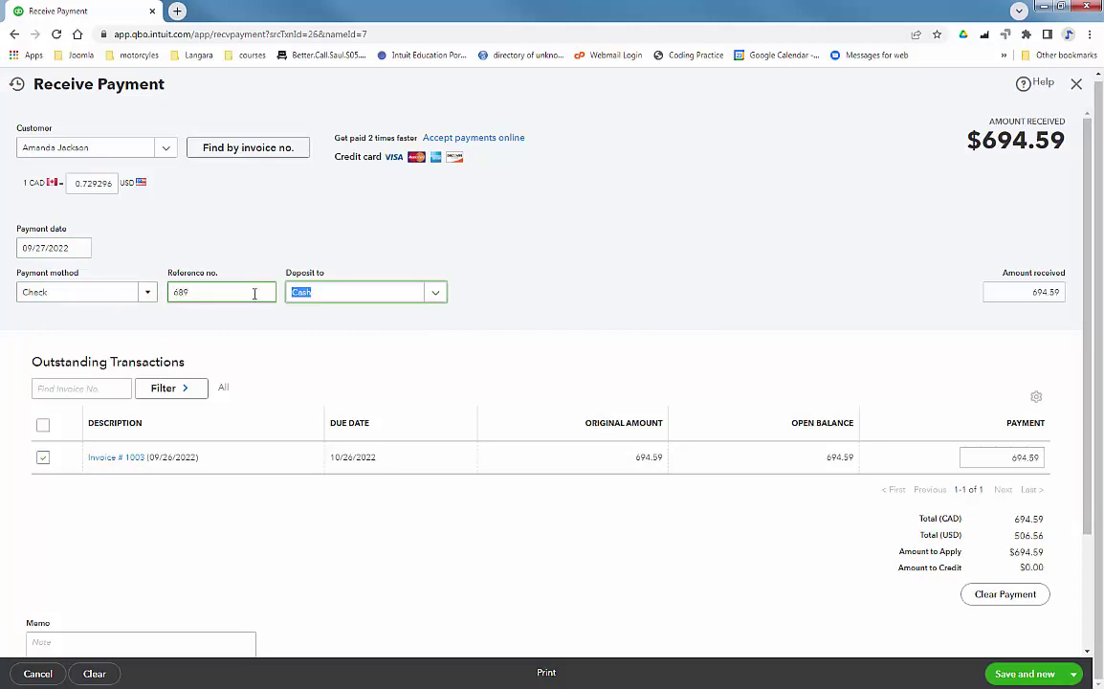
left_click(438, 293)
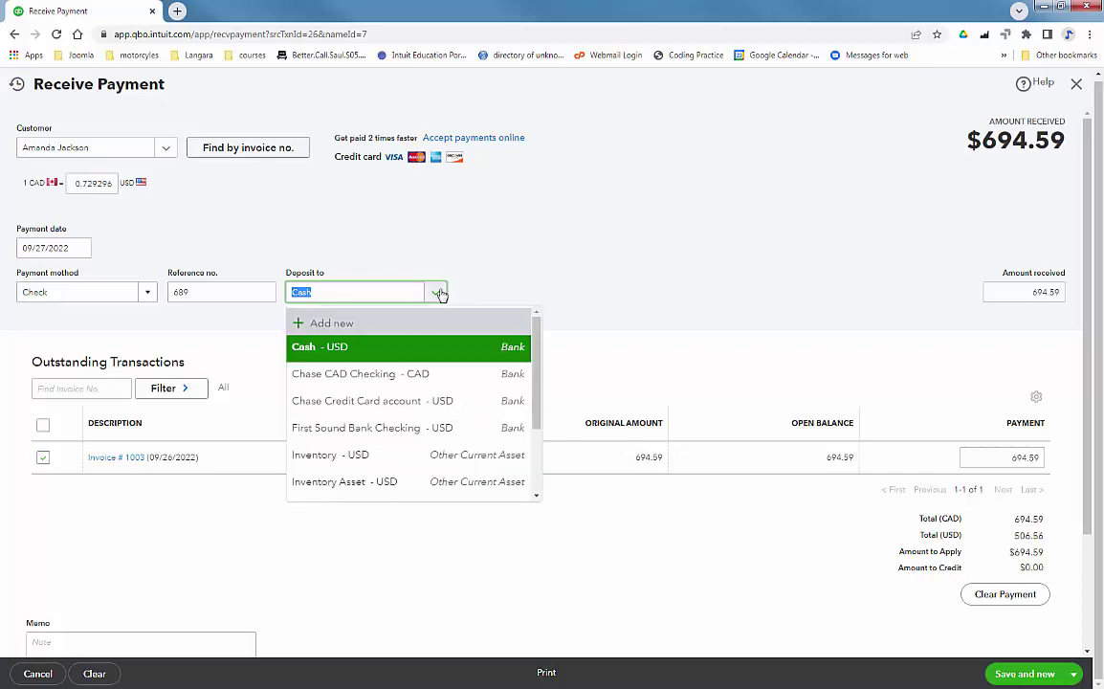
left_click(394, 374)
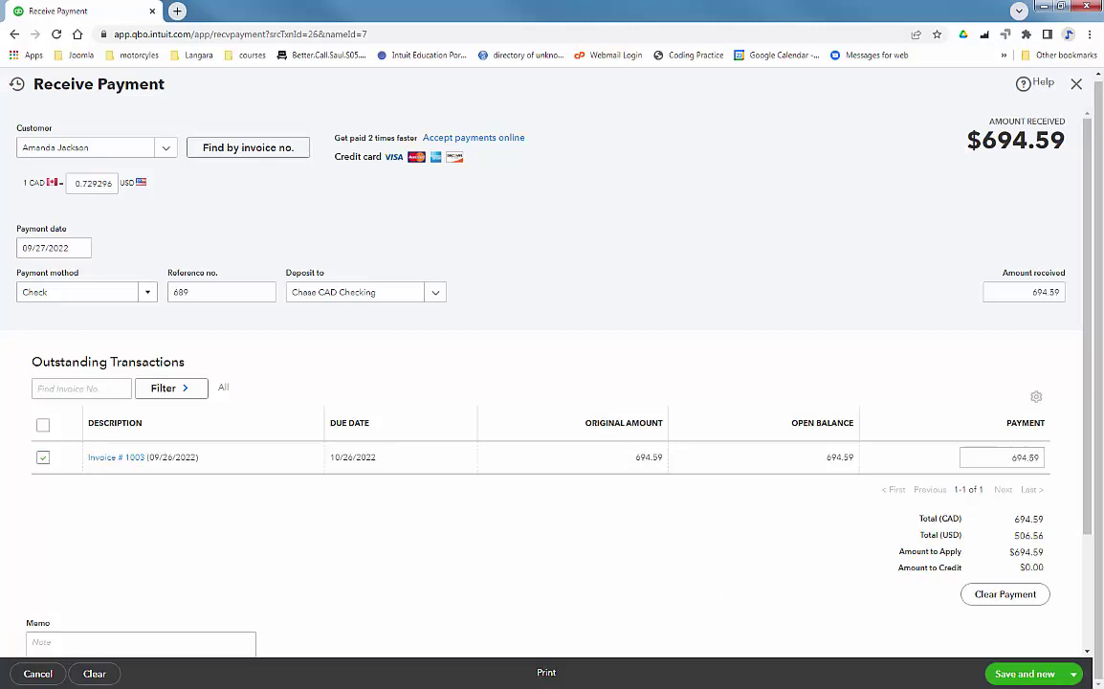
left_click(1073, 673)
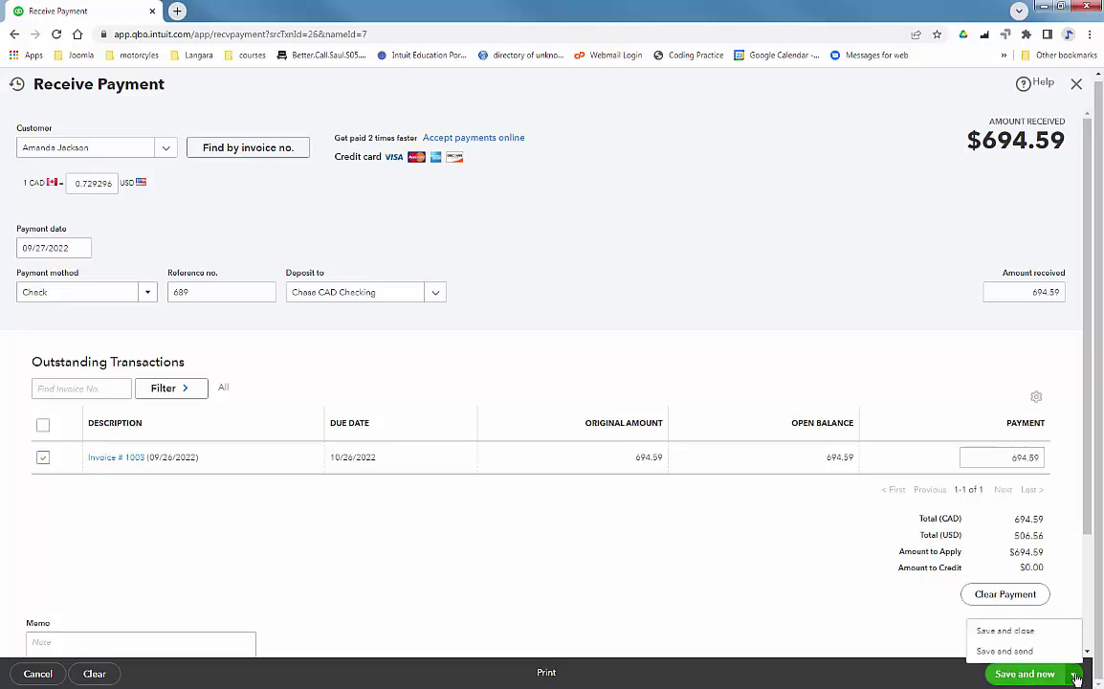
Save and close the 694.59 CAD payment for invoice 1003.
left_click(1019, 633)
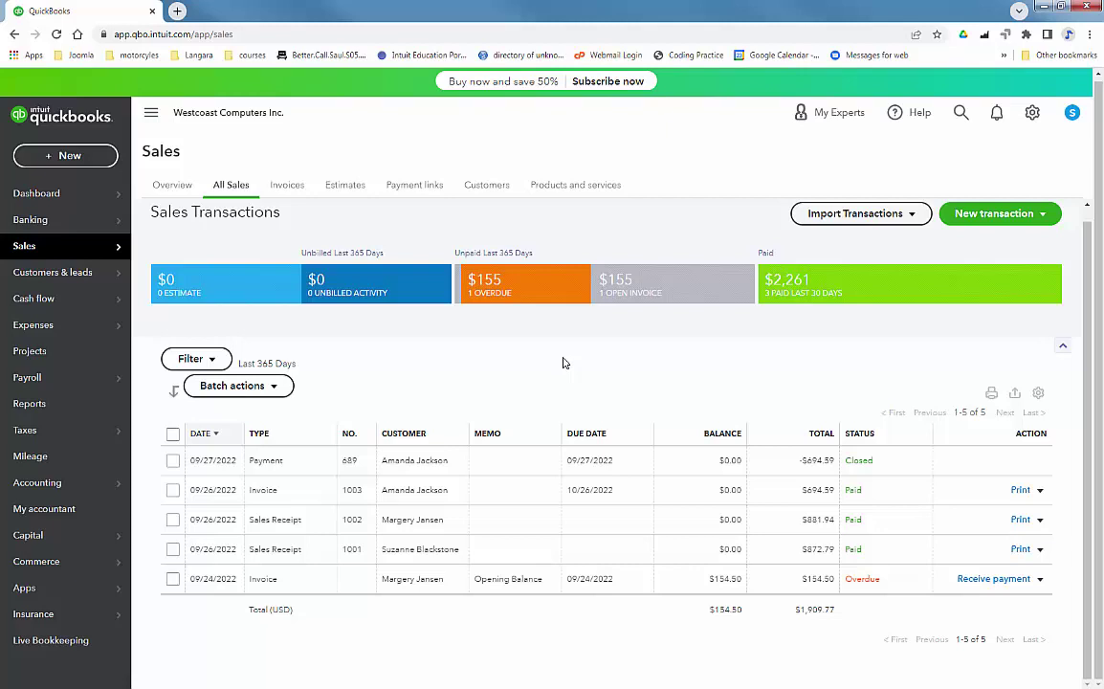
Open Reports and scroll the Standard tab down to For my accountant.
left_click(38, 408)
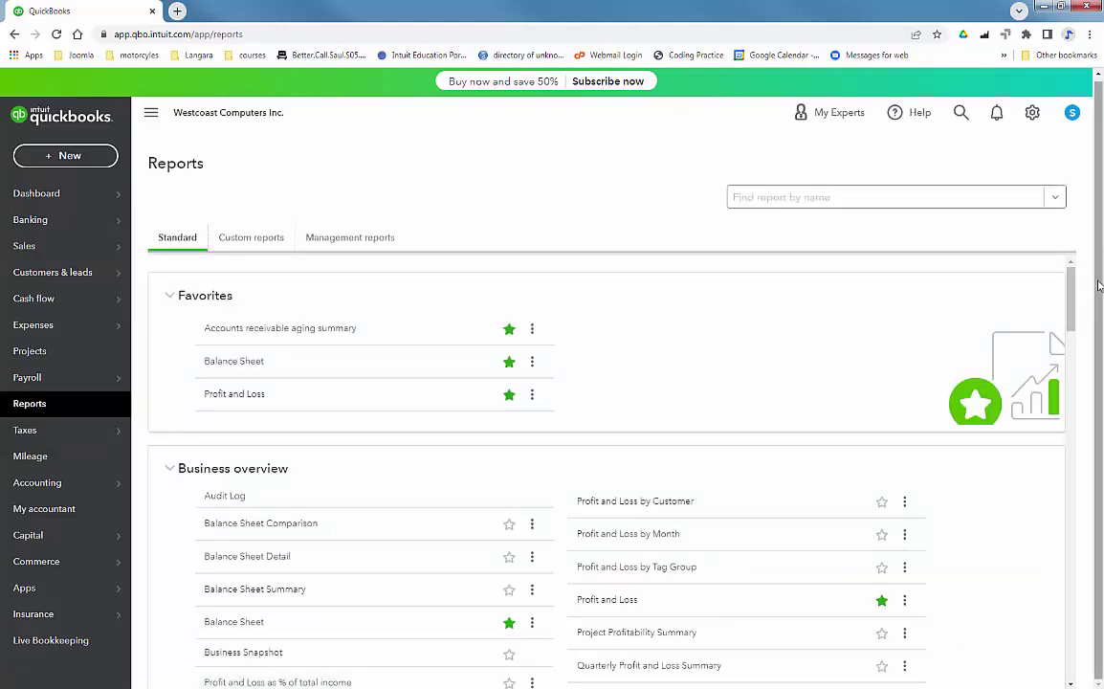
scroll(720, 452, "down", 5)
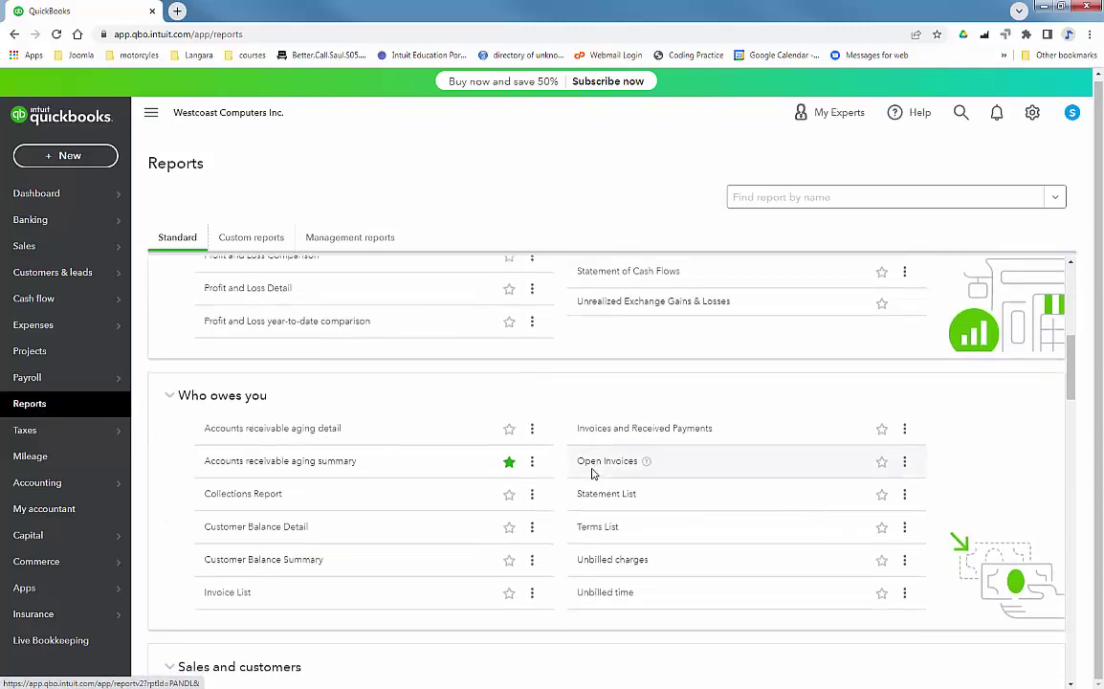
scroll(402, 430, "down", 4)
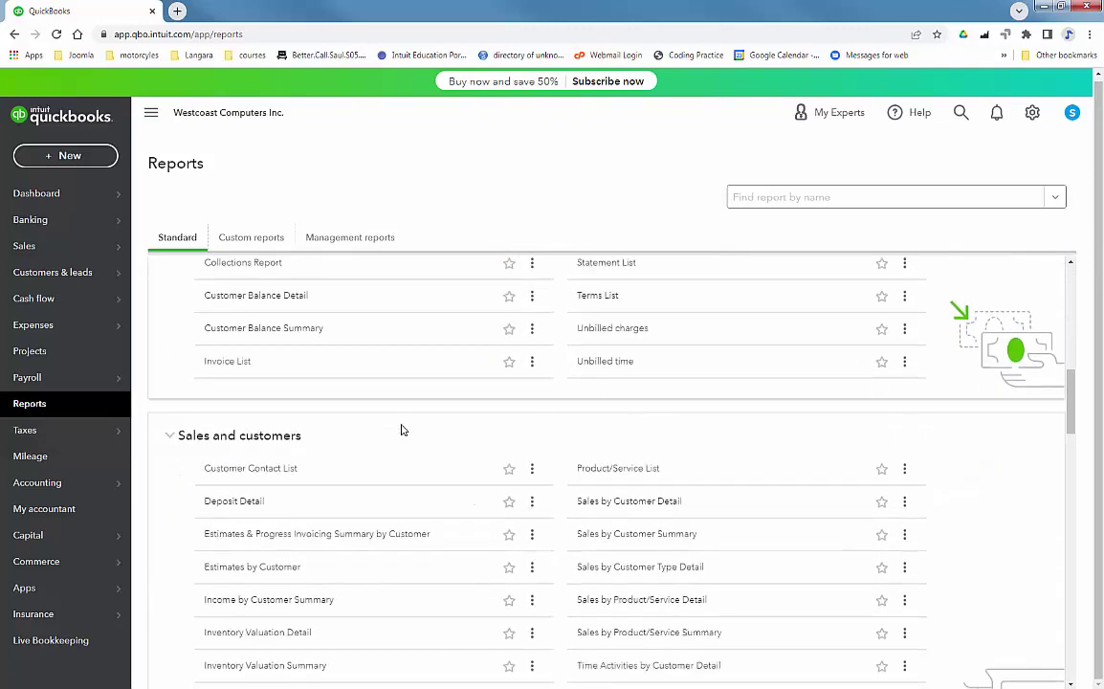
scroll(401, 431, "down", 8)
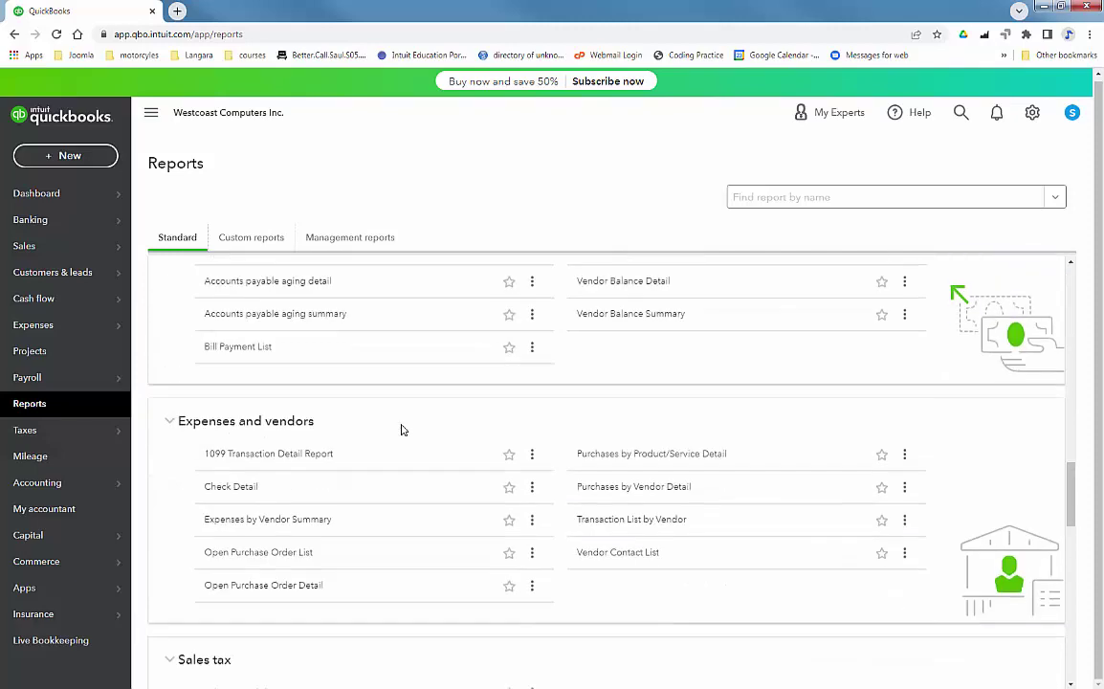
scroll(402, 430, "down", 6)
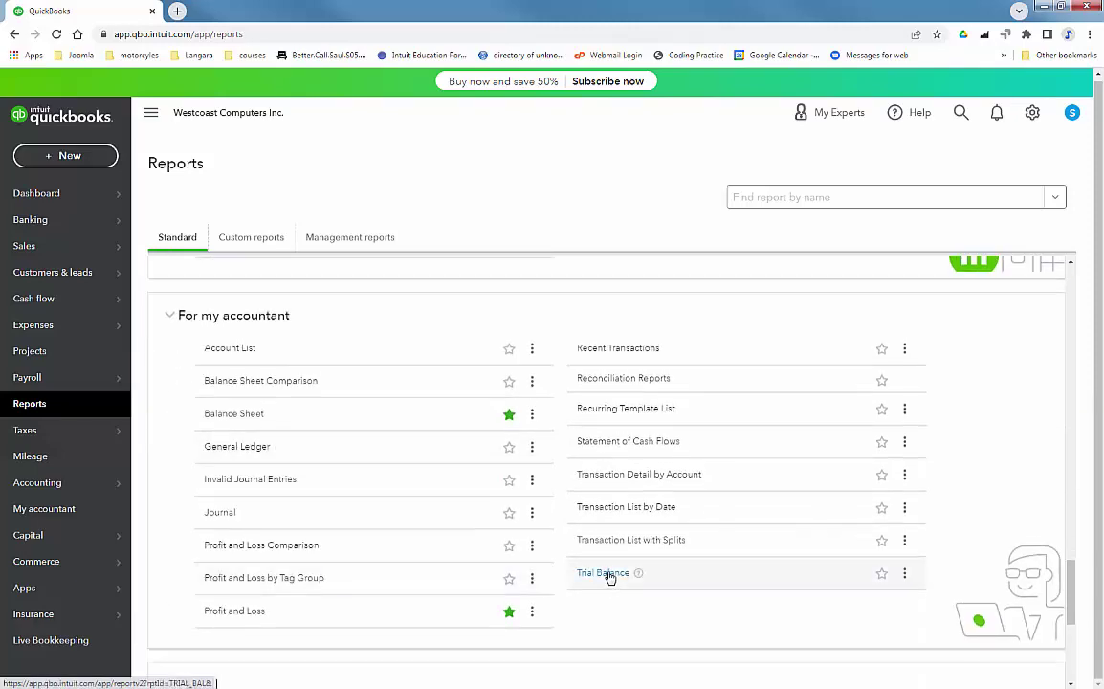
Run the Trial Balance report as of September 27, 2022.
left_click(606, 574)
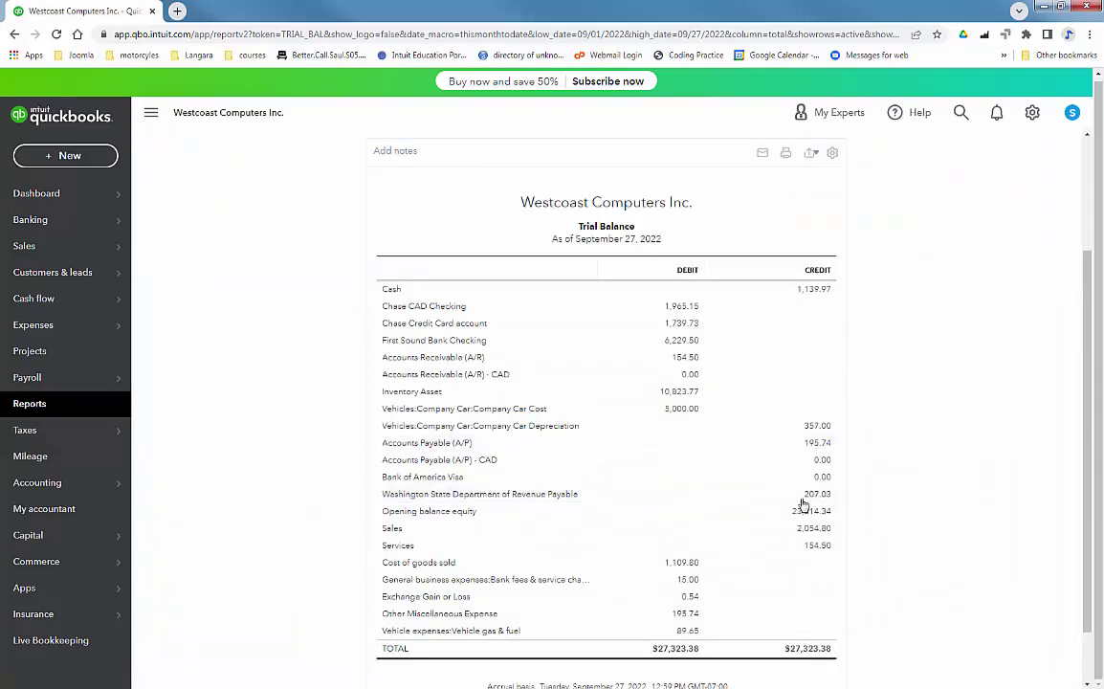